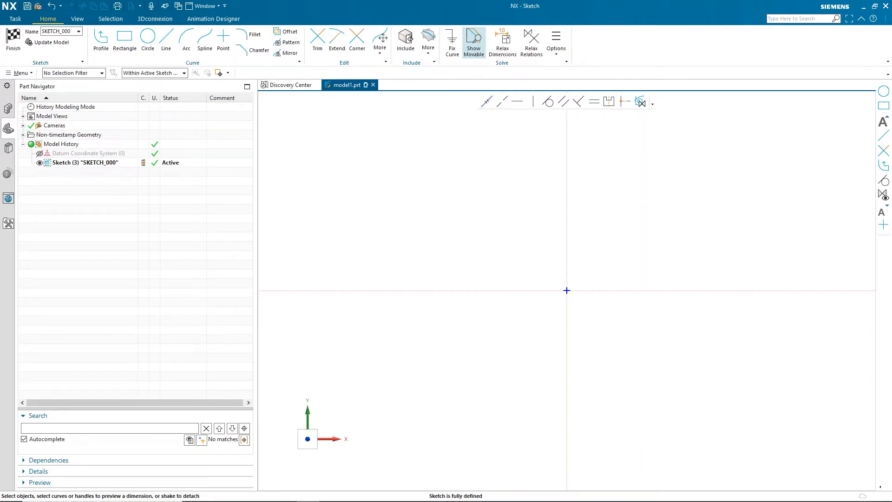
- Turn on Show Movable so under-defined sketch curves are highlighted for dragging
click(470, 52)
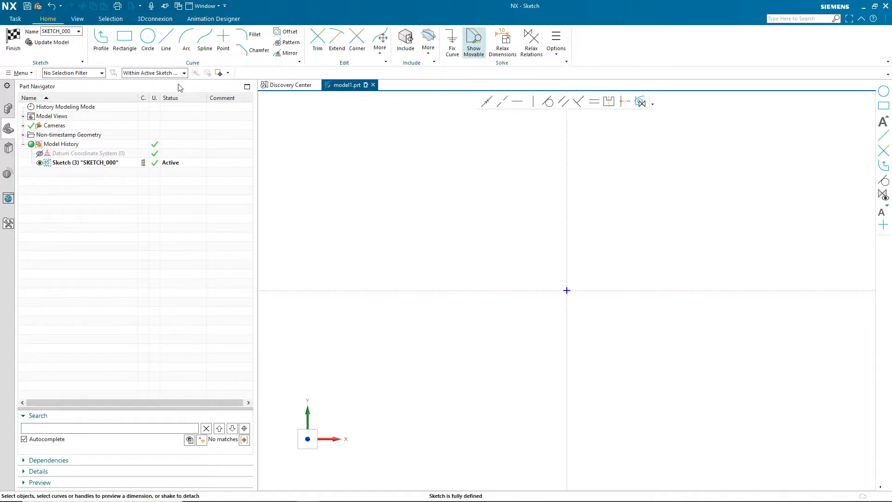
click(155, 73)
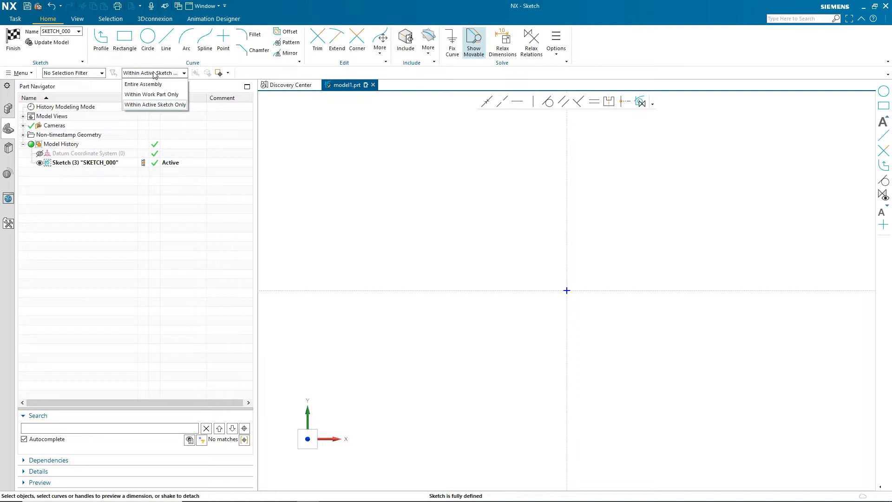
click(154, 75)
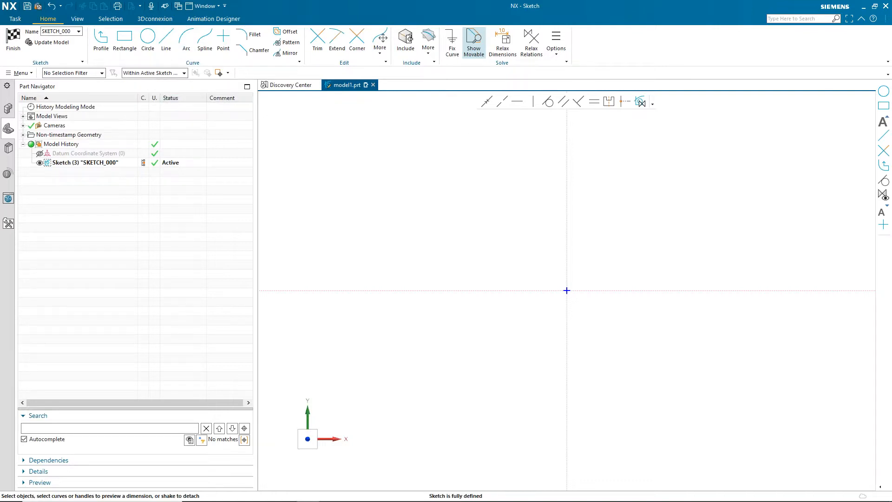
- Draw a sloping line about 134 mm long above and left of the sketch origin
click(166, 41)
click(337, 156)
click(533, 243)
key(Escape)
scroll(431, 259, up, 3)
scroll(430, 259, down, 3)
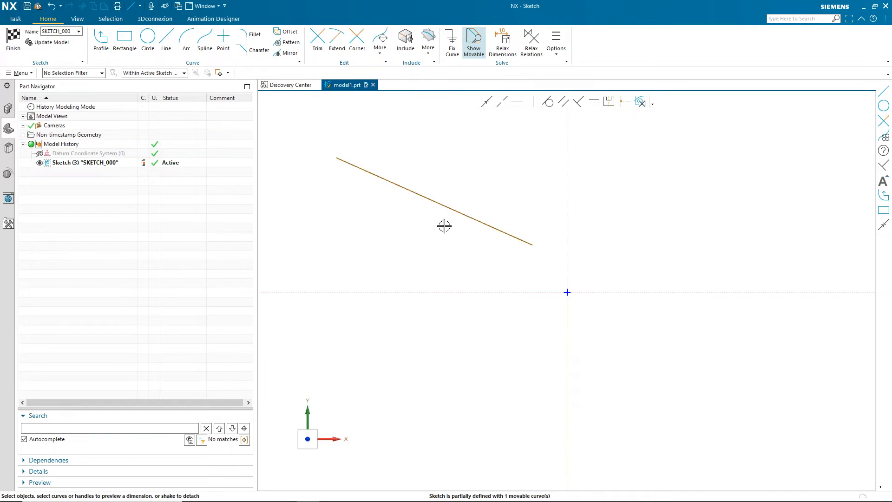
- Drag the movable line to a new position and select it to preview its dimensions
mouse_move(452, 210)
mouse_down()
mouse_move(438, 217)
mouse_move(454, 233)
mouse_move(470, 185)
mouse_move(423, 215)
mouse_move(459, 217)
mouse_move(450, 172)
mouse_move(420, 211)
mouse_move(439, 223)
mouse_move(411, 188)
mouse_move(442, 192)
mouse_up()
click(440, 195)
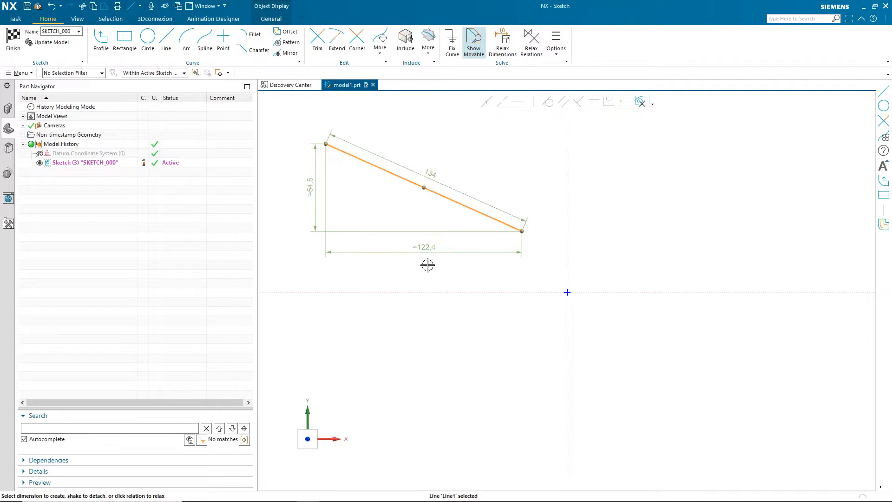
key(Escape)
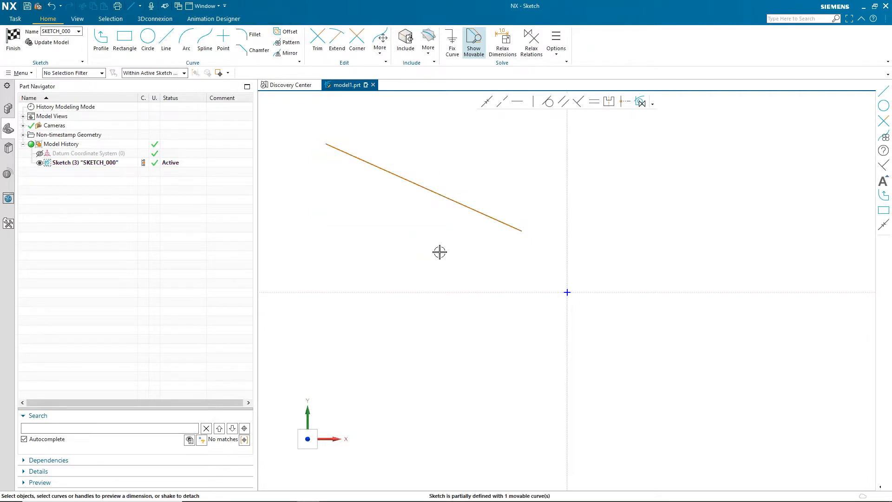
- Drag the line's lower endpoint and the line itself to reshape and reposition it
mouse_move(456, 202)
mouse_down()
mouse_move(456, 236)
mouse_move(446, 195)
mouse_move(436, 215)
mouse_move(460, 224)
mouse_up()
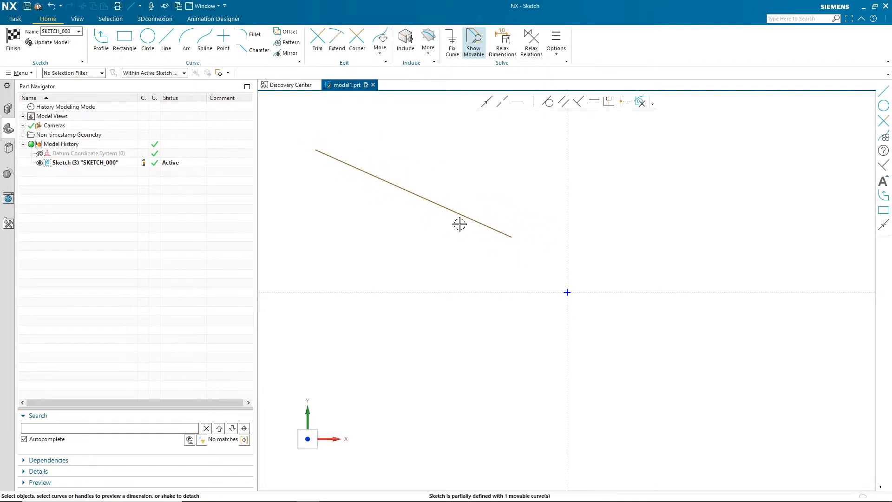
click(513, 236)
mouse_move(508, 243)
mouse_down()
mouse_move(518, 229)
mouse_move(518, 247)
mouse_move(492, 262)
mouse_move(525, 166)
mouse_move(494, 267)
mouse_move(502, 249)
mouse_up()
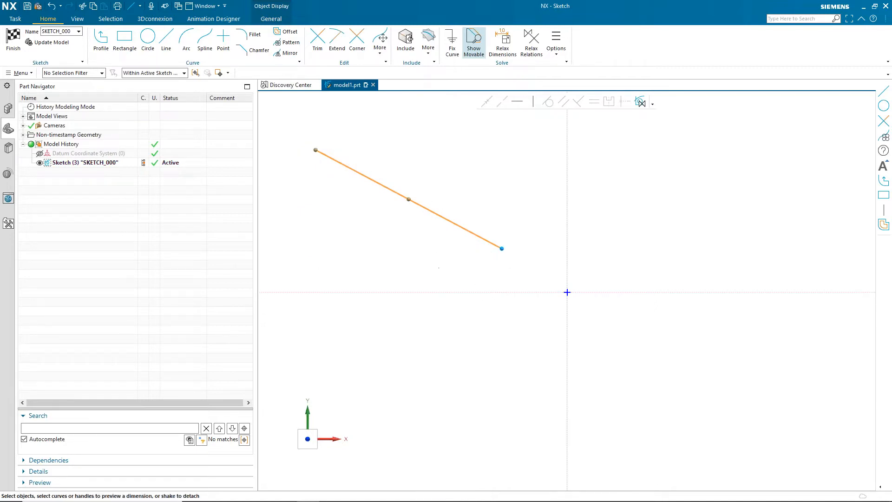
click(439, 268)
mouse_move(458, 225)
mouse_down()
mouse_move(466, 201)
mouse_move(458, 210)
mouse_up()
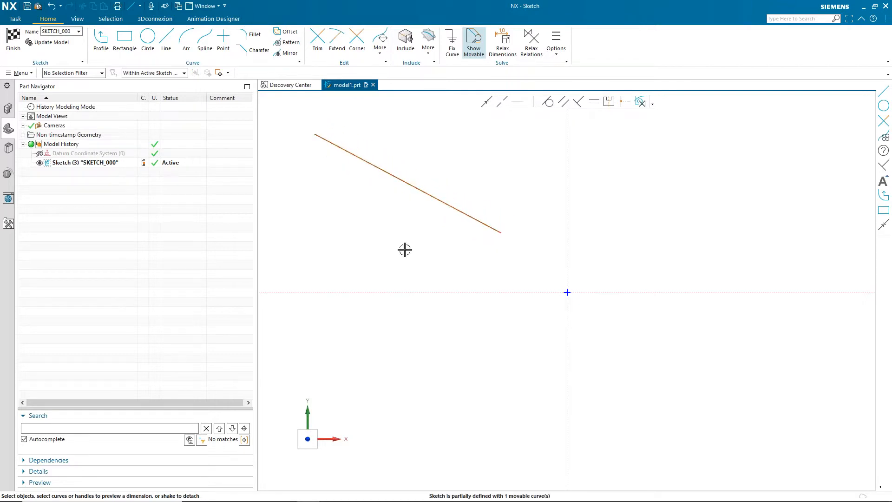
- Draw a second line from the first line's lower end down toward the origin
click(166, 38)
click(503, 233)
click(539, 365)
key(Escape)
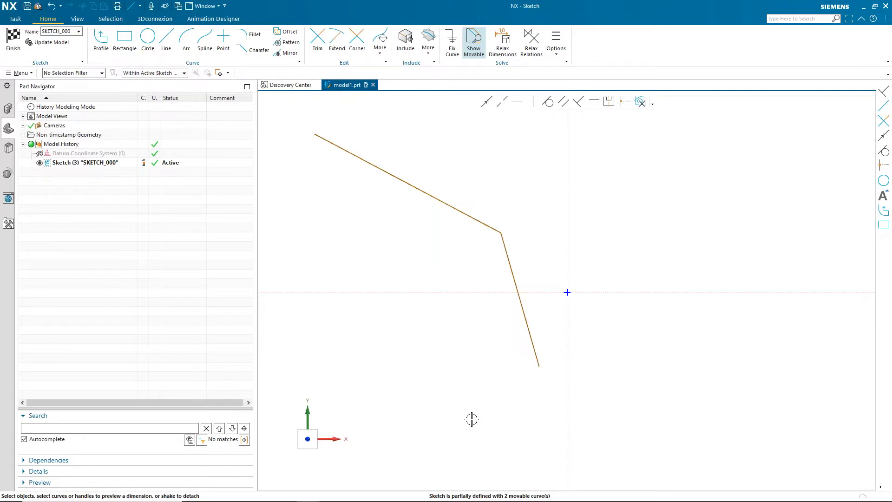
- Make the second line perpendicular to the first line
click(578, 103)
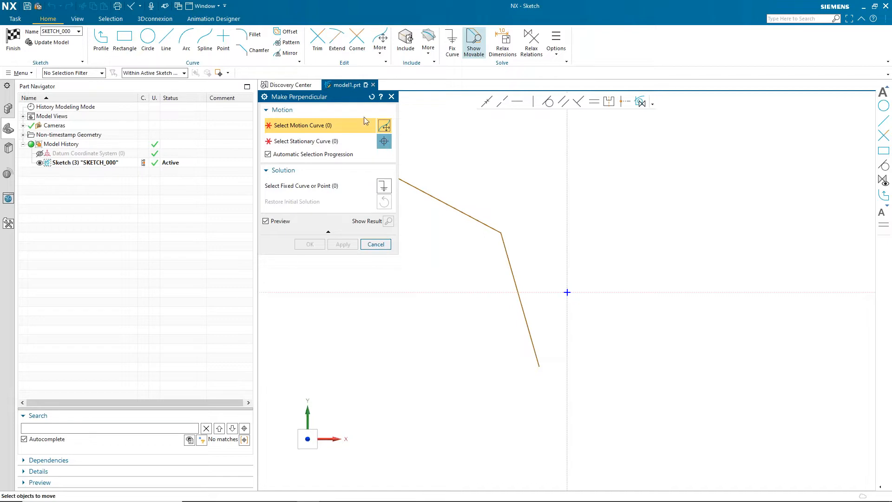
click(513, 272)
click(469, 216)
click(310, 244)
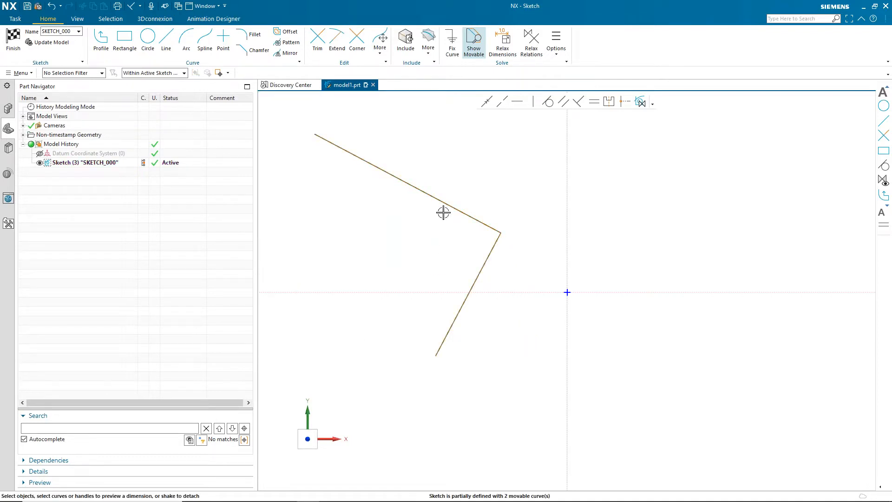
- Dimension the first line's length as 127 mm
mouse_move(451, 205)
mouse_down()
mouse_move(446, 223)
mouse_move(448, 191)
mouse_move(464, 193)
mouse_move(433, 224)
mouse_move(448, 182)
mouse_move(464, 207)
mouse_move(444, 197)
mouse_up()
click(444, 196)
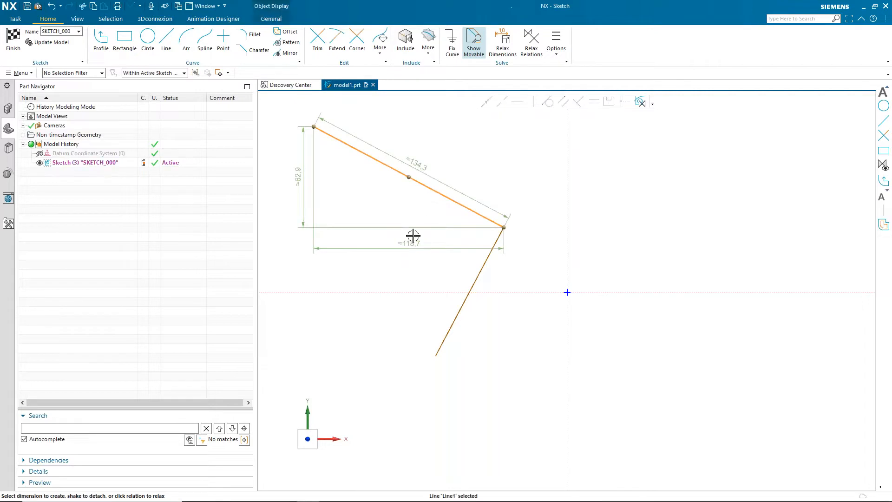
click(437, 176)
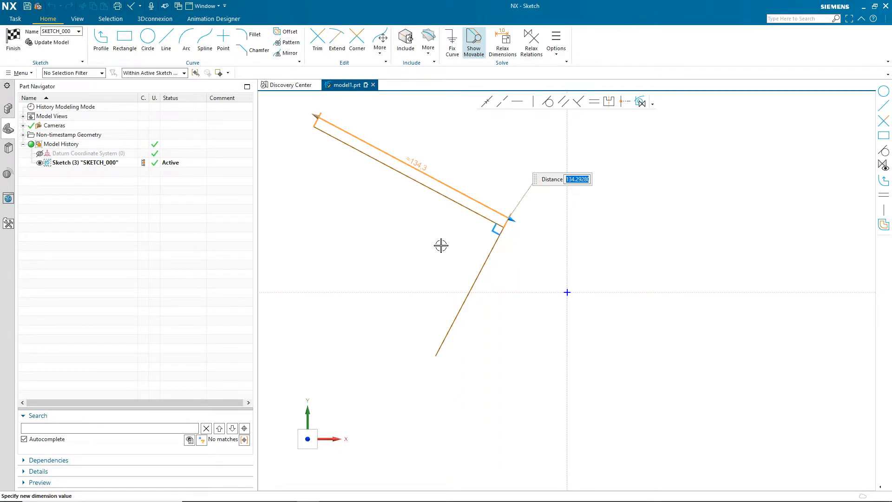
mouse_move(515, 223)
mouse_down()
mouse_move(539, 232)
mouse_move(467, 215)
mouse_move(494, 235)
mouse_up()
click(385, 245)
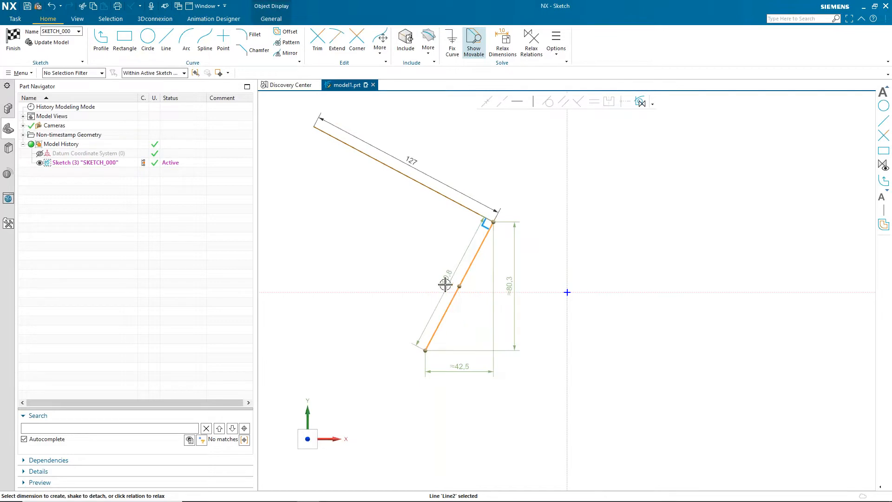
- Dimension the second line's length and reposition both length dimension labels
click(442, 283)
click(362, 347)
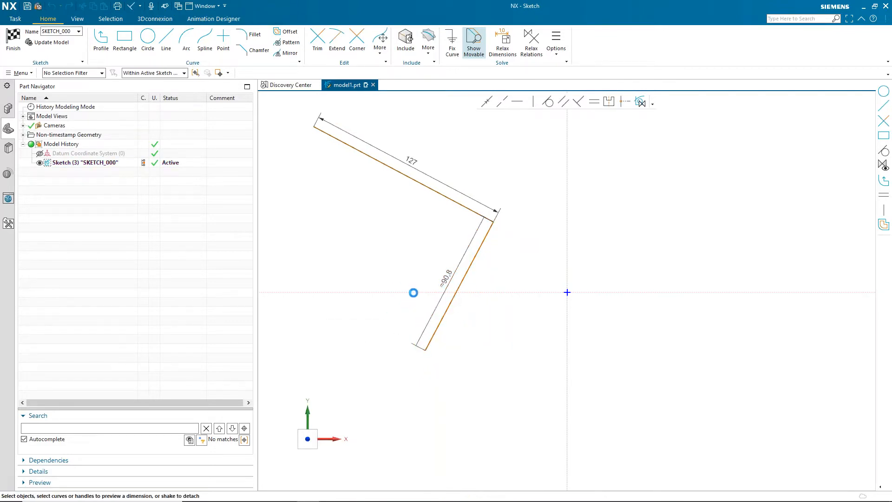
scroll(430, 288, up, 4)
scroll(438, 286, down, 3)
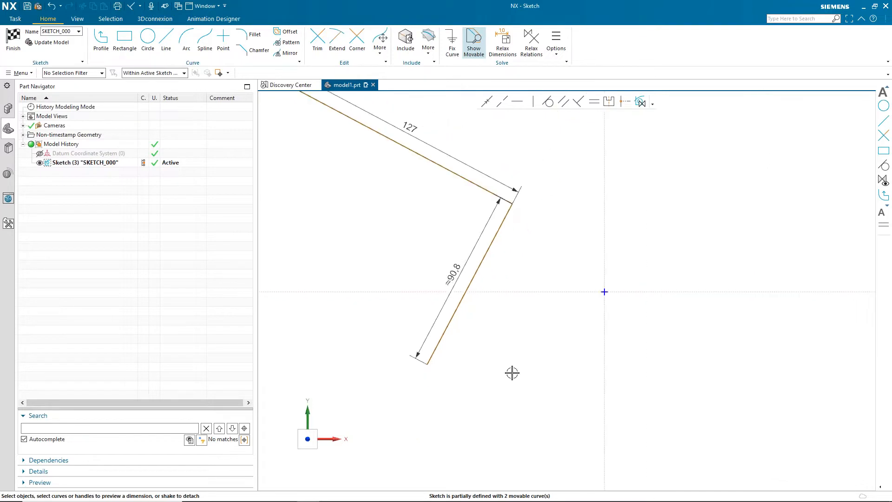
mouse_move(513, 383)
shift+middle_down()
mouse_move(562, 384)
mouse_move(631, 460)
shift+middle_up()
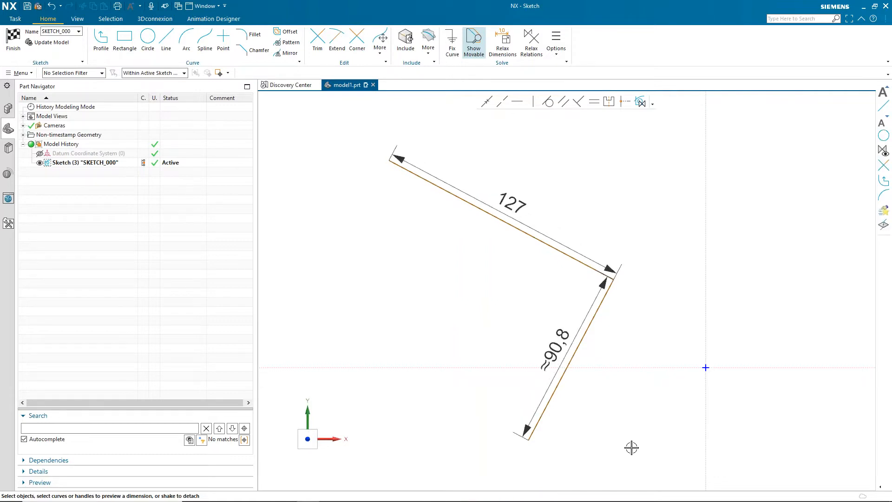
drag(517, 205, 529, 182)
drag(555, 351, 604, 376)
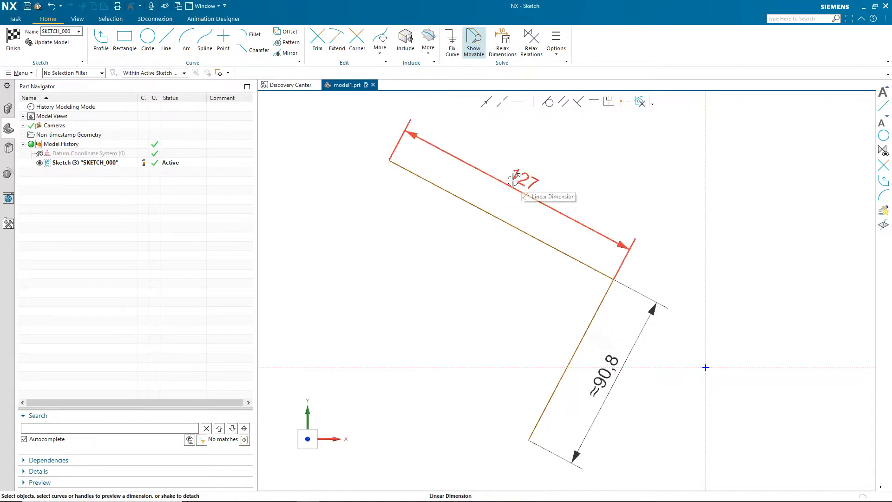
- Set the second line's length dimension to 90
double_click(604, 381)
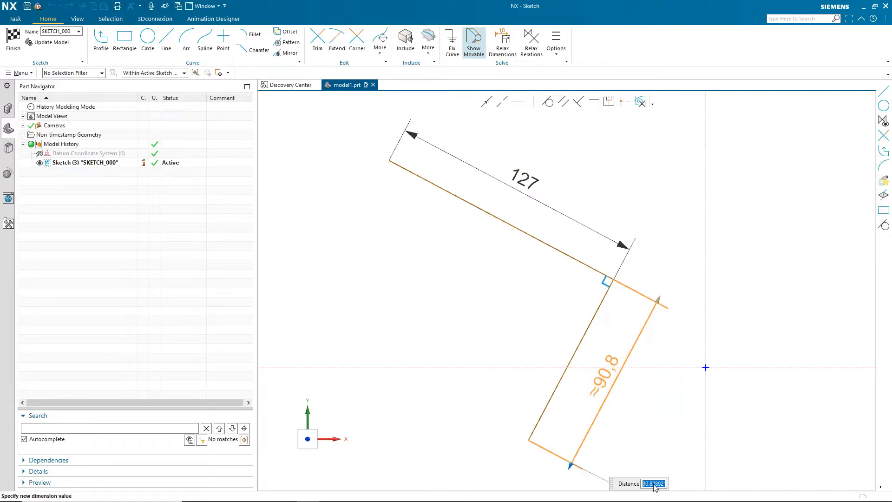
click(655, 484)
key(Return)
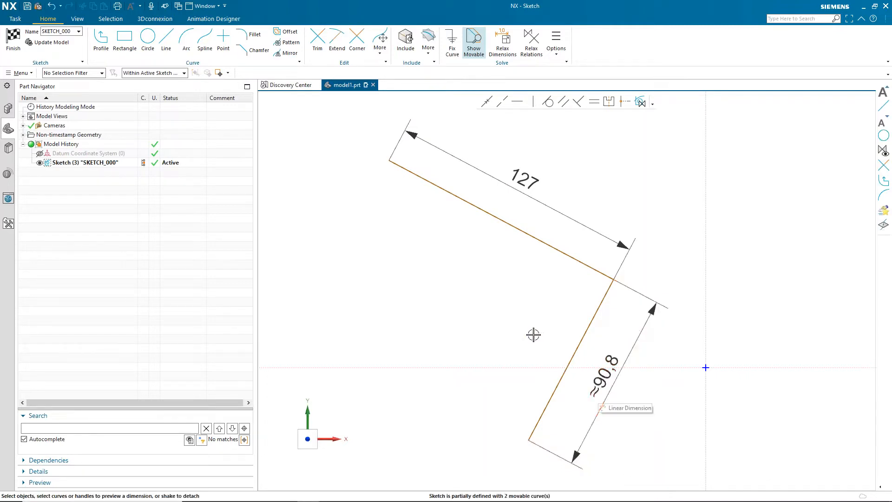
click(604, 376)
text(90)
key(Return)
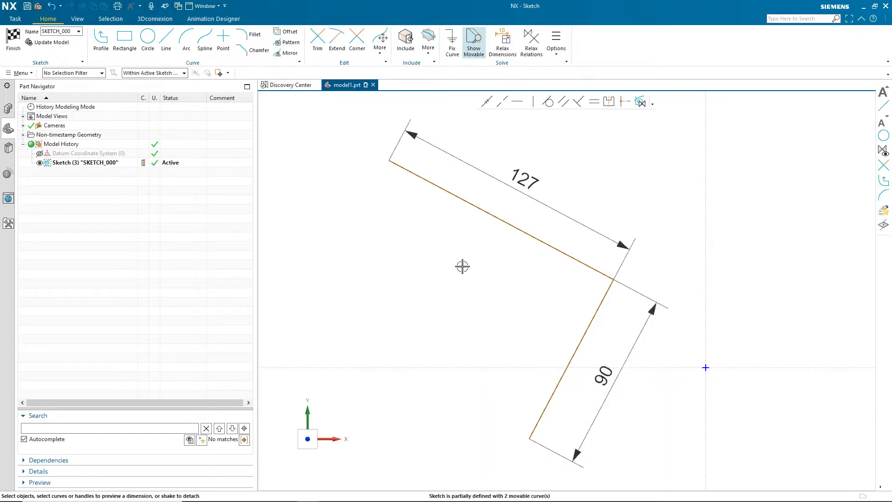
- Delete the second line's 90 mm dimension and drag the line to a new angle
click(529, 236)
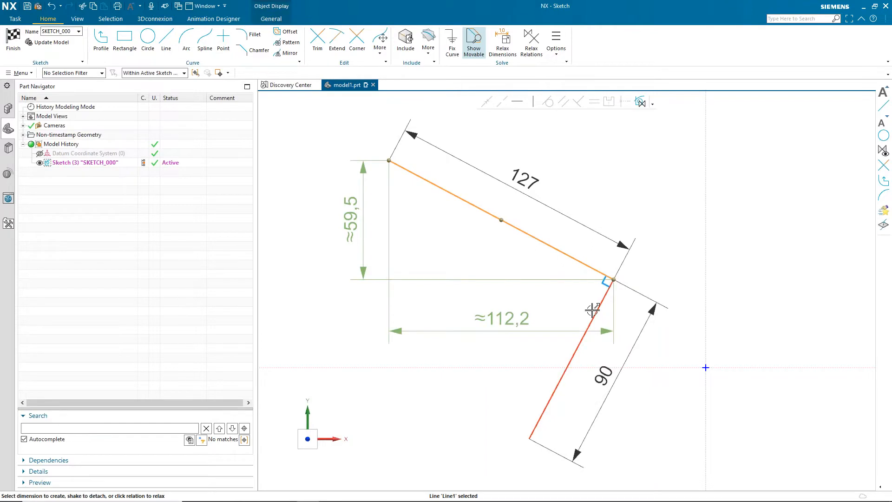
mouse_move(537, 242)
mouse_down()
mouse_move(466, 253)
mouse_move(570, 243)
mouse_move(561, 231)
mouse_up()
click(382, 263)
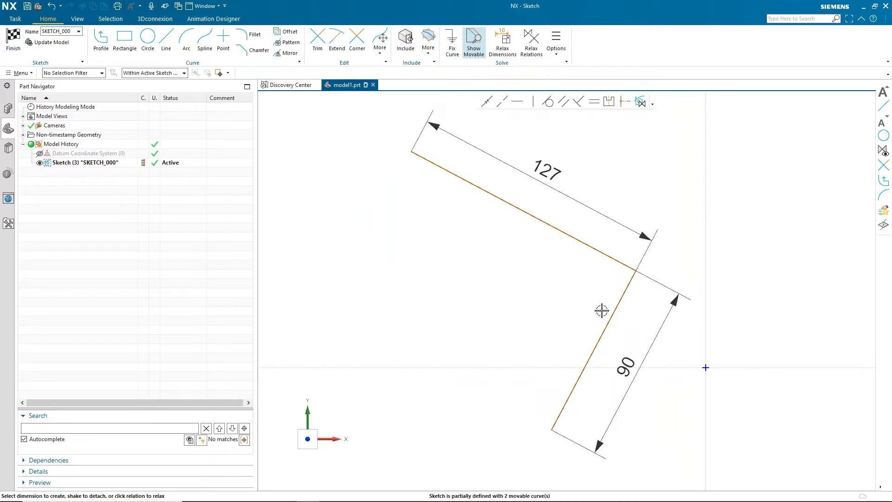
click(634, 358)
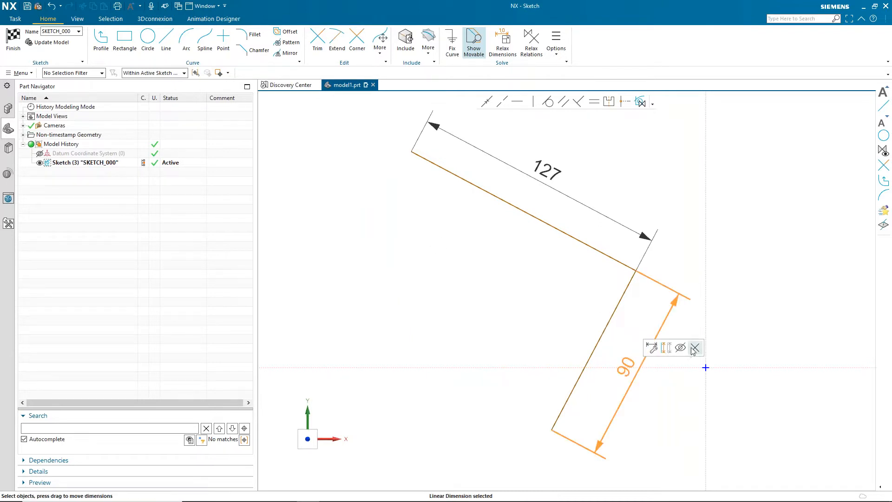
click(588, 289)
mouse_move(540, 223)
mouse_down()
mouse_move(492, 245)
mouse_move(499, 213)
mouse_move(579, 177)
mouse_move(572, 213)
mouse_move(512, 216)
mouse_up()
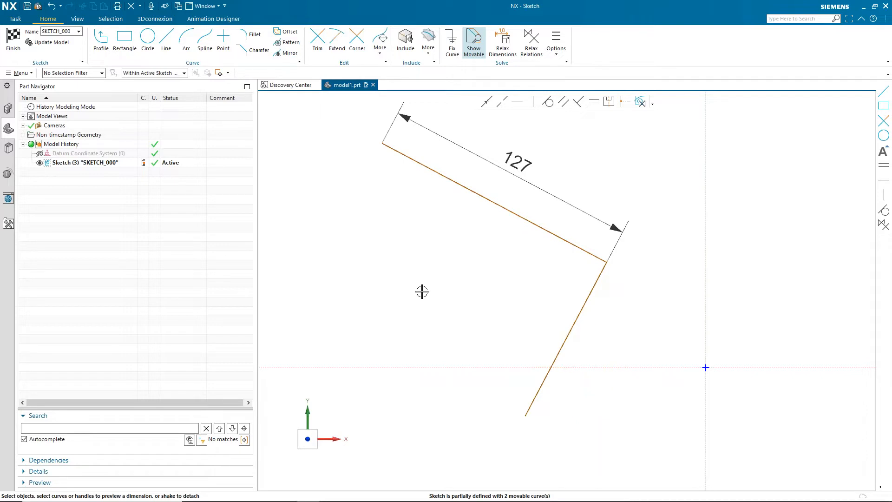
- Draw a rectangle about 95 mm wide to the right of the lines, above the origin
scroll(422, 292, down, 1)
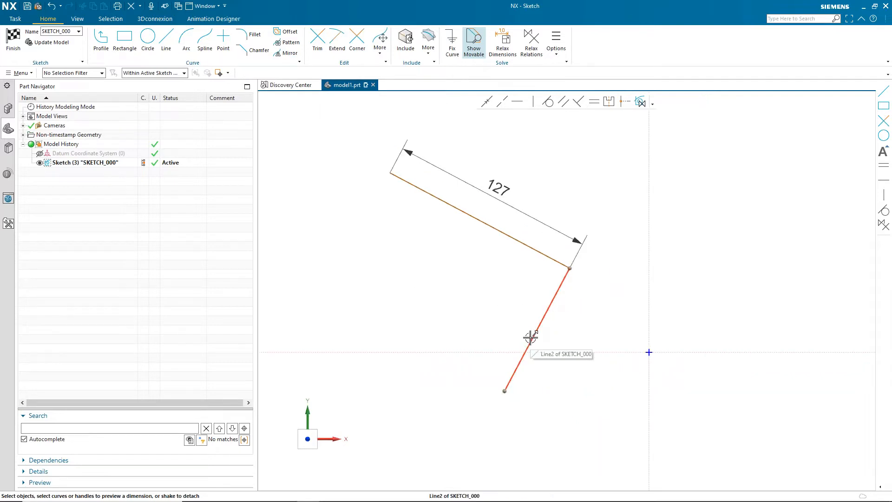
shift+middle_drag(566, 288, 339, 282)
click(124, 44)
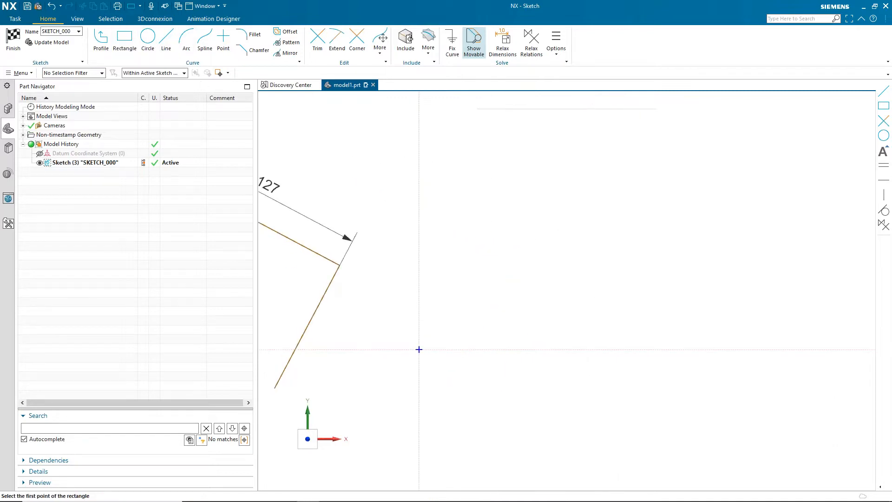
click(439, 204)
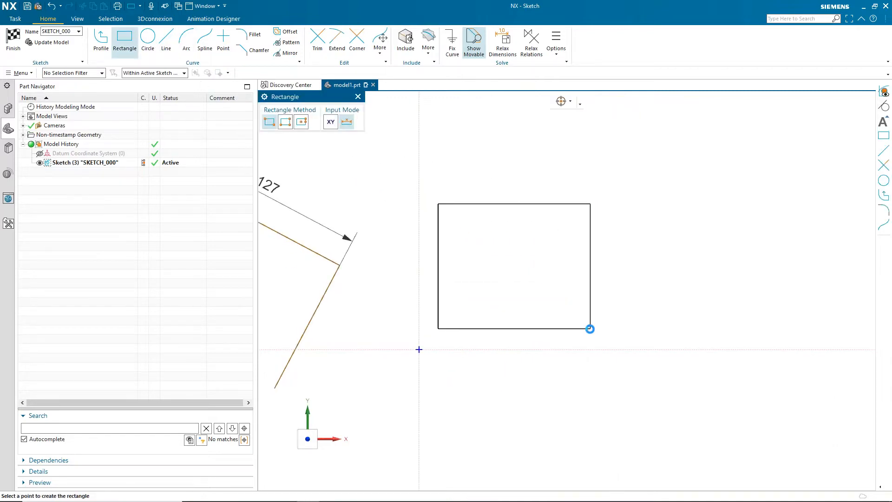
click(590, 328)
key(Escape)
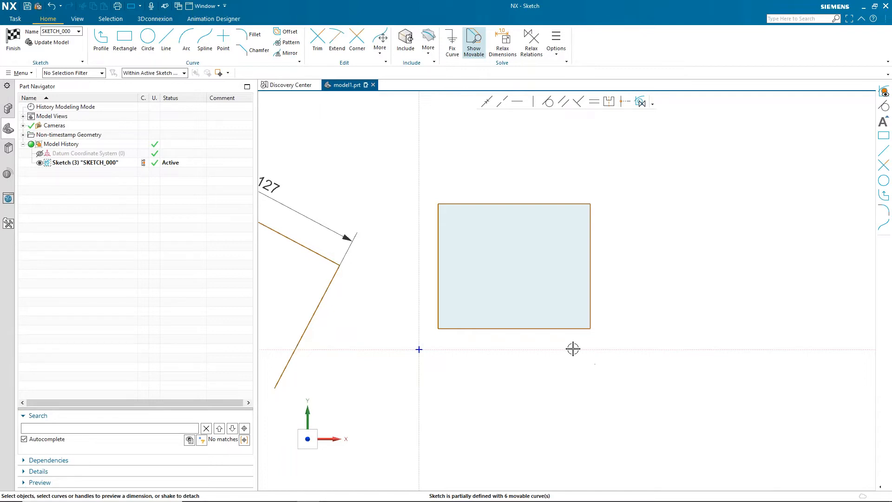
- Drag the rectangle's bottom and top edges and its top-right corner to resize it
drag(563, 329, 550, 316)
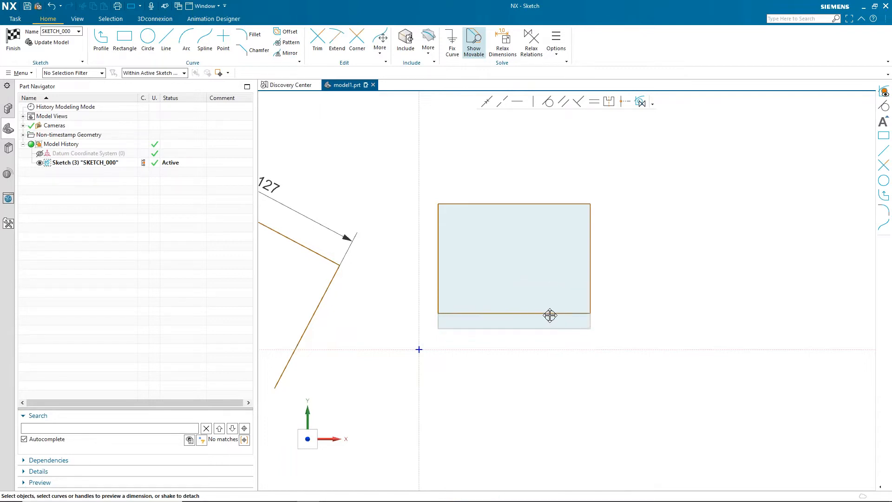
drag(552, 203, 549, 186)
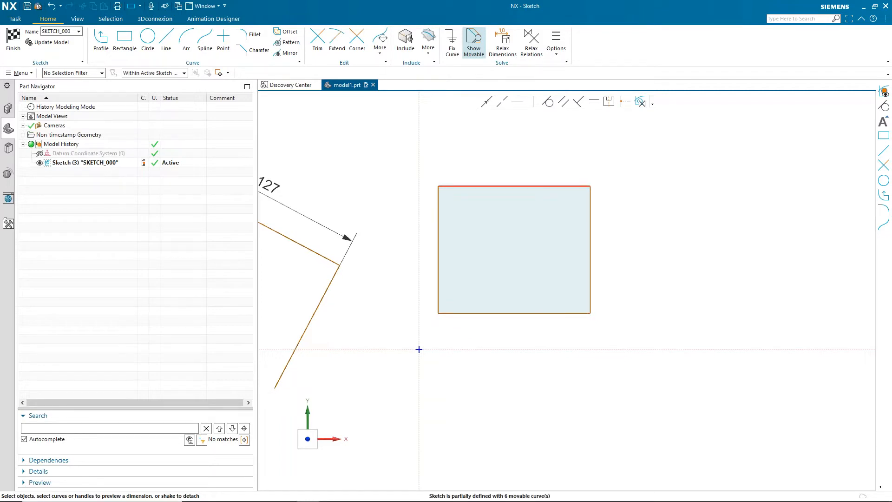
click(591, 186)
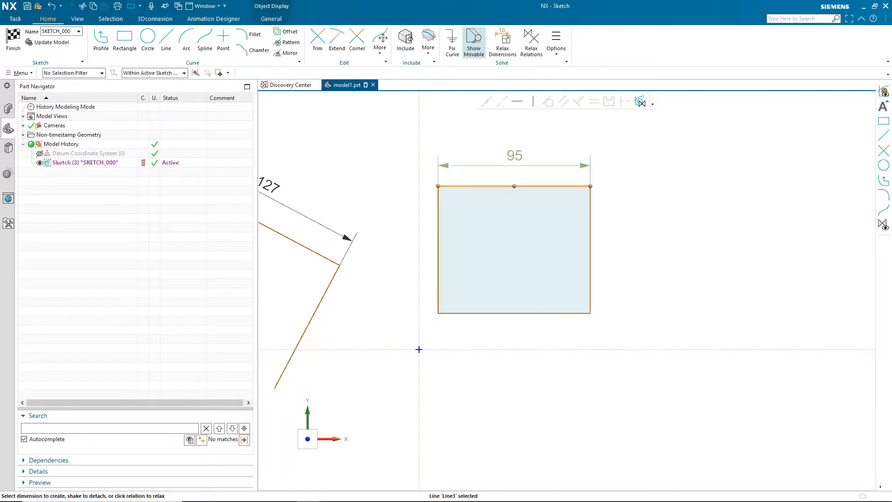
click(590, 186)
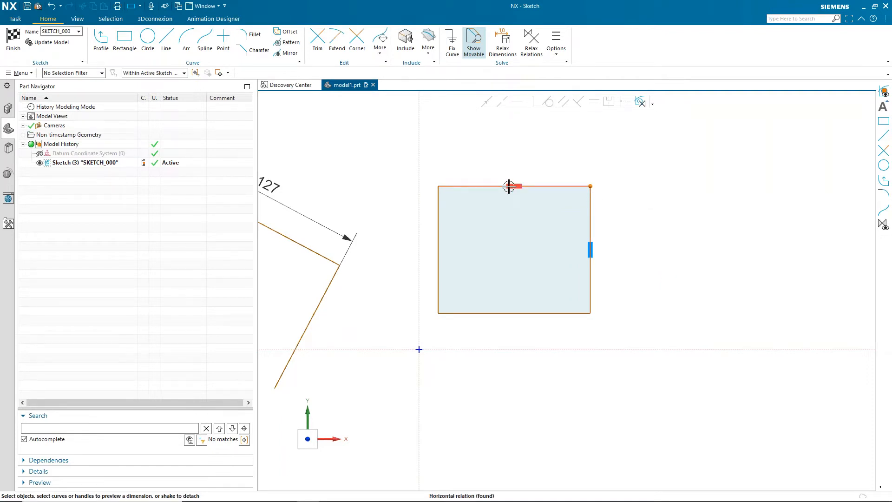
drag(591, 186, 620, 170)
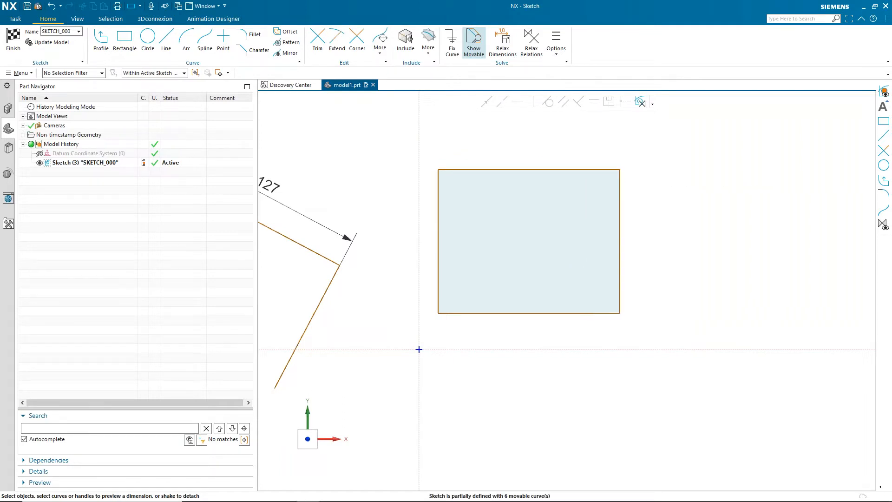
- Drag the rectangle's top-right corner upward, then undo the move
click(616, 171)
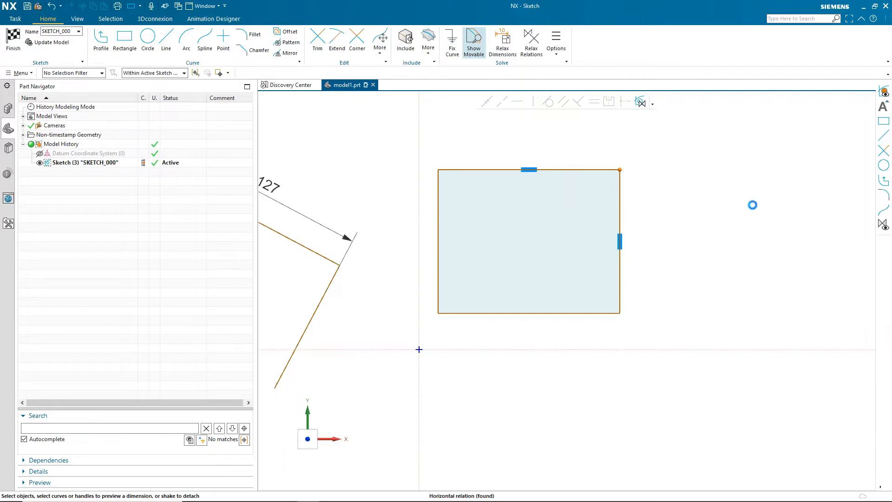
drag(620, 170, 632, 124)
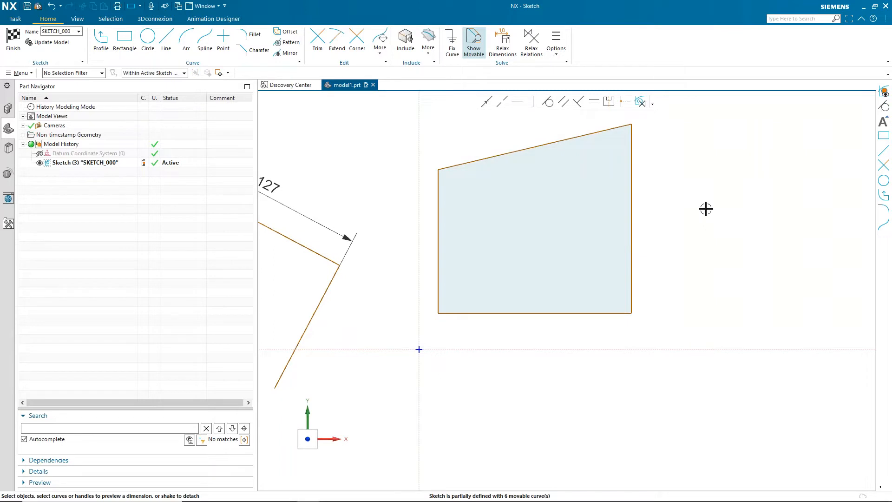
key(ctrl+z)
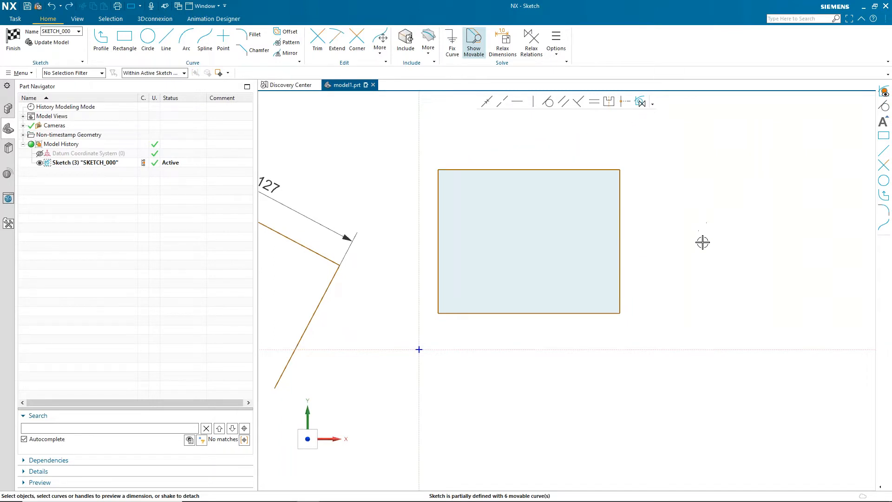
- Dimension the height of the rectangle's right edge as 100
scroll(697, 262, down, 1)
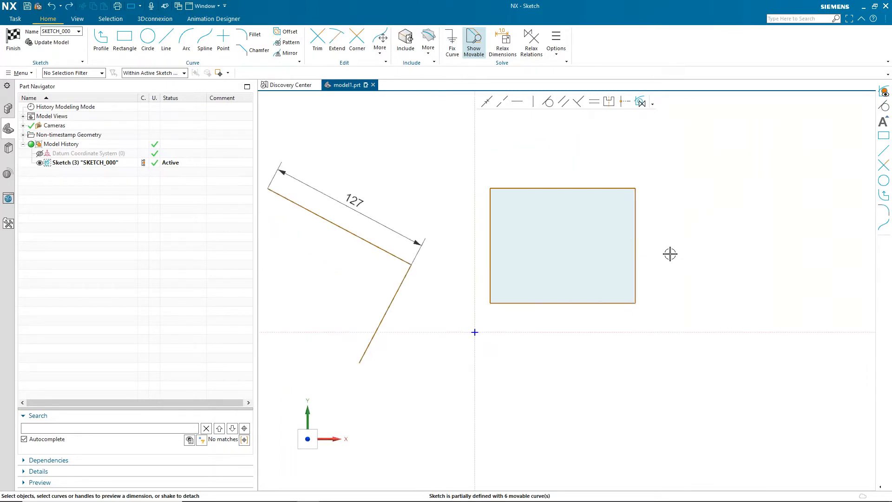
click(636, 243)
click(664, 260)
text(100)
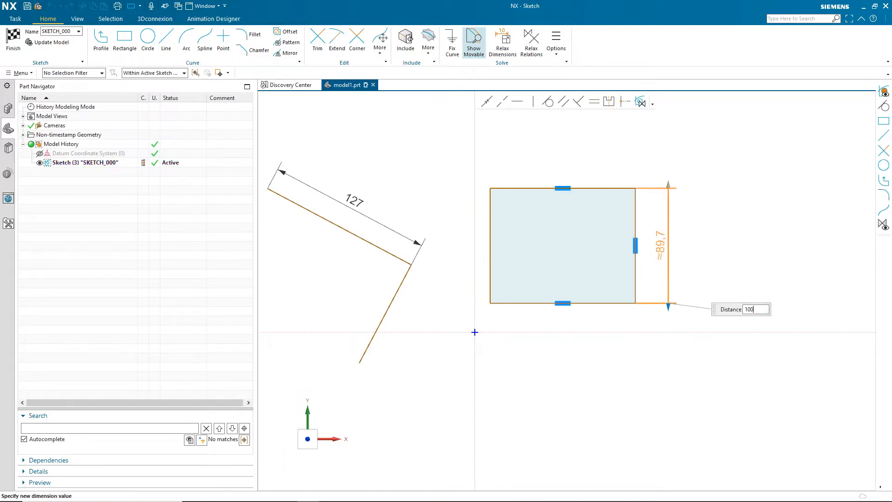
key(Return)
- Add a 100 height dimension to the rectangle's left edge
click(787, 207)
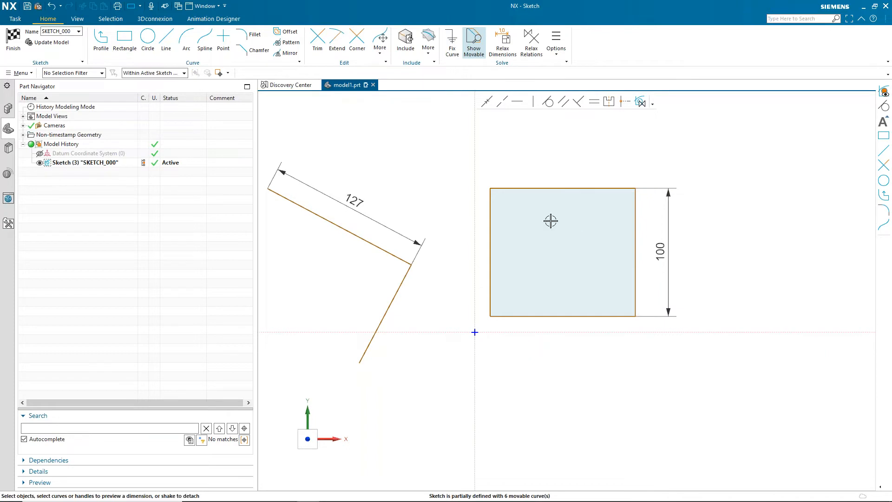
click(491, 258)
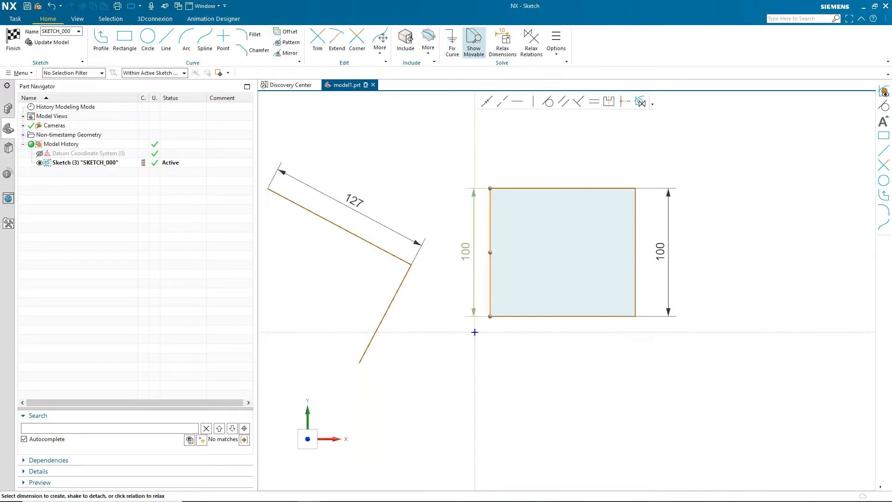
click(463, 253)
click(405, 397)
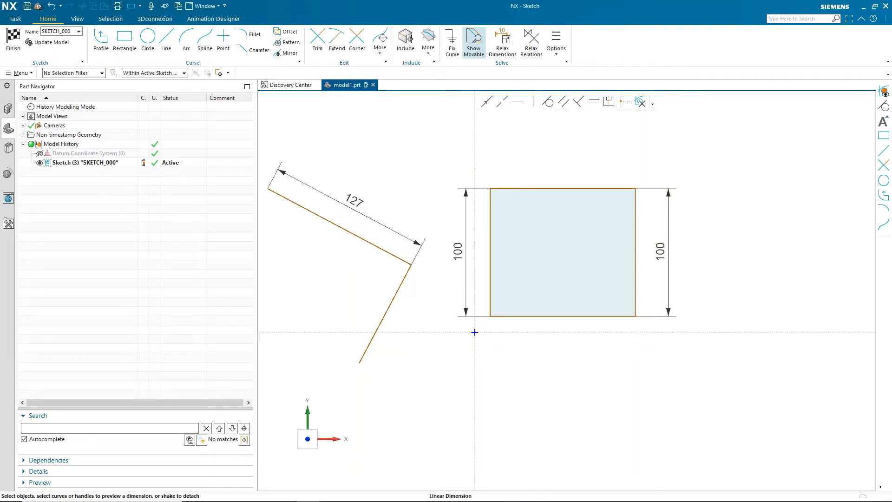
- Change the right edge's height dimension to 132, letting its top end move
double_click(669, 293)
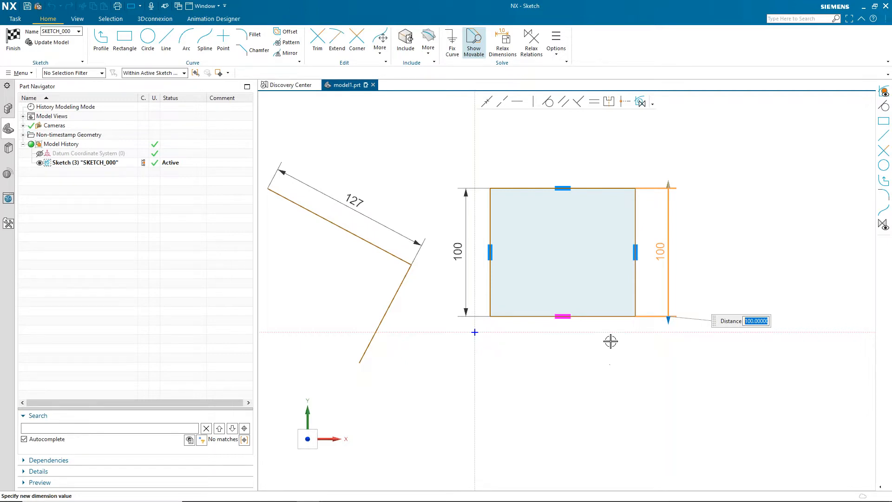
click(669, 185)
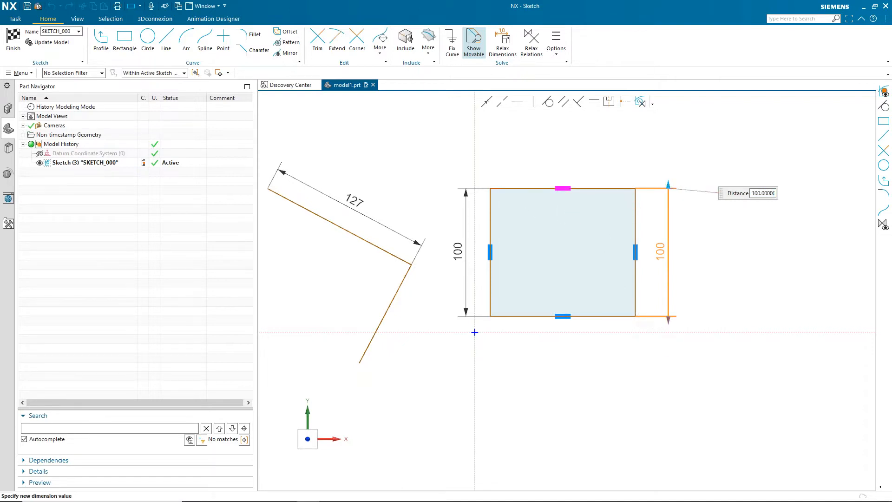
click(668, 320)
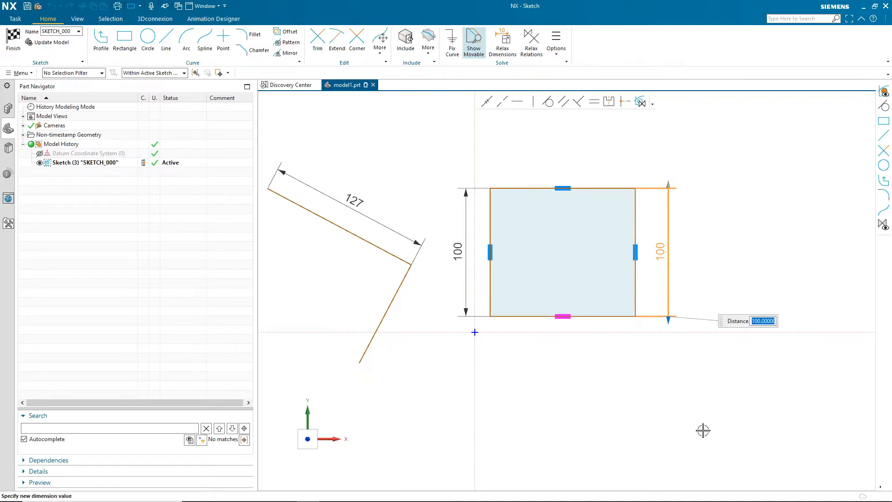
click(670, 185)
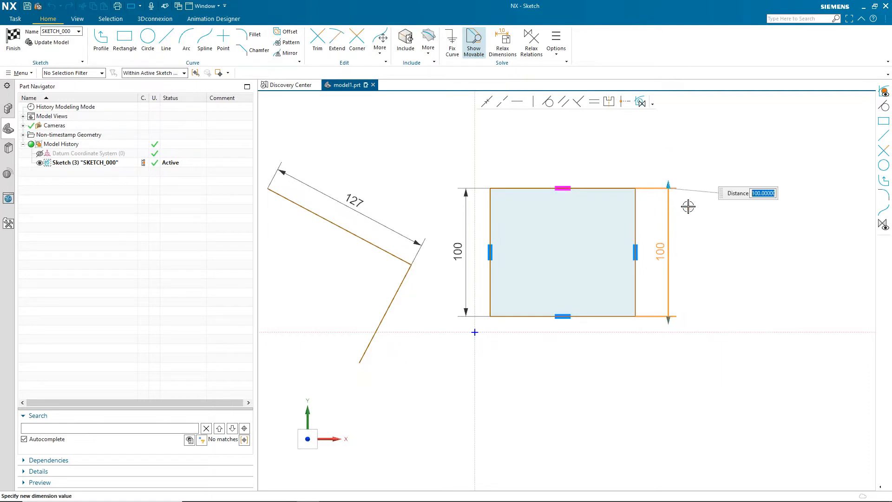
text(132)
key(Return)
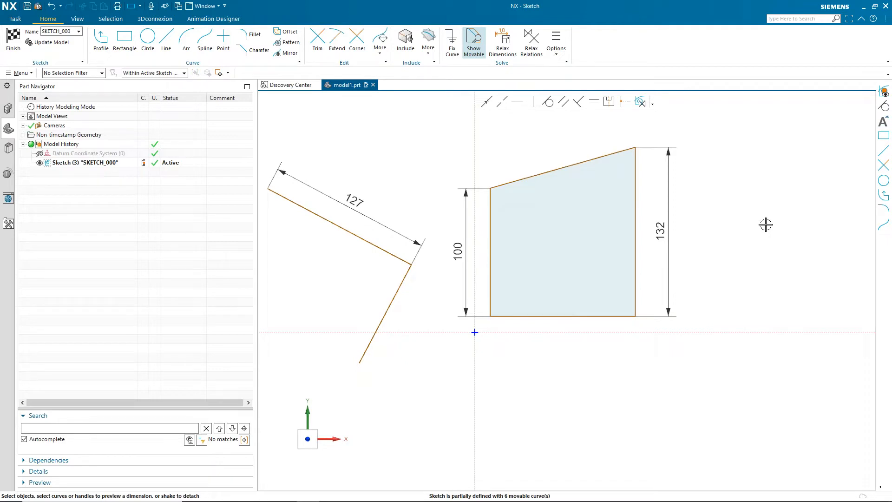
- Delete the rectangle together with its dimensions
drag(737, 391, 436, 126)
key(Delete)
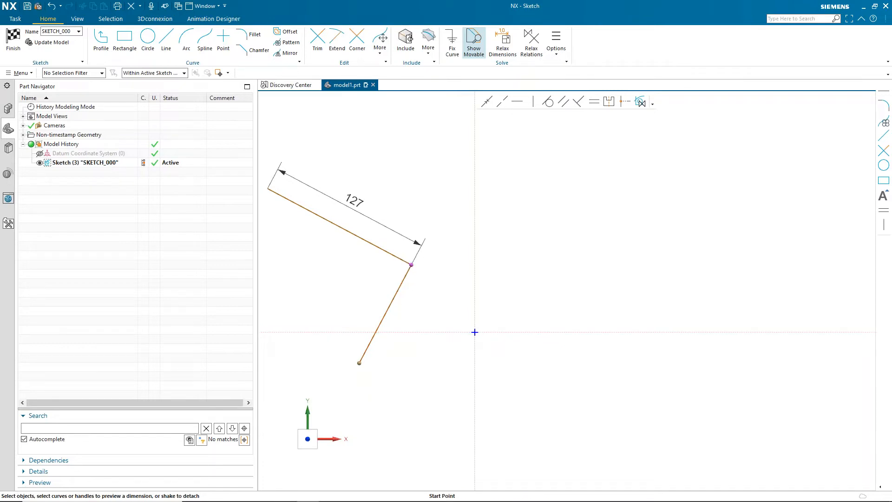
- Detach the second line from the first line's end and drag it to a new position
mouse_move(411, 265)
mouse_down()
mouse_move(414, 278)
mouse_move(460, 291)
mouse_move(592, 228)
mouse_up()
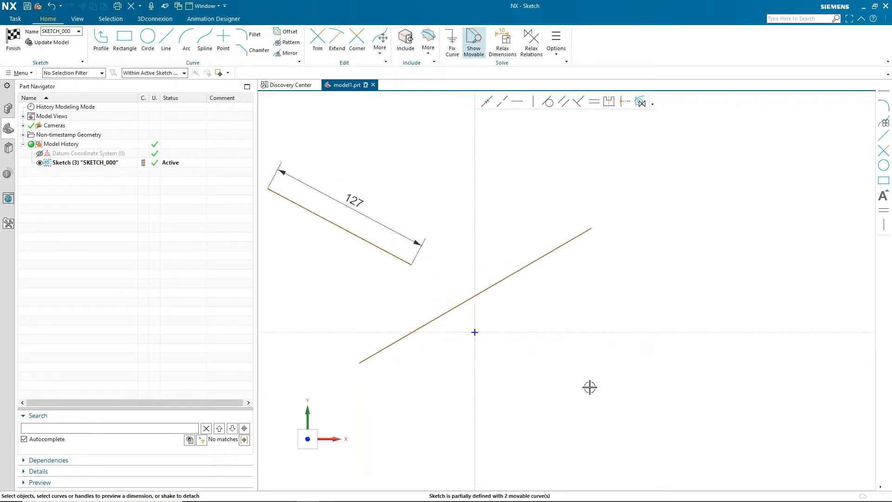
mouse_move(442, 314)
mouse_down()
mouse_move(506, 384)
mouse_move(488, 398)
mouse_move(401, 416)
mouse_up()
drag(385, 246, 483, 200)
drag(460, 388, 520, 370)
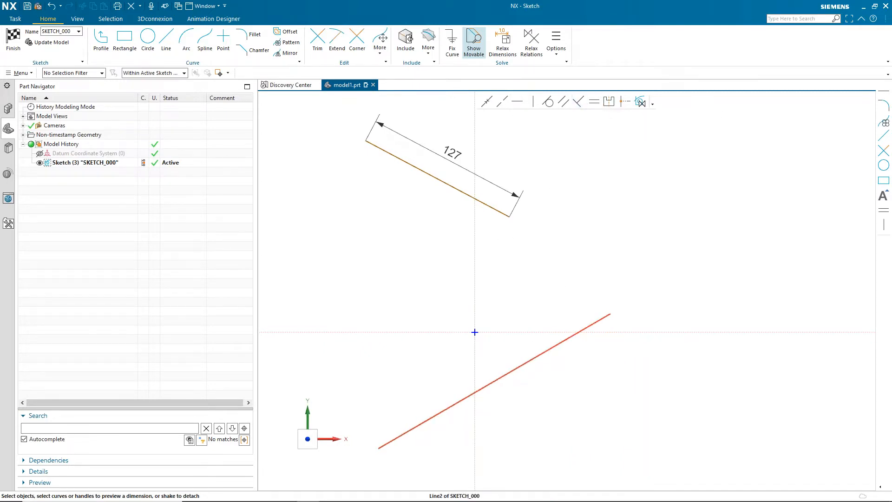
- Make the second line perpendicular to the first line
click(564, 341)
click(490, 205)
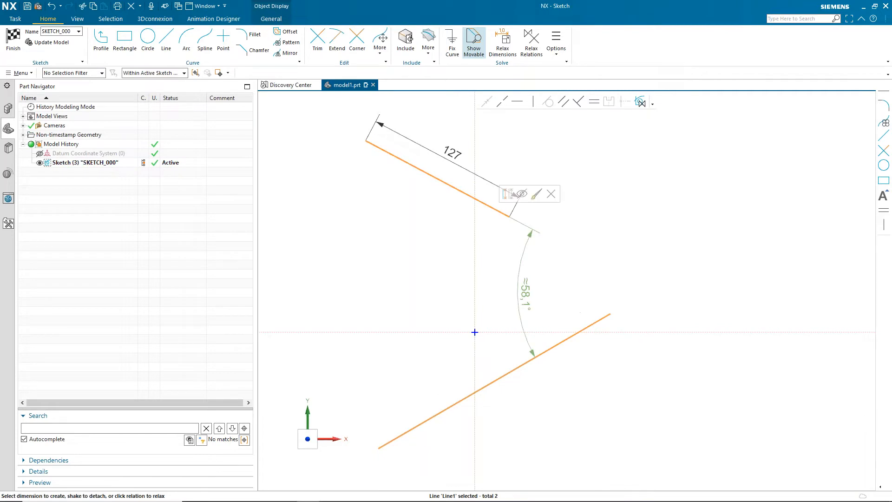
click(578, 102)
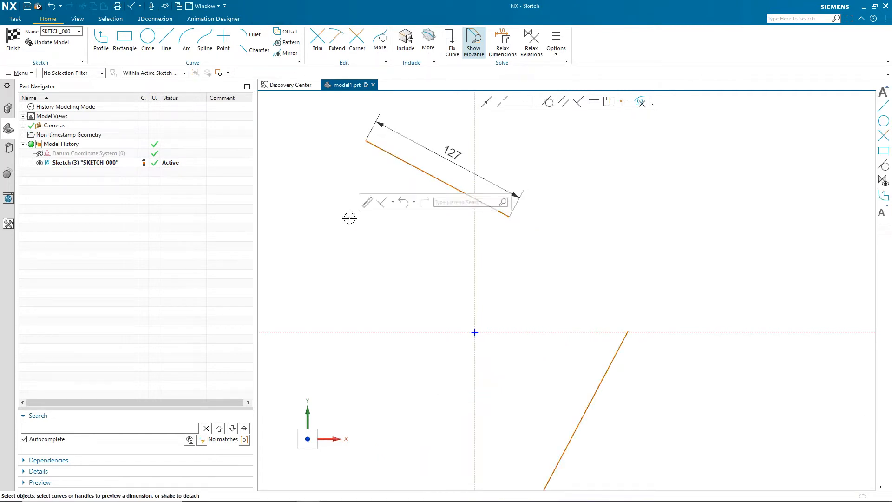
- Drag the first and second lines to reposition them
mouse_move(409, 169)
mouse_down()
mouse_move(386, 239)
mouse_move(372, 174)
mouse_move(403, 178)
mouse_up()
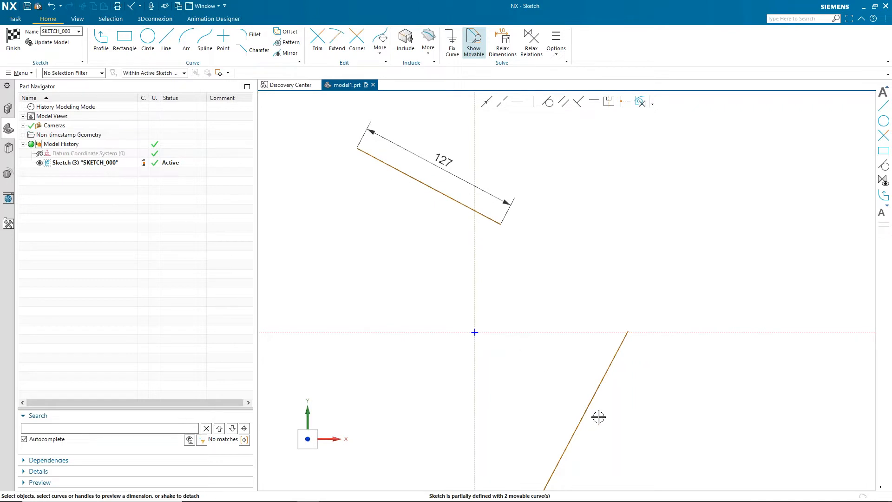
drag(603, 379, 568, 375)
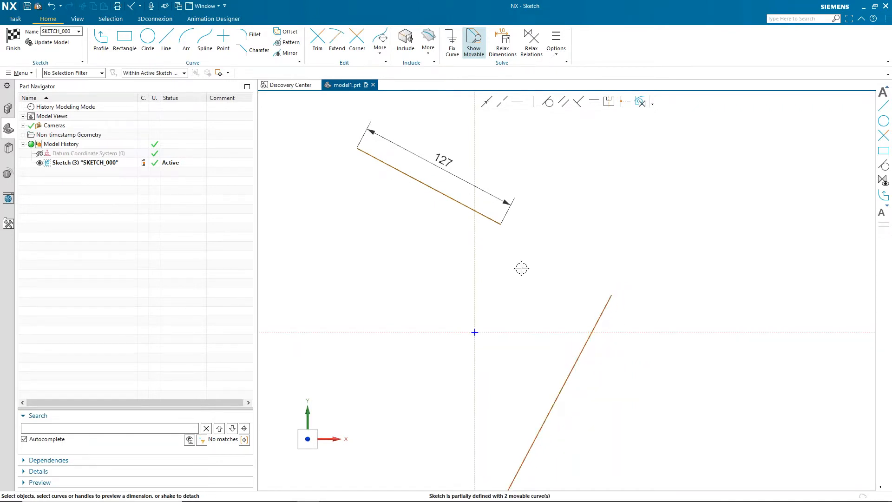
drag(599, 319, 599, 257)
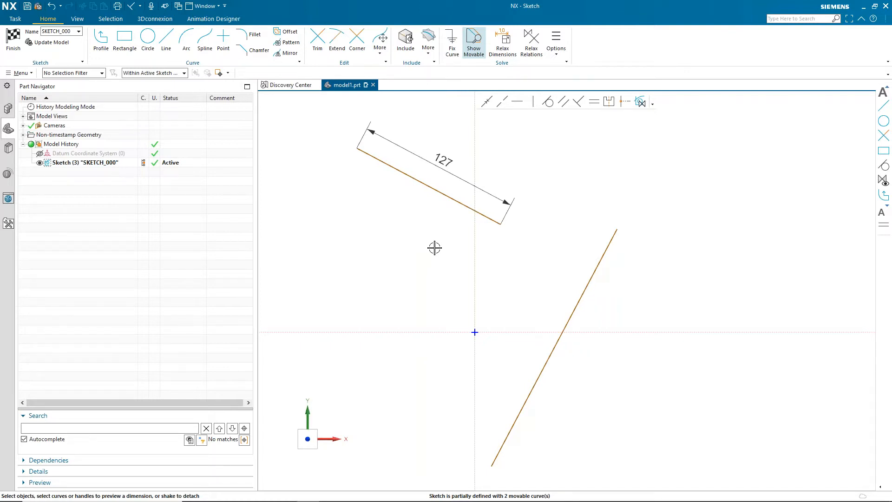
- Draw a line from the first line's end, continuing in its direction, to meet the second line
click(166, 41)
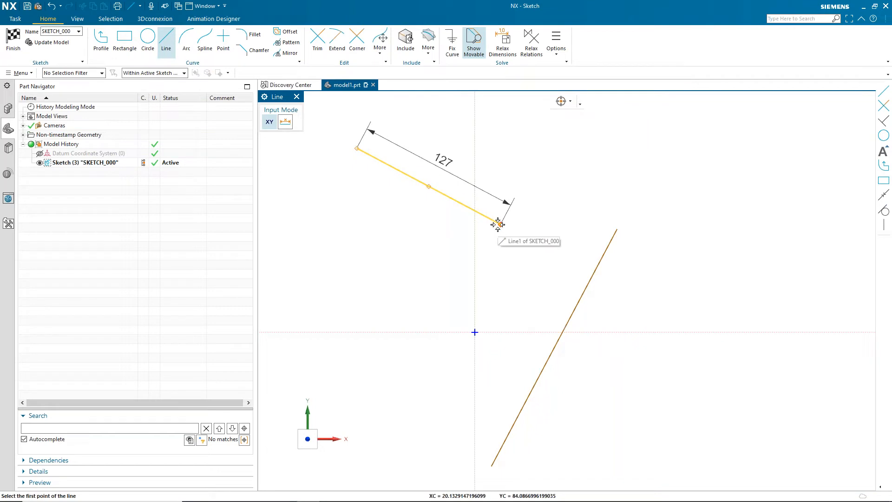
click(500, 225)
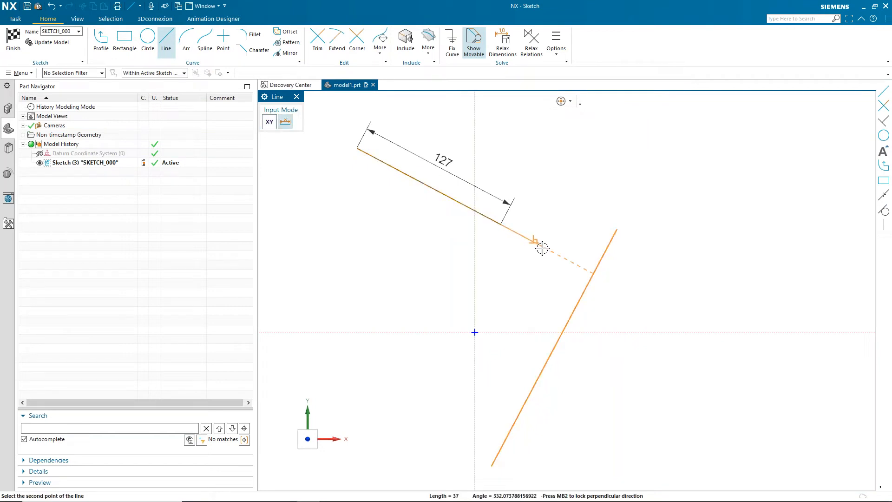
middle_click(555, 253)
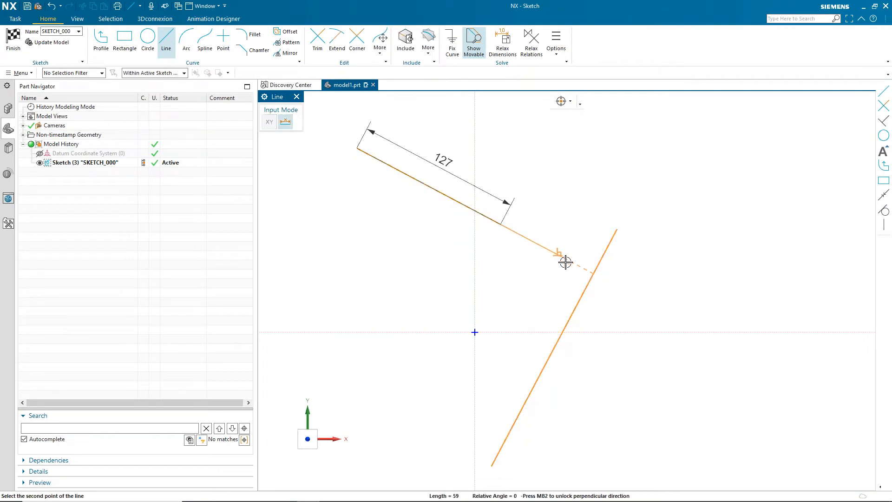
click(590, 272)
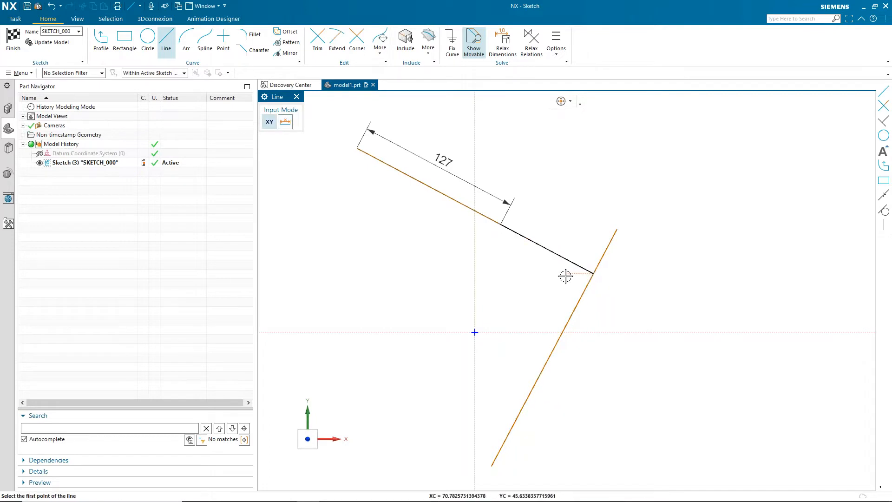
key(Escape)
- Convert the new extension line to a reference line
click(557, 252)
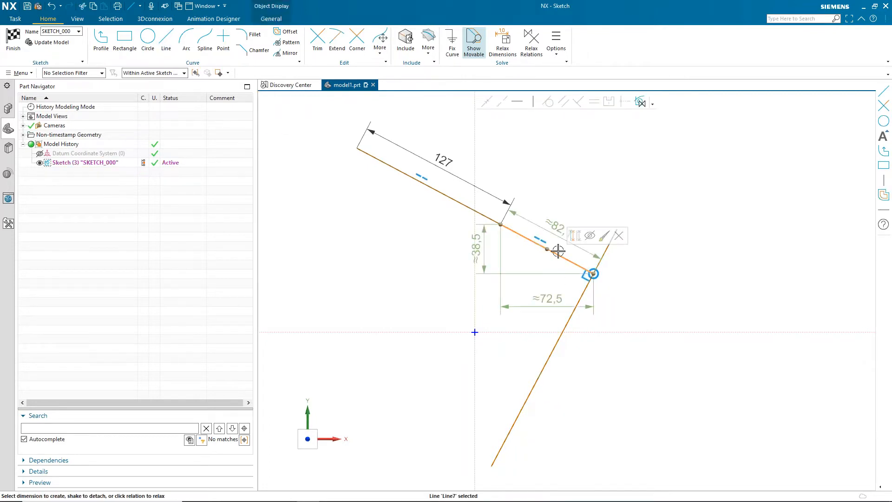
click(573, 239)
click(449, 205)
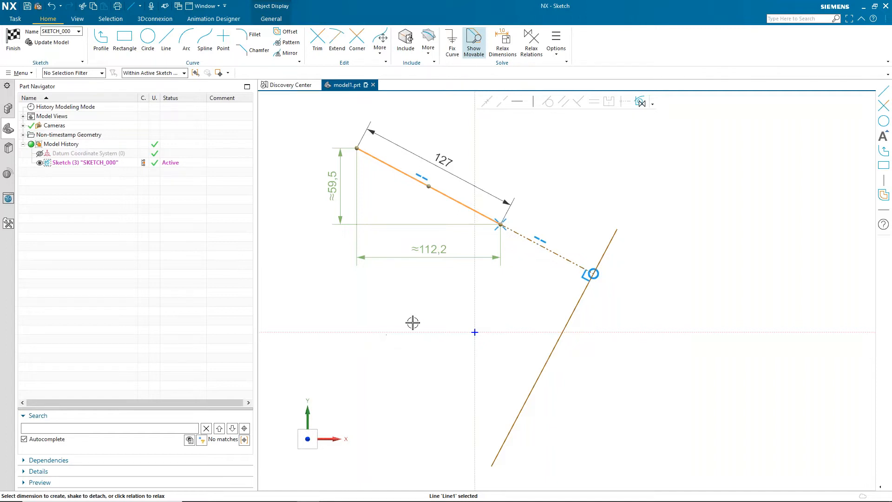
- Drag the first line up and to the right, away from the second line
scroll(634, 343, down, 1)
scroll(636, 344, up, 1)
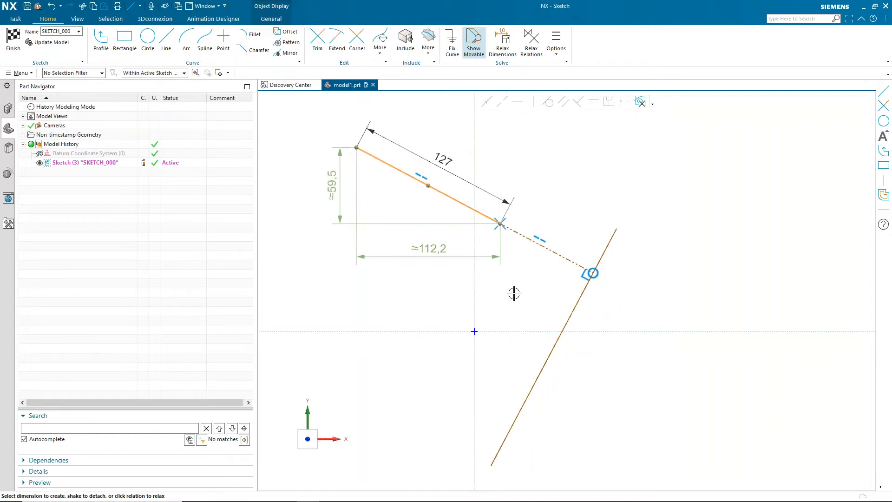
drag(469, 206, 508, 141)
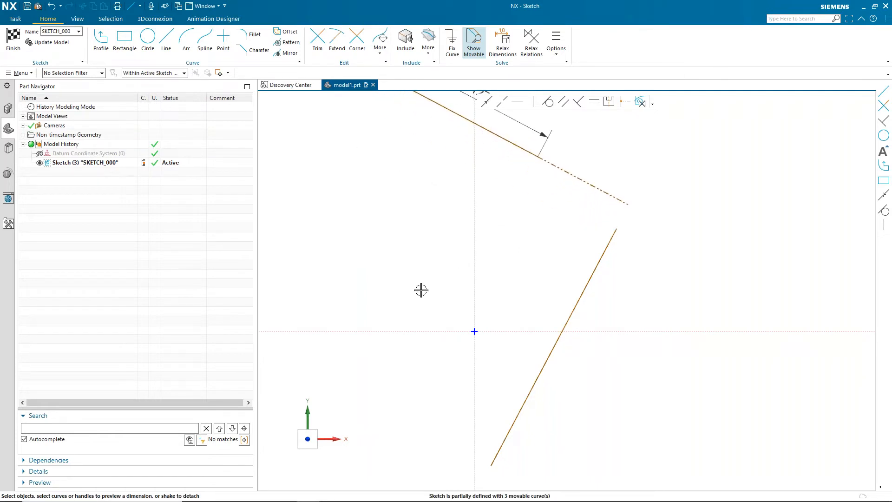
key(ctrl+f)
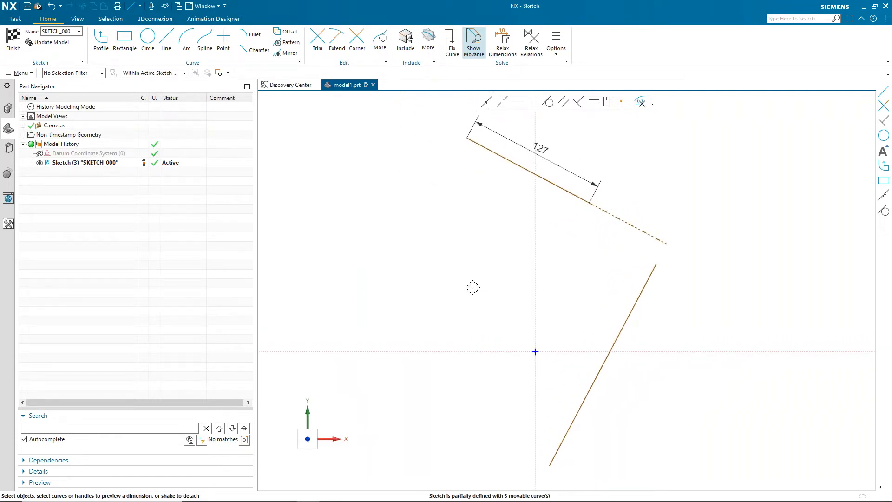
- Drag the second line and undo the move
mouse_move(632, 306)
mouse_down()
mouse_move(683, 325)
mouse_move(620, 317)
mouse_move(633, 337)
mouse_move(641, 333)
mouse_move(627, 328)
mouse_move(674, 346)
mouse_up()
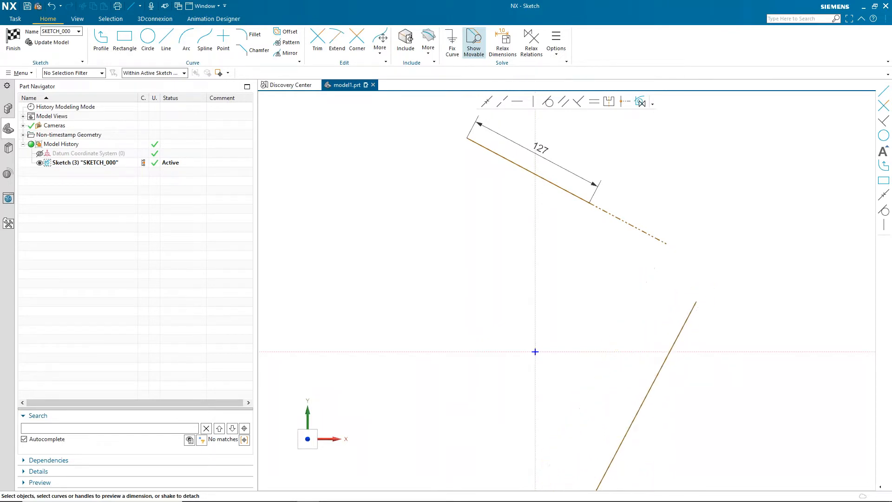
key(ctrl+z)
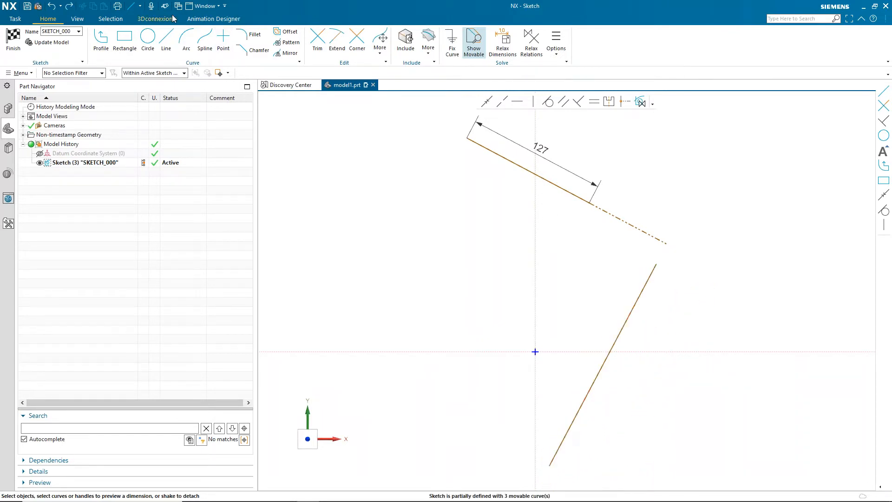
- Draw a short line joining the second line's upper end to the reference line's end
click(166, 38)
click(656, 264)
click(668, 247)
key(Escape)
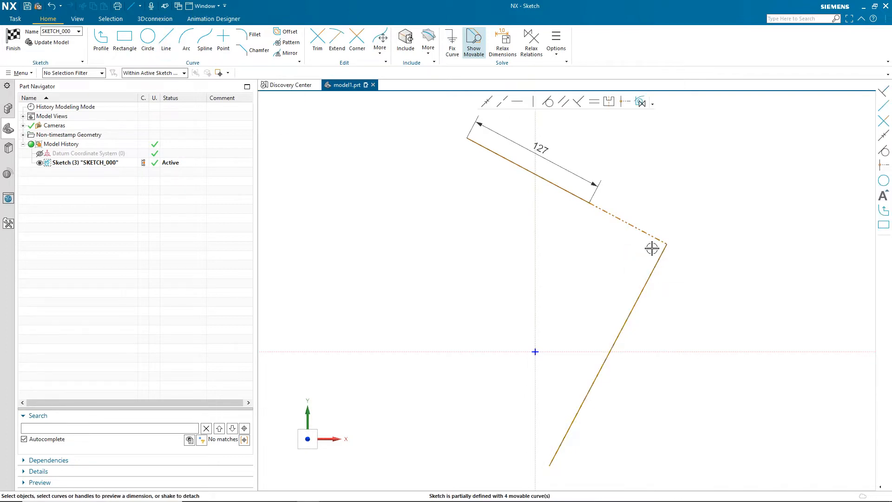
- Select the reference line and the second line to inspect the relations between them
right_click(659, 254)
click(664, 249)
click(608, 212)
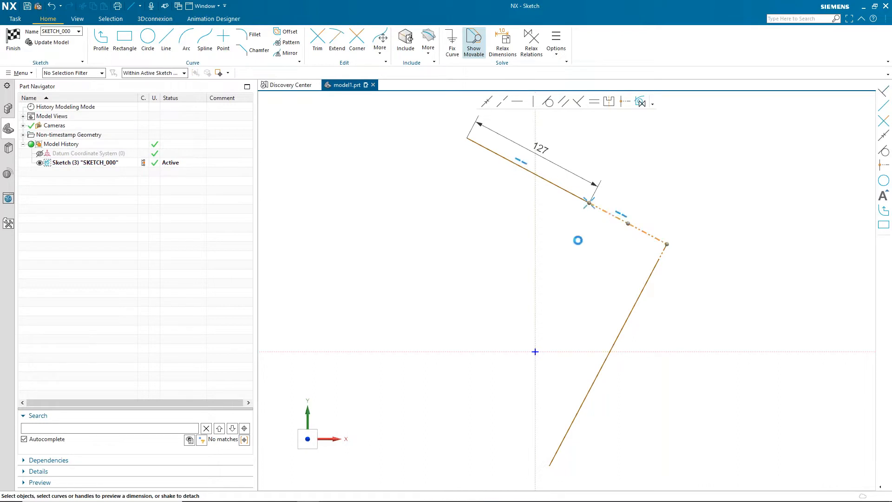
click(614, 334)
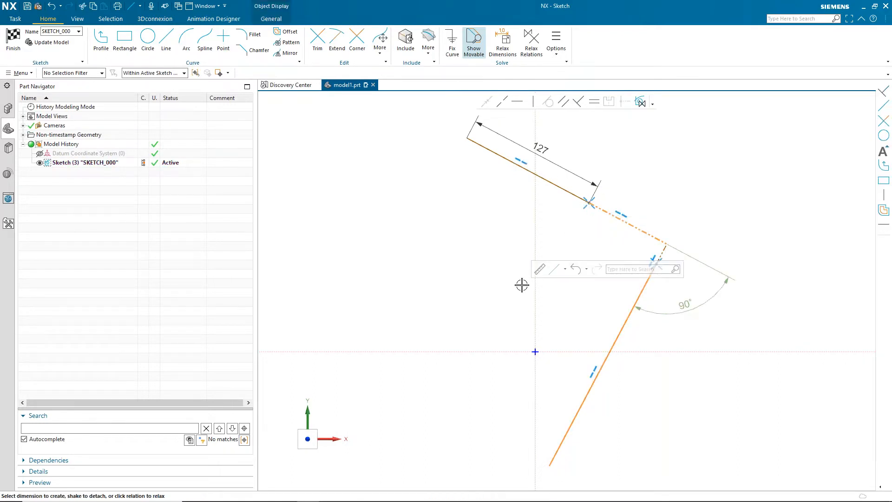
click(568, 275)
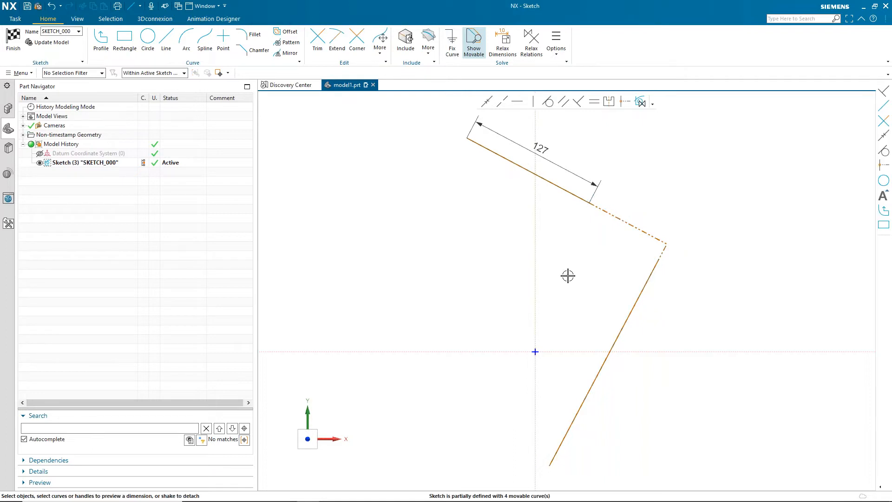
- Box-select all the sketch curves and delete them
mouse_move(411, 110)
mouse_down()
mouse_move(562, 195)
mouse_move(718, 426)
mouse_move(730, 472)
mouse_up()
key(Delete)
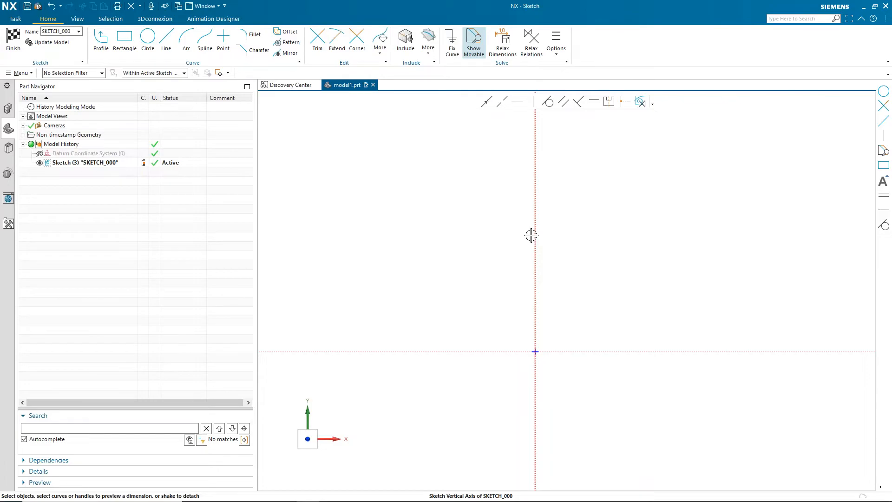
- Switch to the lever reference drawing to review it, then return to the sketch
key(alt+Tab)
key(Tab)
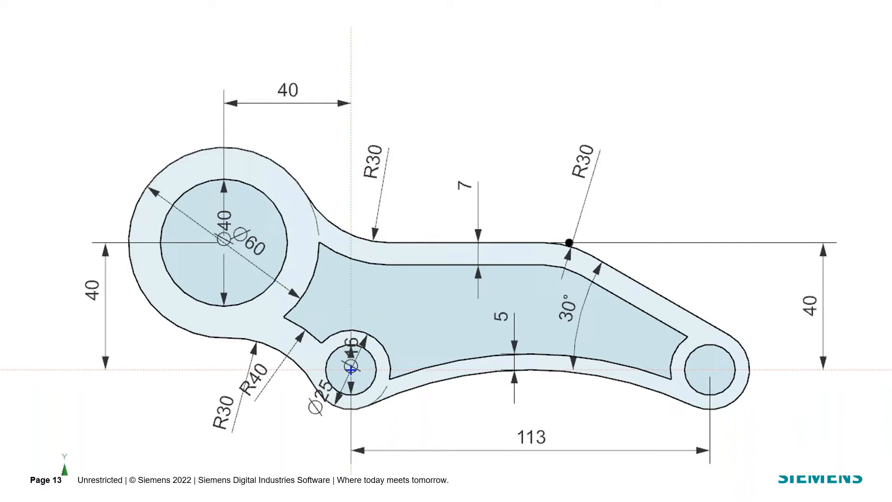
key(alt+Tab)
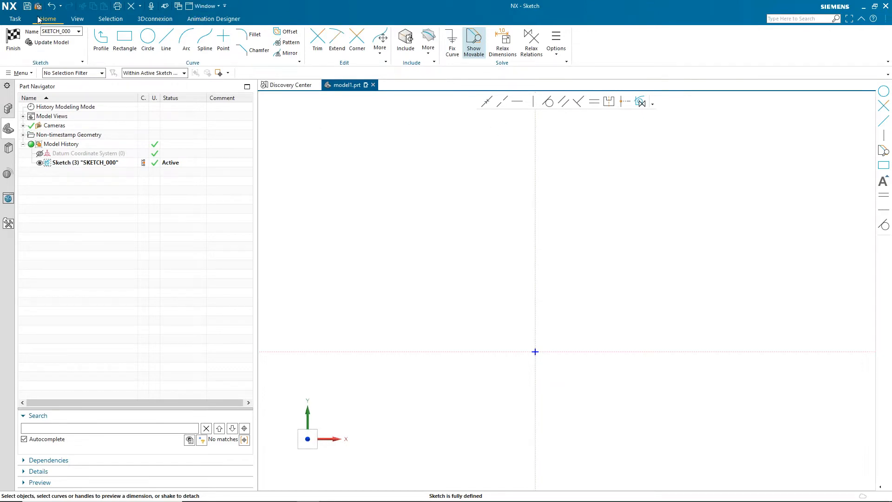
- Draw a 25 mm circle centred on the sketch origin and a second 25 mm circle on the horizontal axis to its right
click(148, 38)
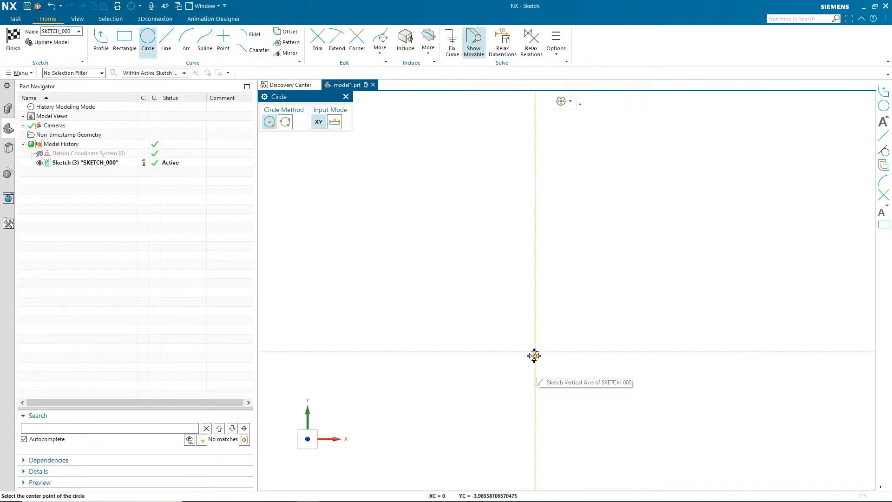
click(536, 352)
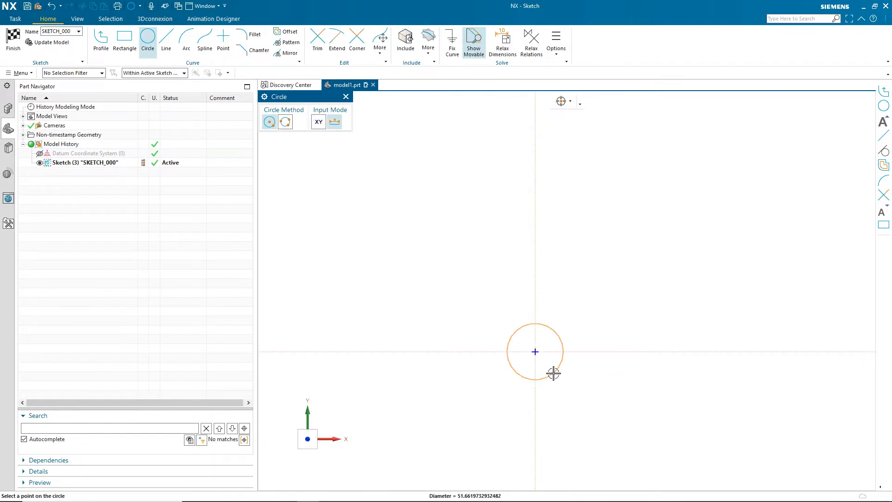
text(54)
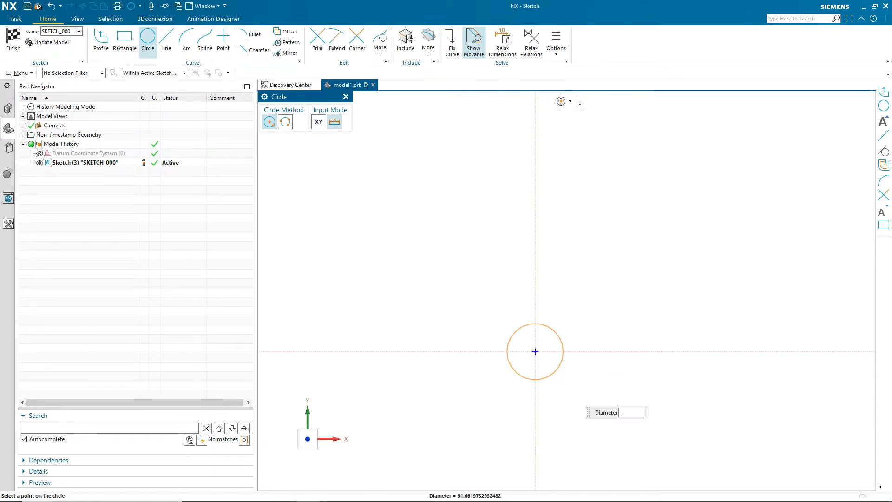
key(Return)
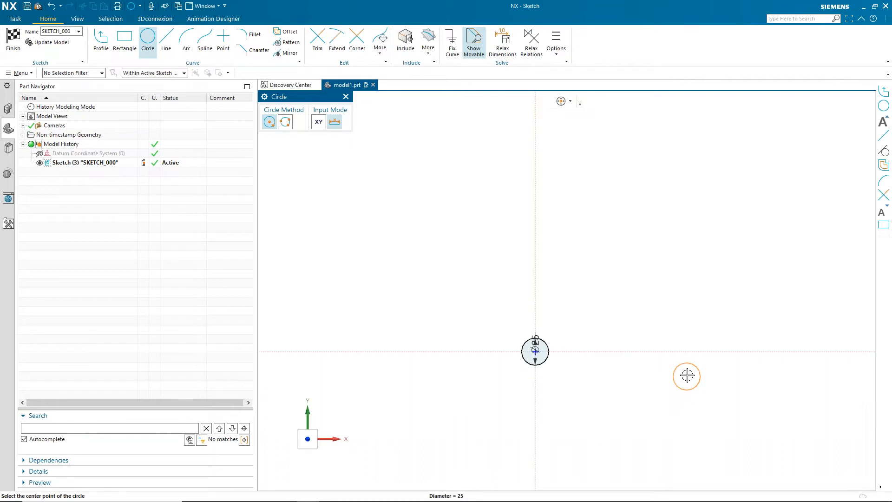
click(694, 352)
key(Escape)
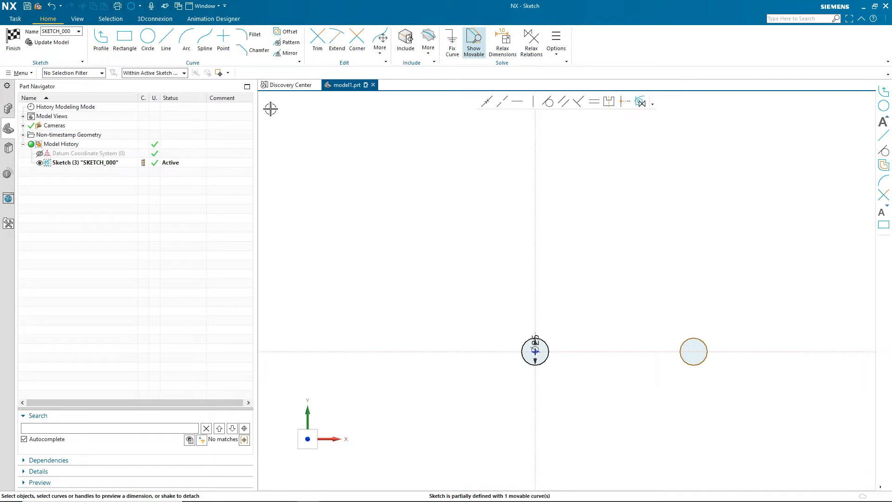
- Draw a 60 mm diameter circle up and to the left of the origin
click(148, 37)
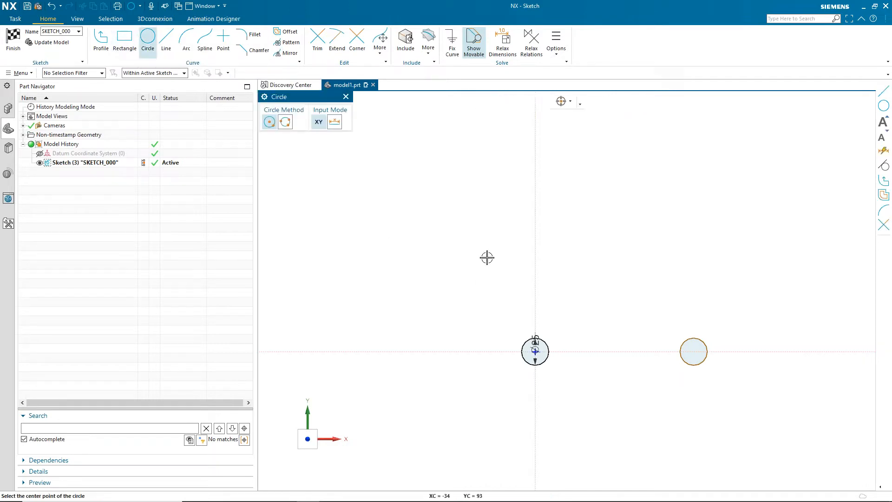
click(467, 272)
text(60)
key(Return)
key(Escape)
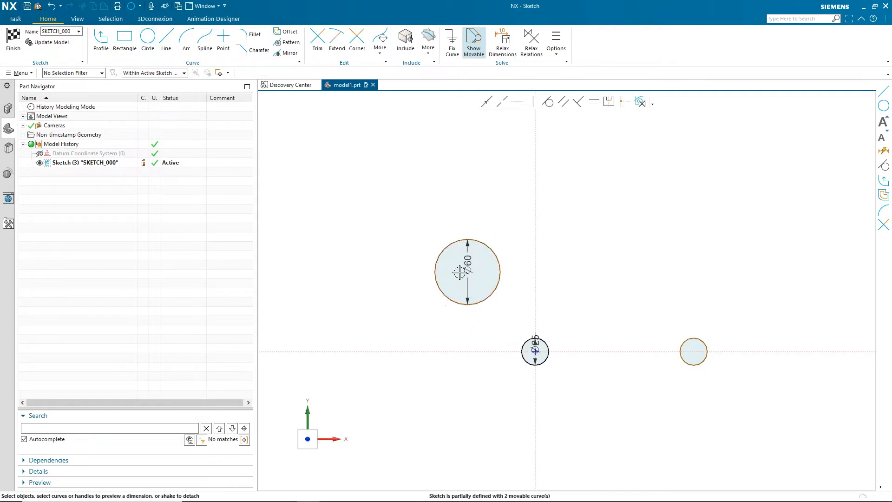
- Move the 60 mm diameter dimension away from its circle
drag(467, 263, 392, 217)
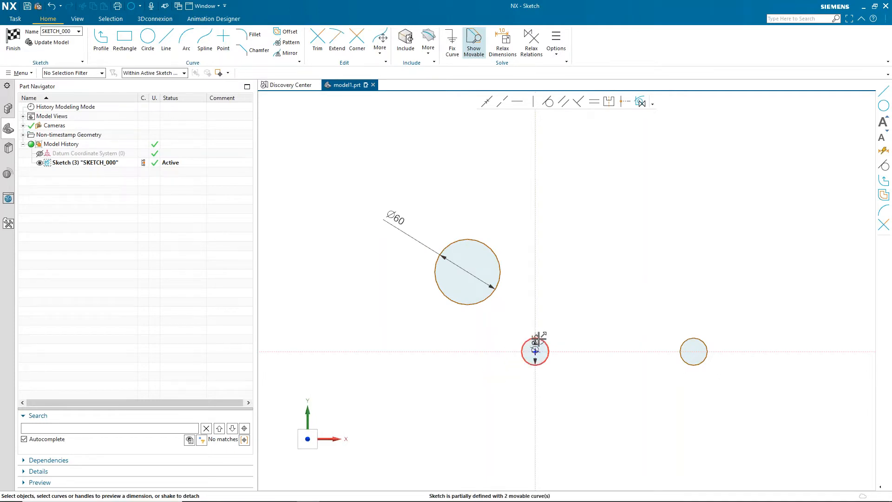
scroll(517, 365, up, 2)
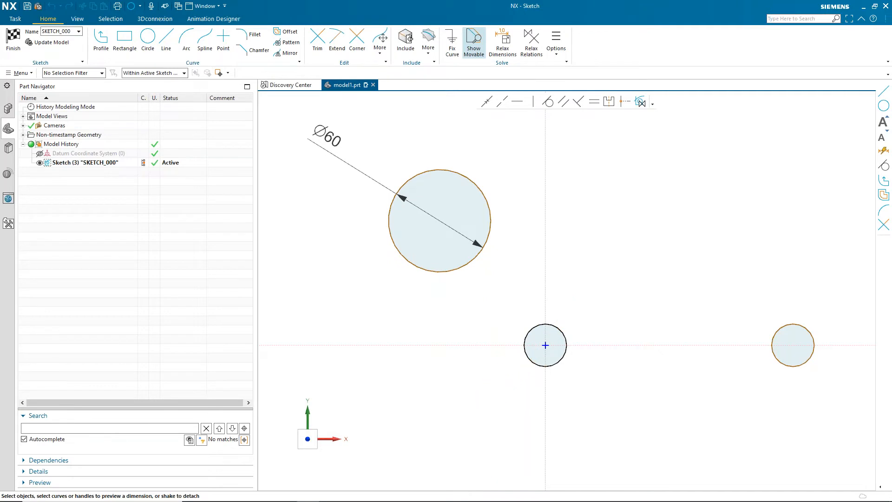
click(435, 406)
key(ctrl+f)
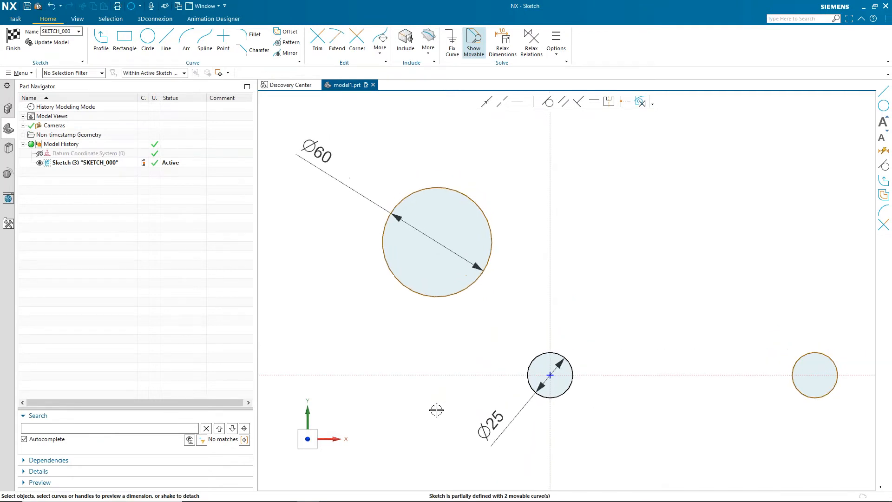
scroll(437, 410, down, 2)
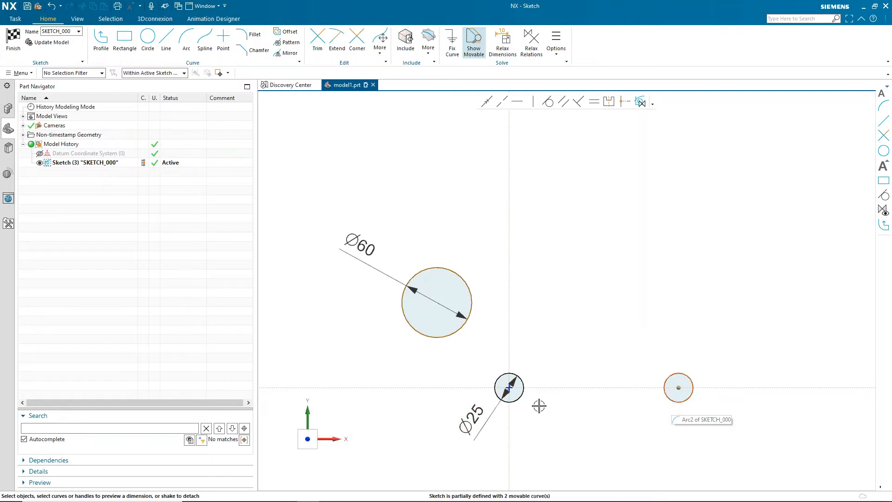
- Dimension the distance between the centres of the two small circles as 113 mm
click(512, 388)
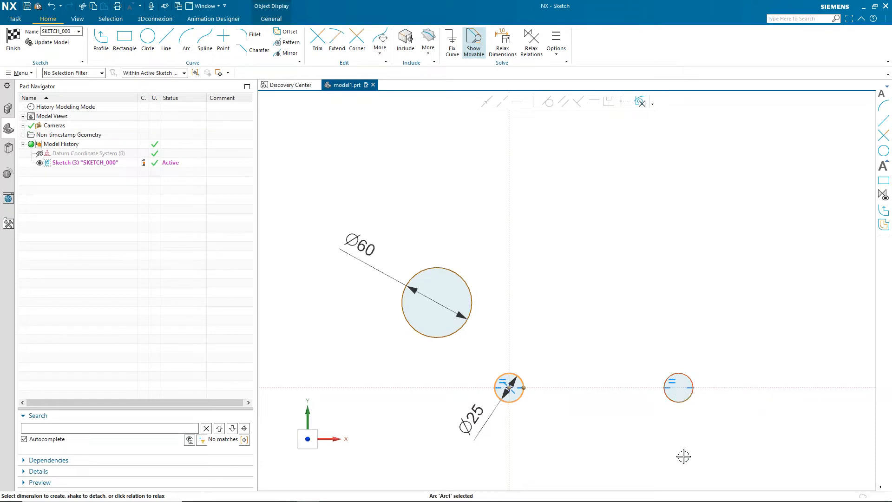
key(Escape)
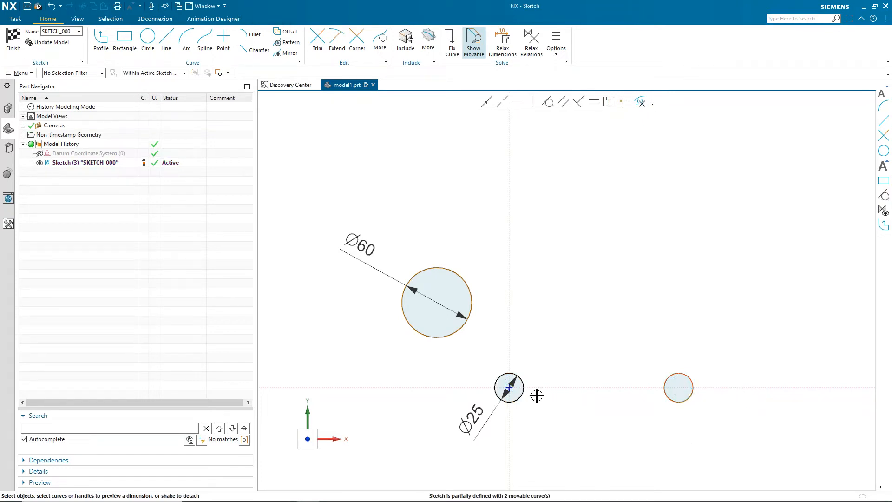
click(509, 387)
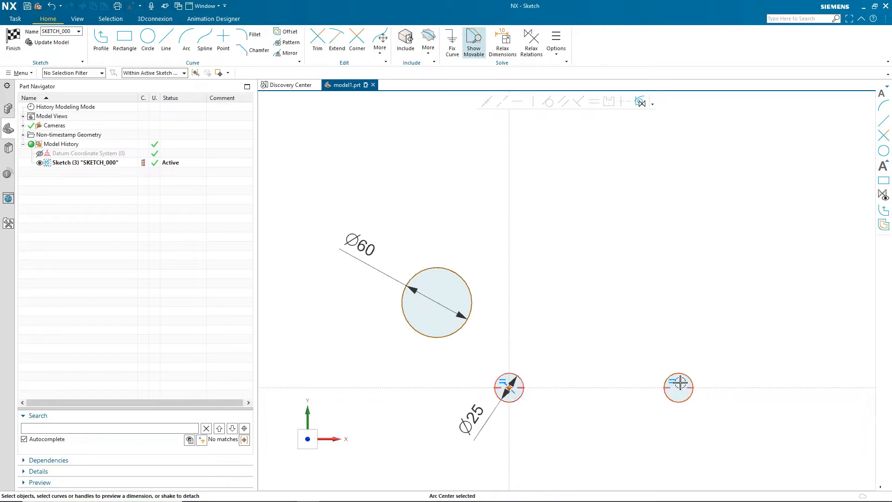
click(679, 387)
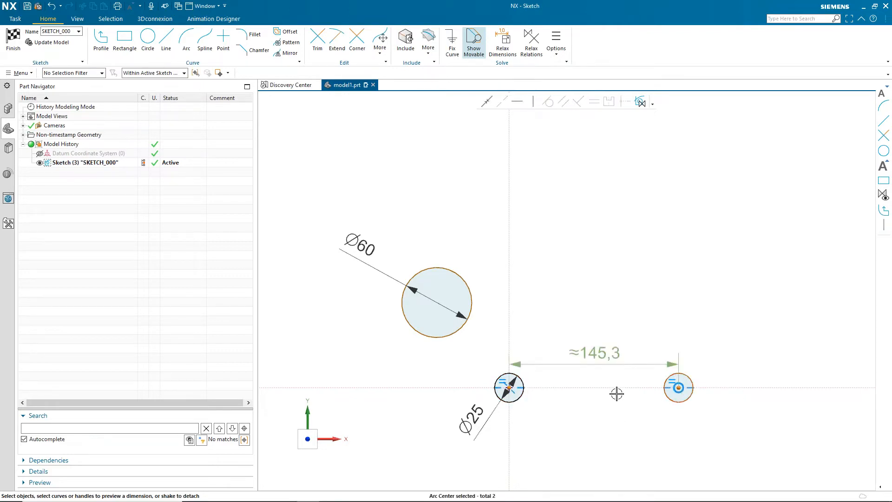
click(597, 449)
text(113)
key(Return)
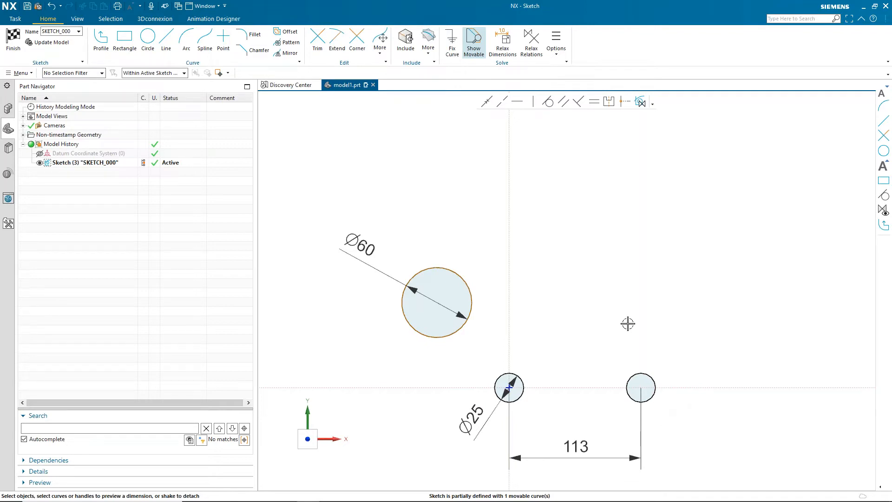
- Set the horizontal distance from the vertical axis to the 60 mm circle's centre to 40 mm
click(510, 265)
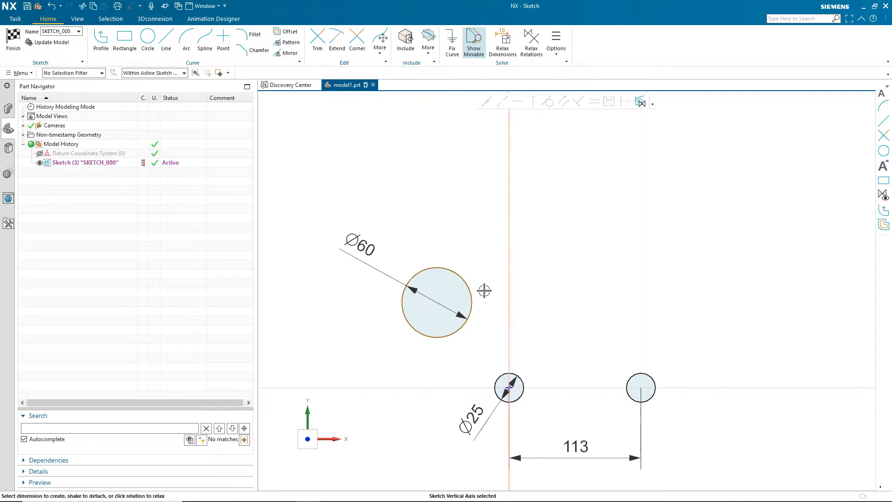
click(437, 303)
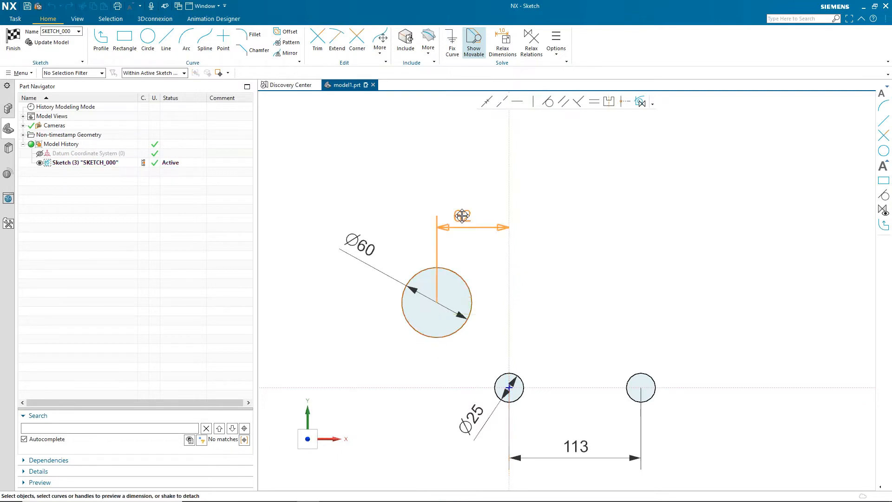
click(462, 216)
text(40)
key(Return)
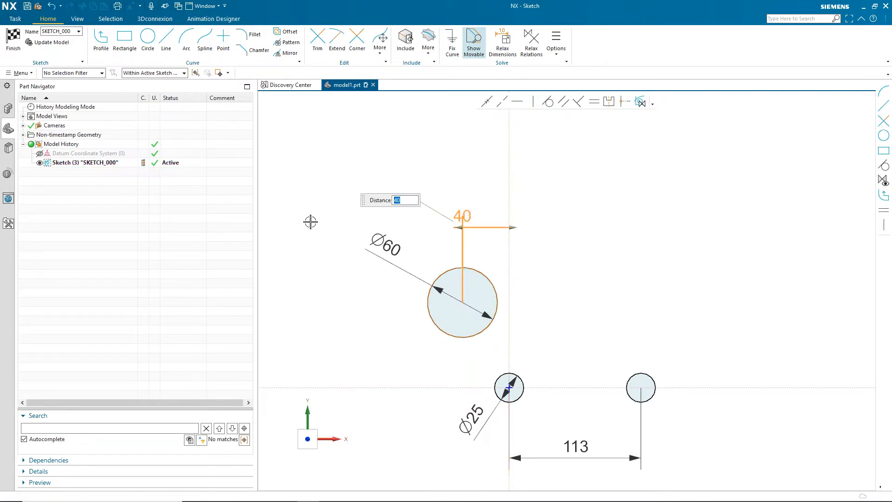
- Set the vertical distance from the horizontal axis to the 60 mm circle's centre to 40 mm
click(379, 388)
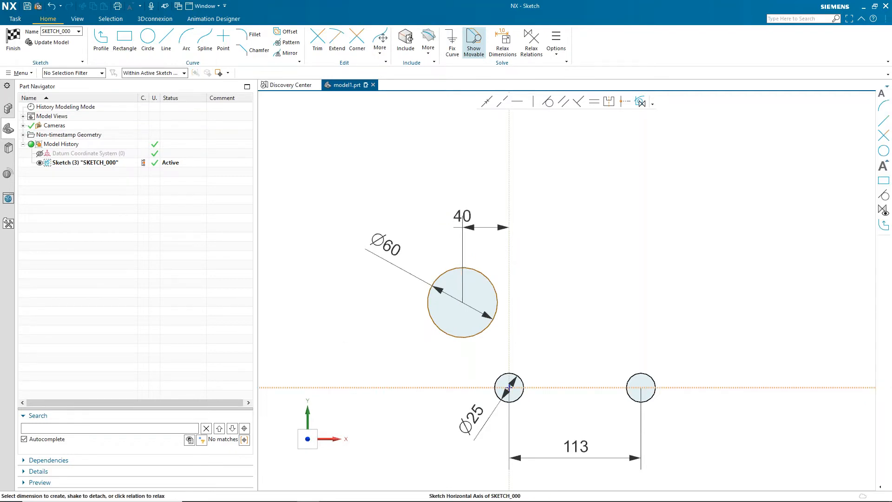
click(441, 333)
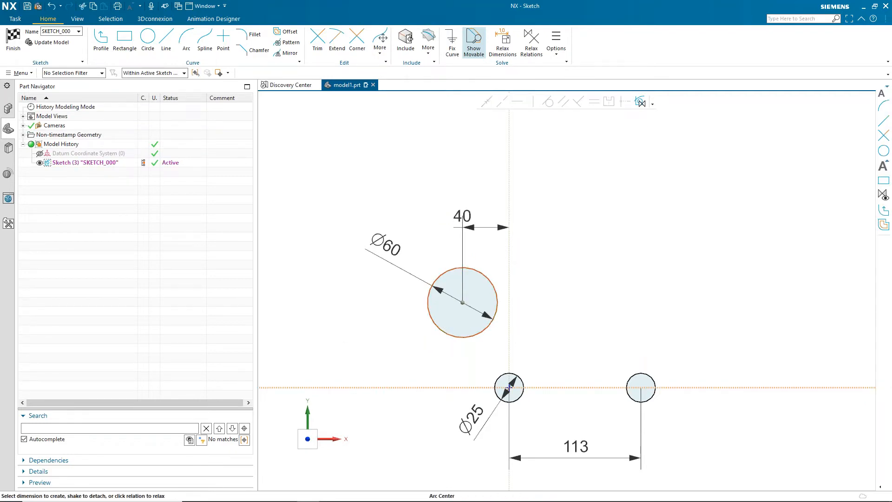
click(419, 351)
drag(462, 344, 357, 346)
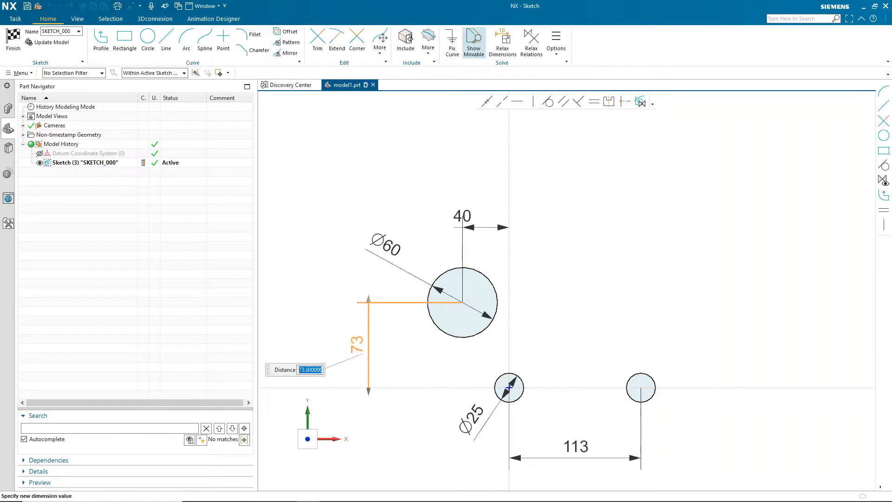
key(Return)
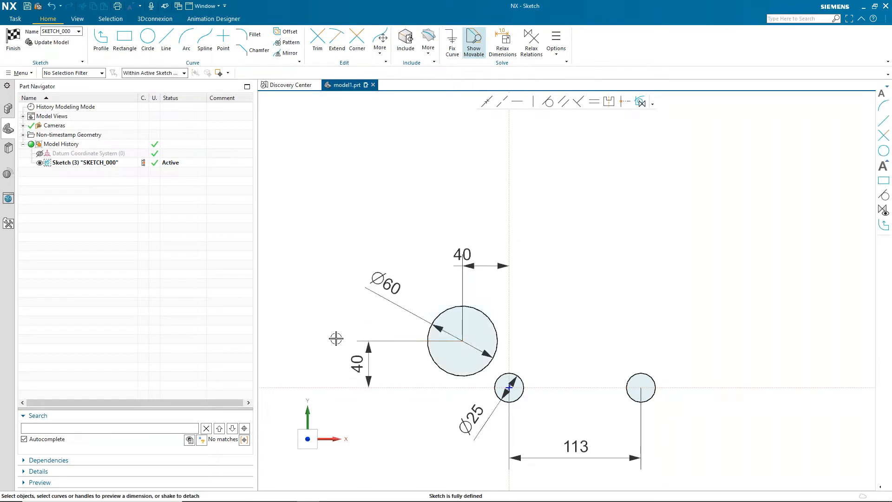
- Reposition the horizontal 40 mm dimension above the large circle
scroll(366, 320, up, 2)
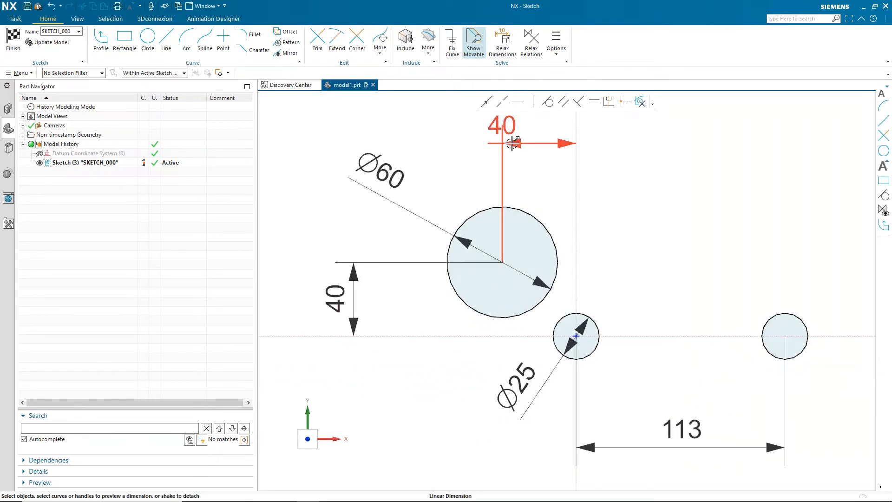
drag(495, 126, 532, 132)
right_click(359, 451)
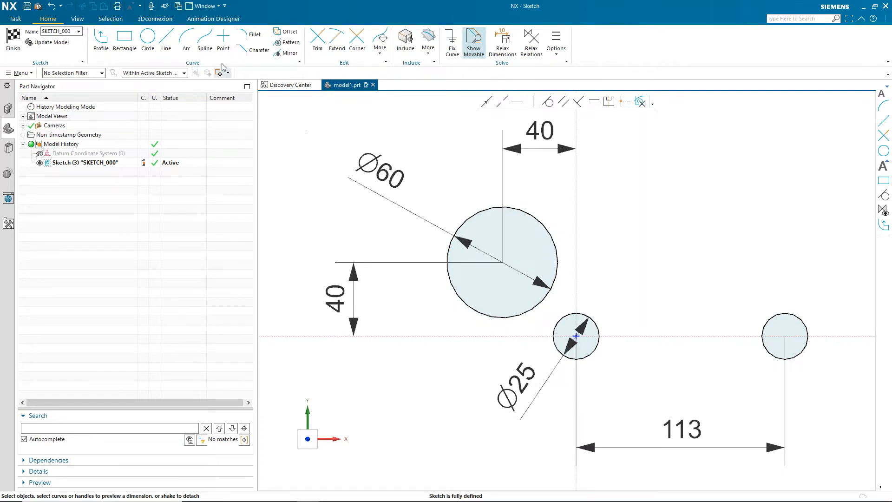
- Draw an arc from the 60 mm circle's lower edge to the left side of the 25 mm circle
click(187, 39)
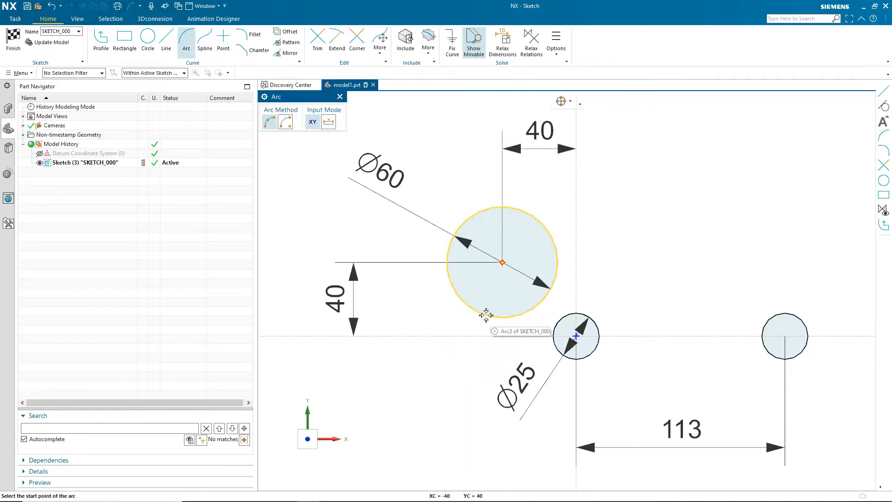
click(506, 321)
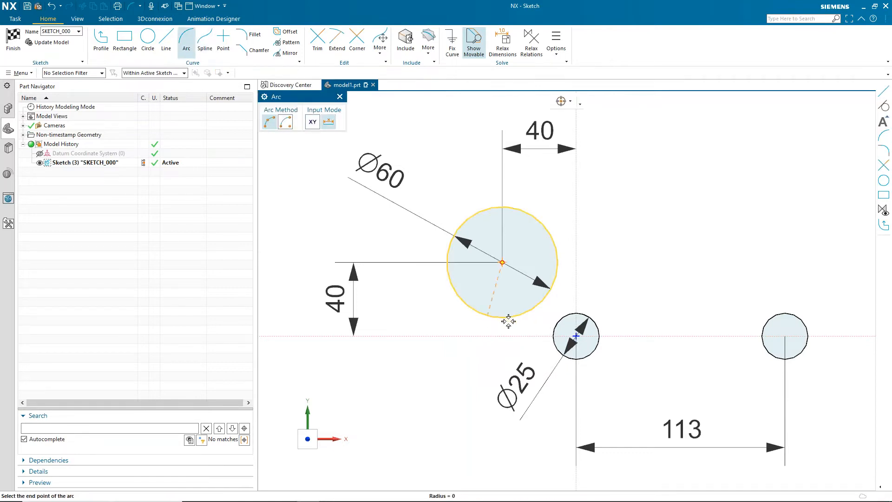
click(558, 347)
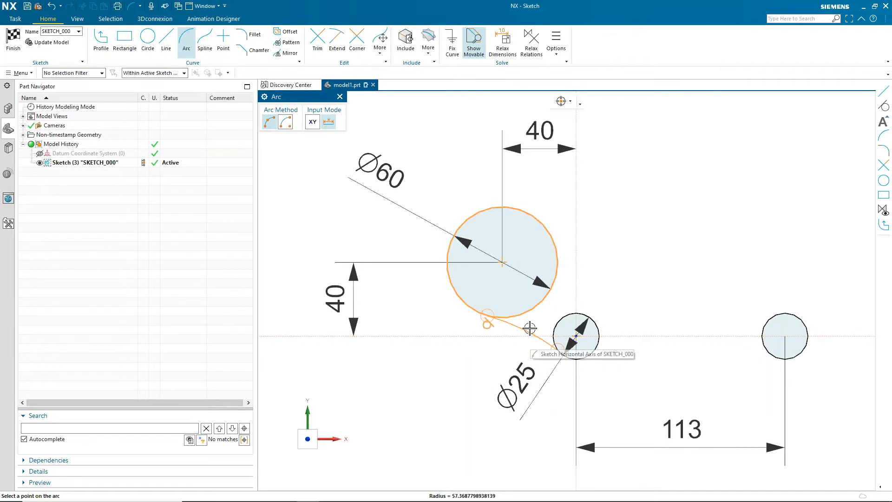
click(529, 326)
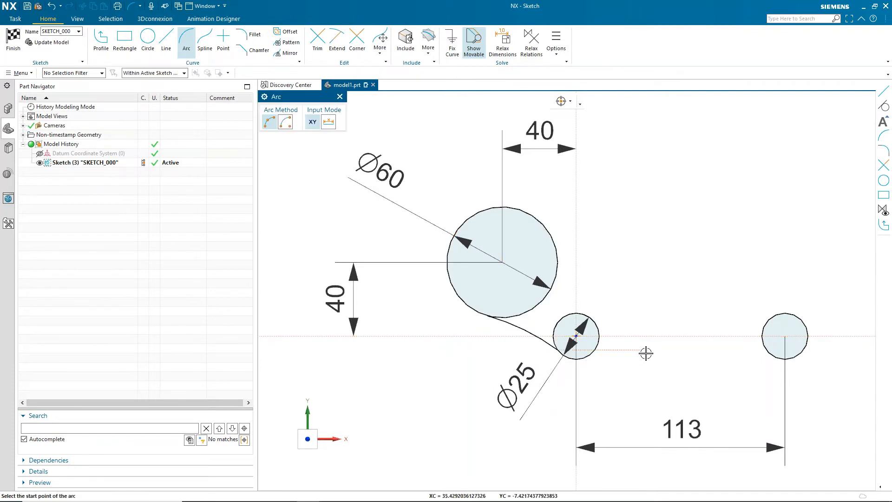
- Draw an arc from the 25 mm circle's lower edge to the bottom of the right circle
click(585, 360)
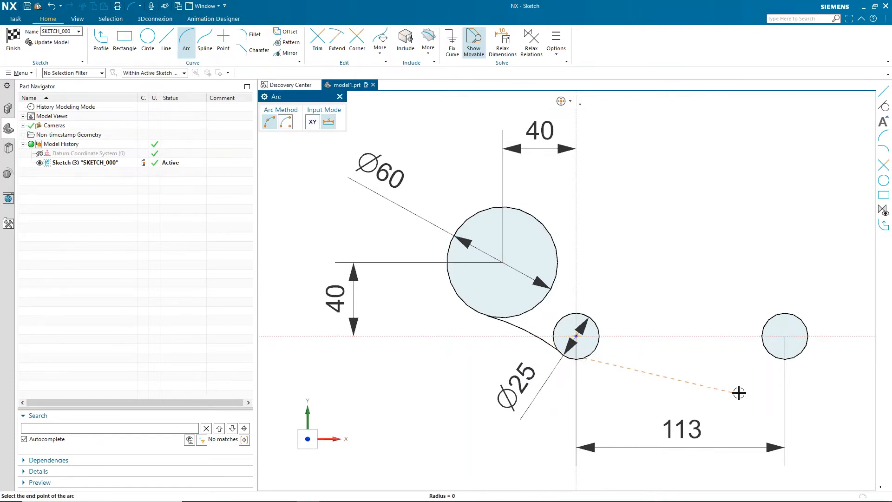
click(773, 356)
click(693, 337)
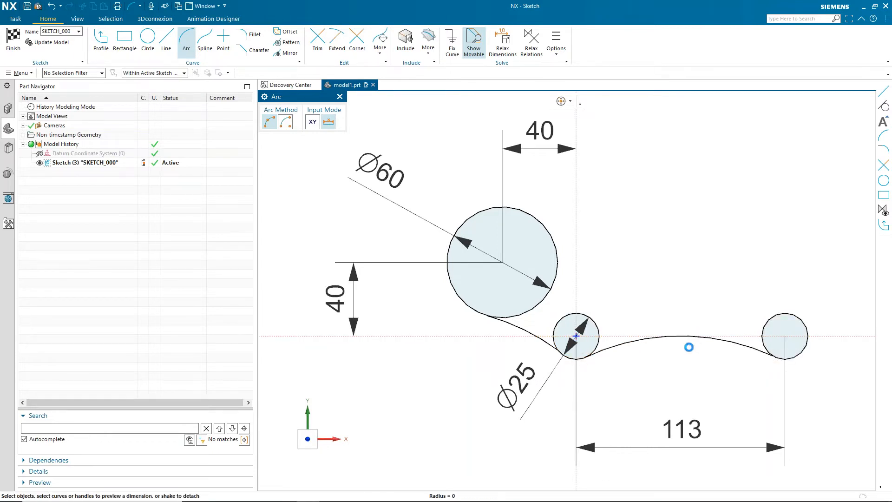
key(Escape)
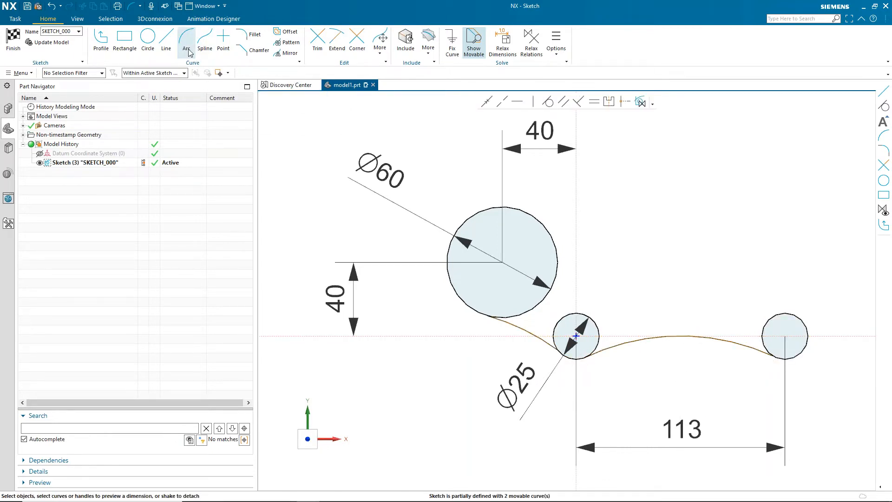
- Draw a horizontal line above the circles and a slanted line ending on the right circle's upper edge
click(166, 39)
click(623, 268)
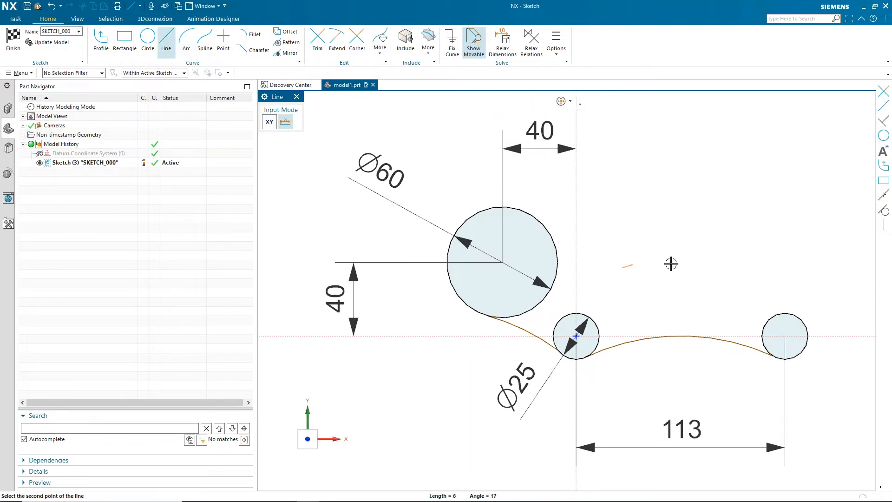
click(859, 267)
click(680, 231)
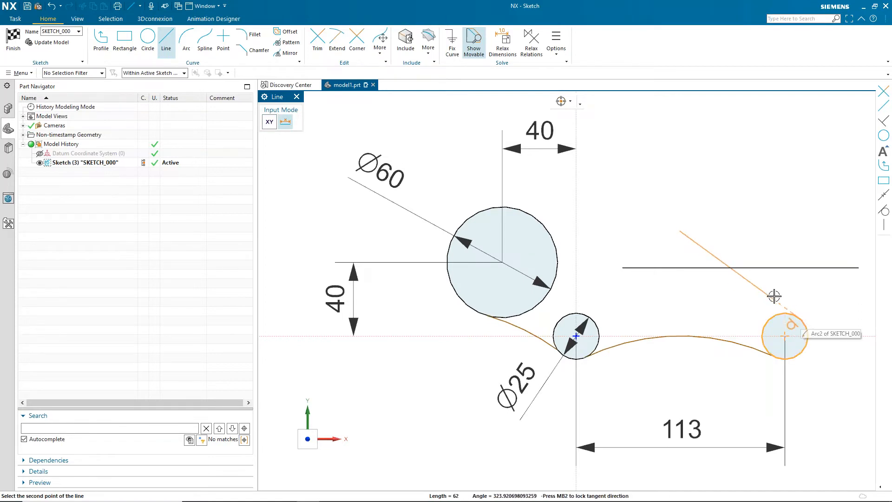
click(792, 320)
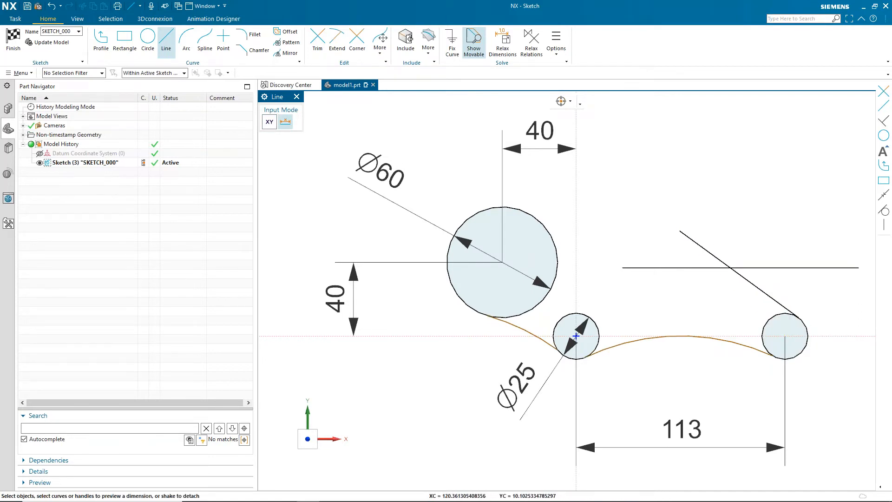
key(Escape)
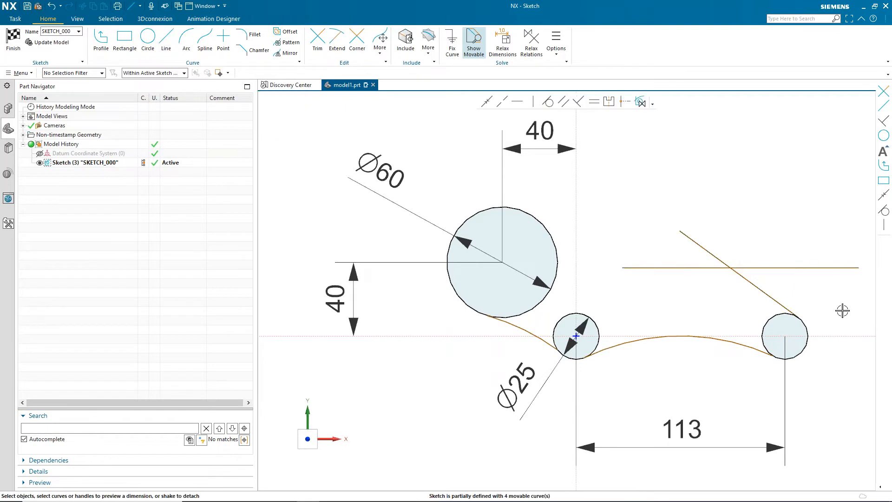
- Pull the horizontal line's left end slightly left and draw an arc from it to the 60 mm circle's upper edge
click(632, 268)
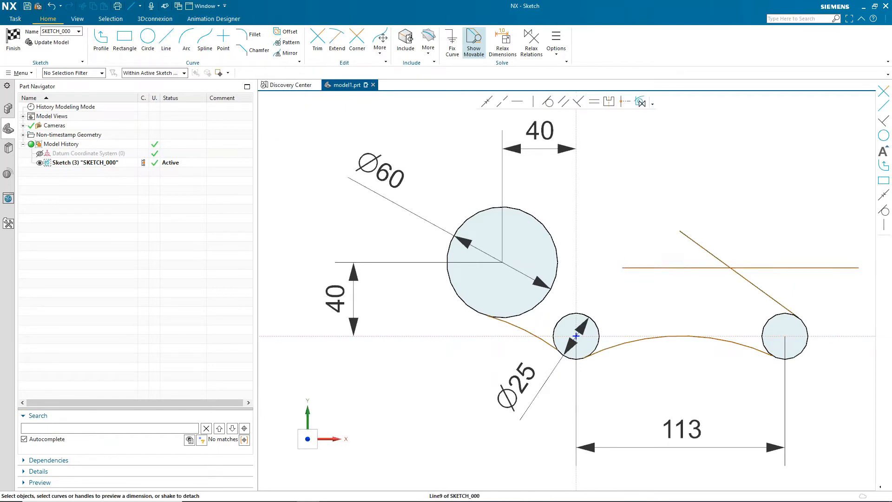
drag(622, 268, 611, 268)
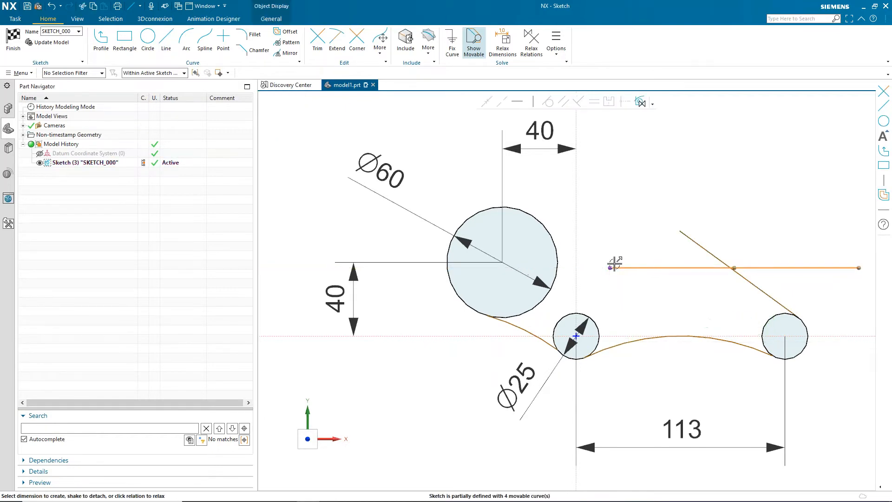
click(186, 38)
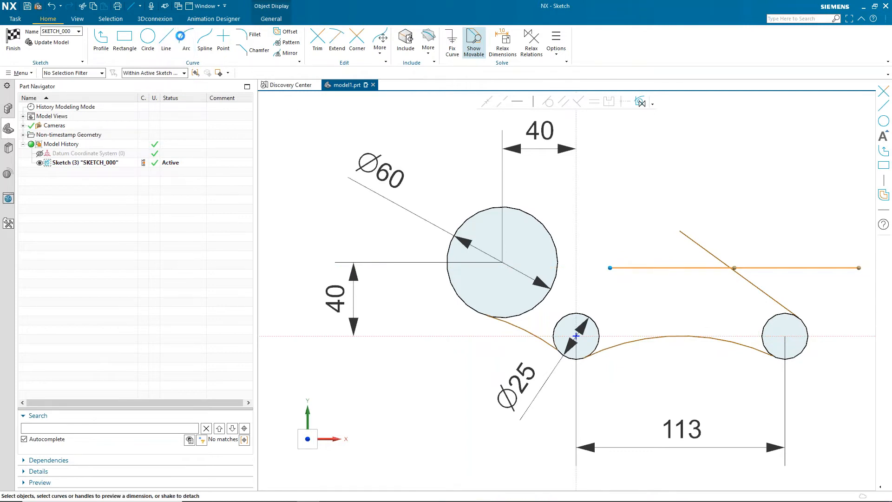
click(611, 269)
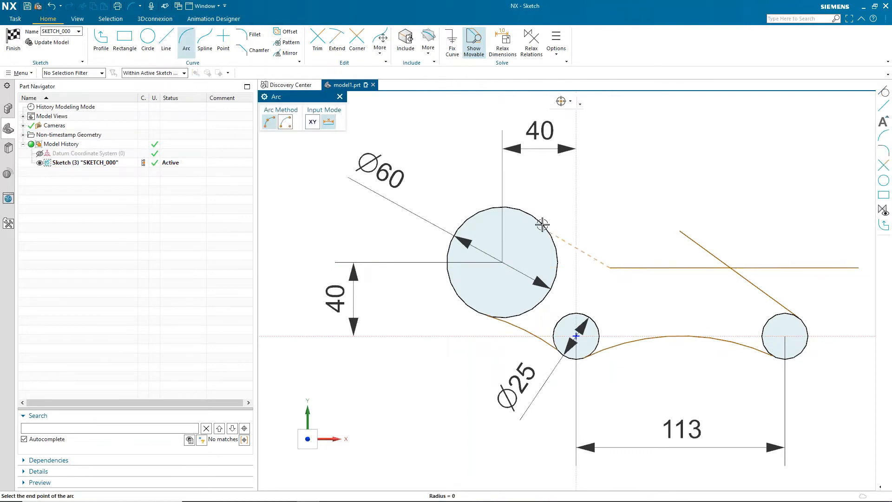
click(538, 220)
click(570, 251)
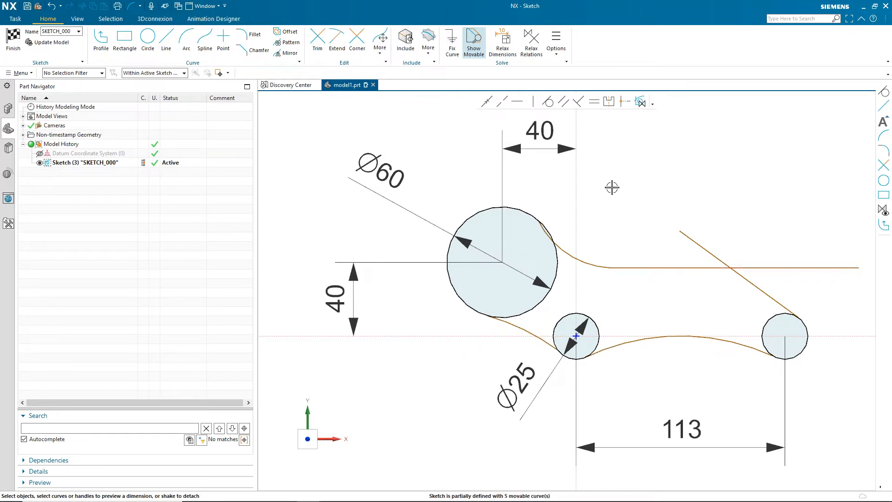
- Trim the overhanging line ends where the horizontal and slanted lines cross
click(318, 39)
mouse_move(673, 237)
mouse_down()
mouse_move(747, 252)
mouse_move(774, 274)
mouse_up()
key(Escape)
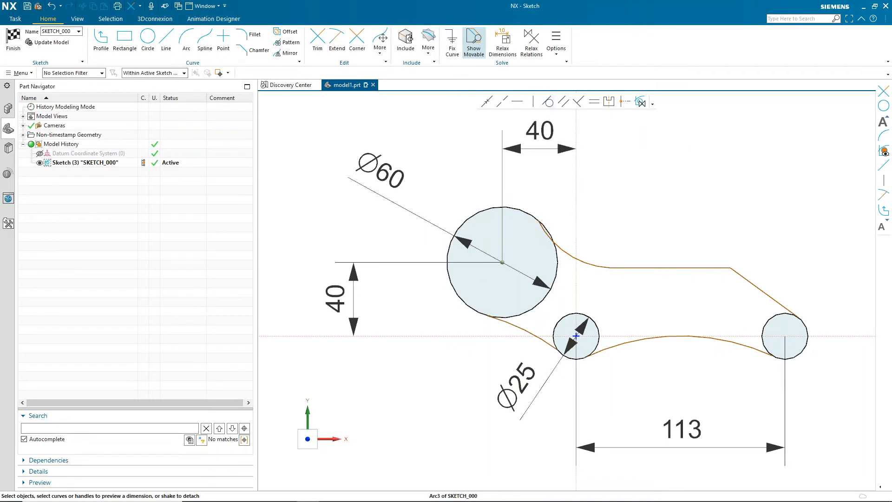
- Make the lower-left connecting arc tangent to the 25 mm circle
click(515, 326)
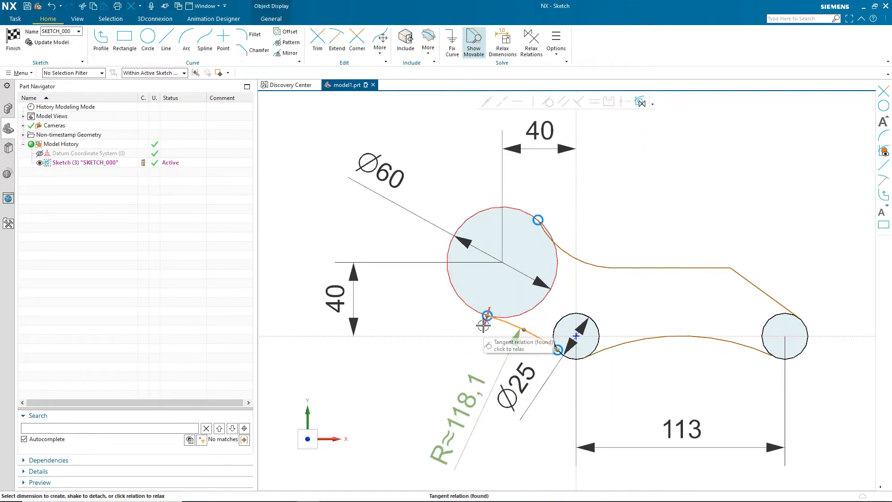
click(561, 320)
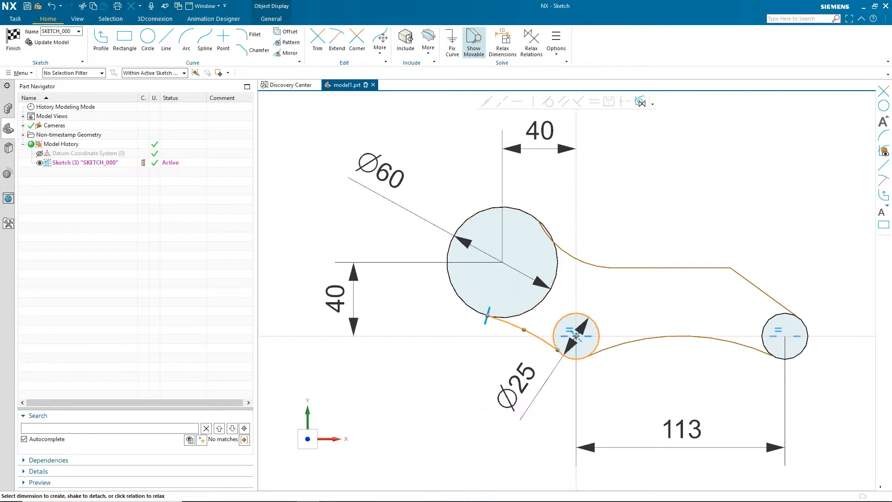
click(548, 101)
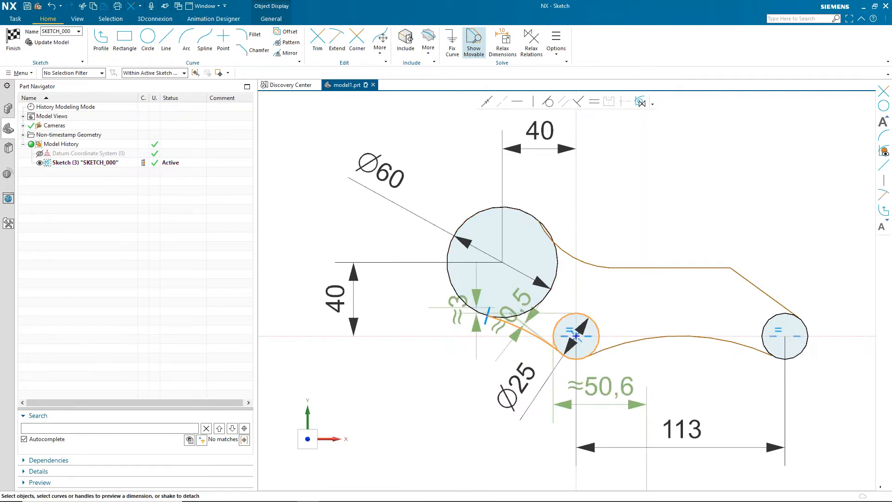
- Make the bottom arc tangent to the 25 mm circle and the right circle
click(602, 351)
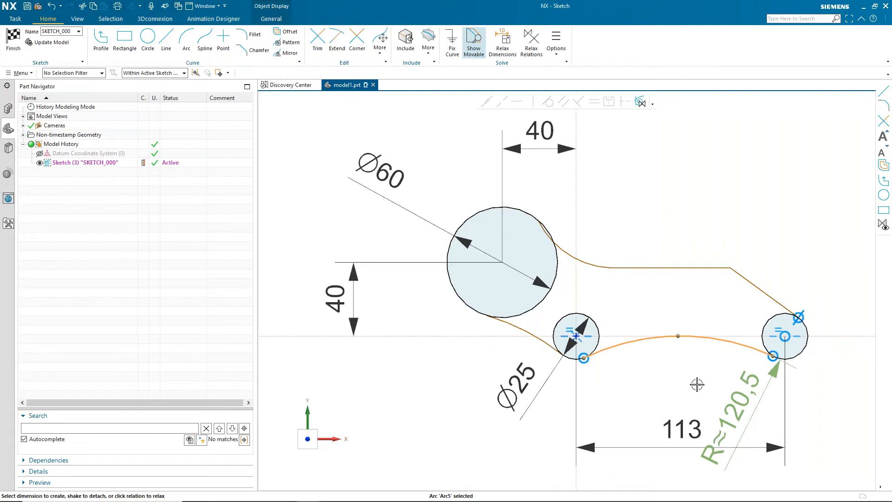
click(594, 347)
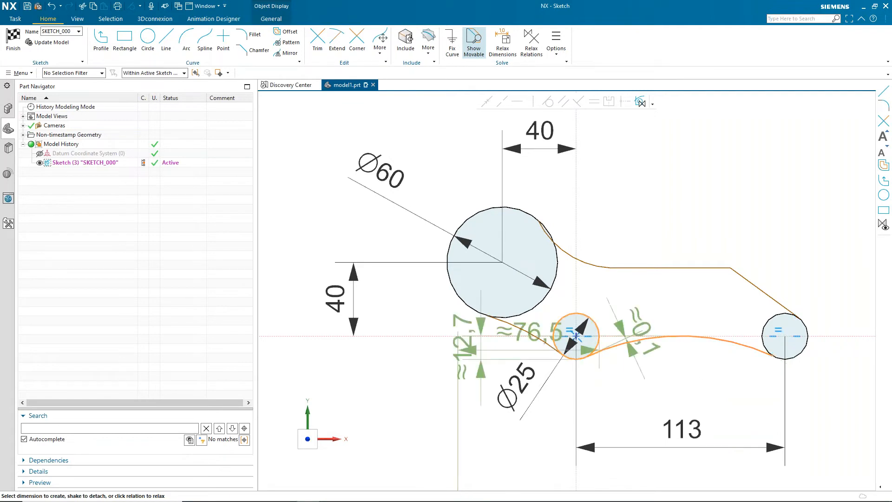
key(Escape)
click(615, 348)
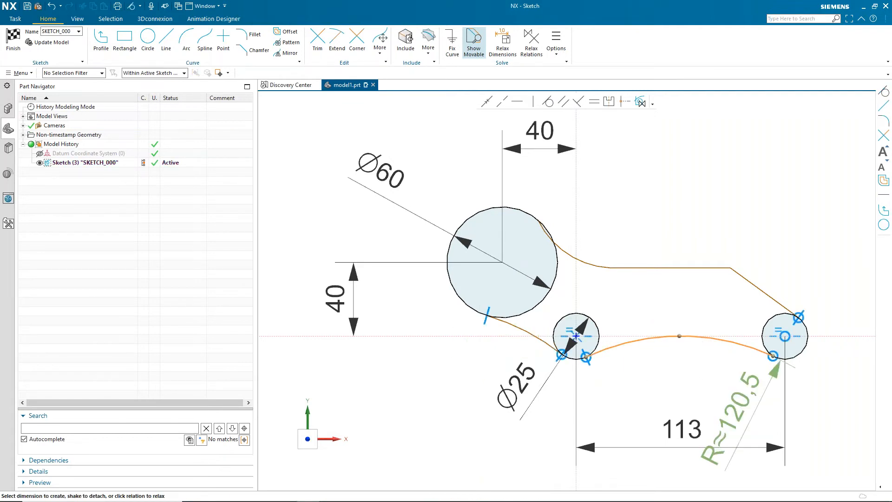
click(769, 324)
click(739, 348)
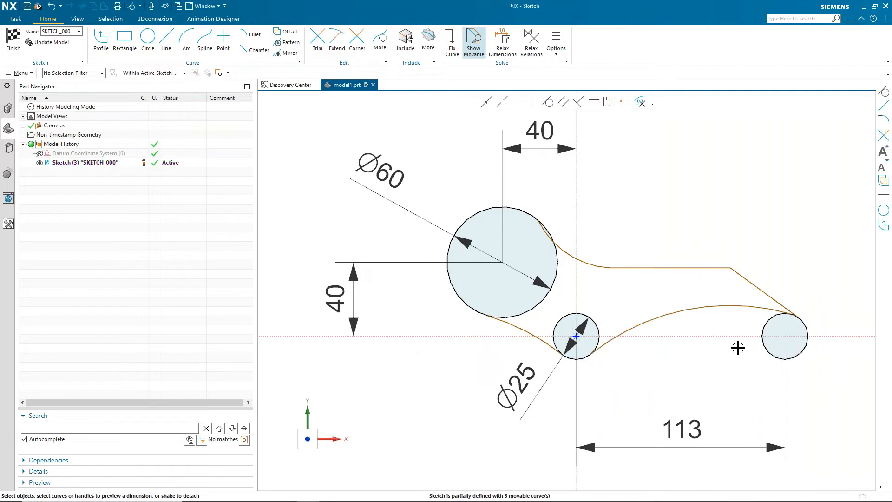
click(615, 346)
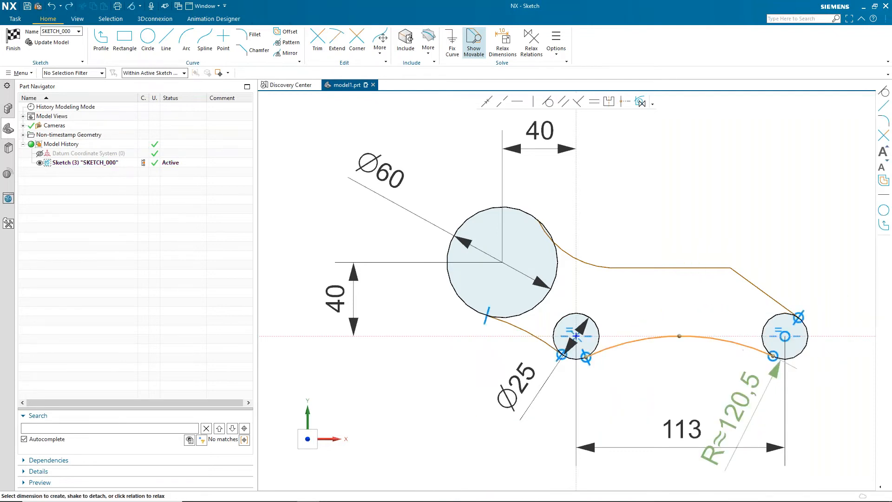
click(767, 323)
click(736, 356)
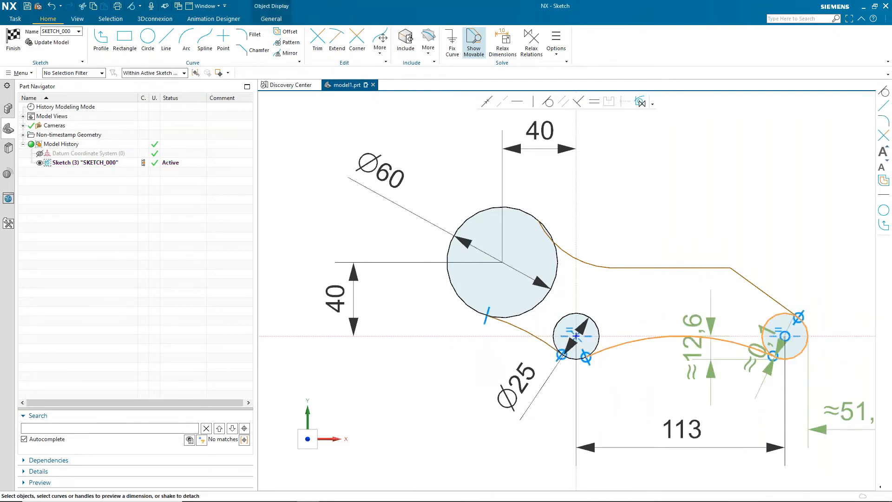
click(745, 346)
click(749, 336)
click(721, 365)
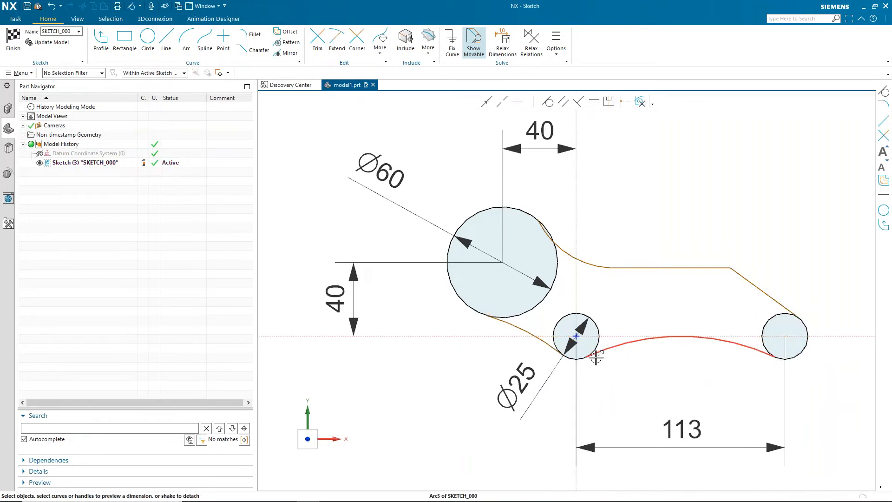
- Make the upper arc tangent to the 60 mm circle and the horizontal line, keeping the proposed solution
click(567, 252)
click(528, 213)
click(553, 192)
click(605, 267)
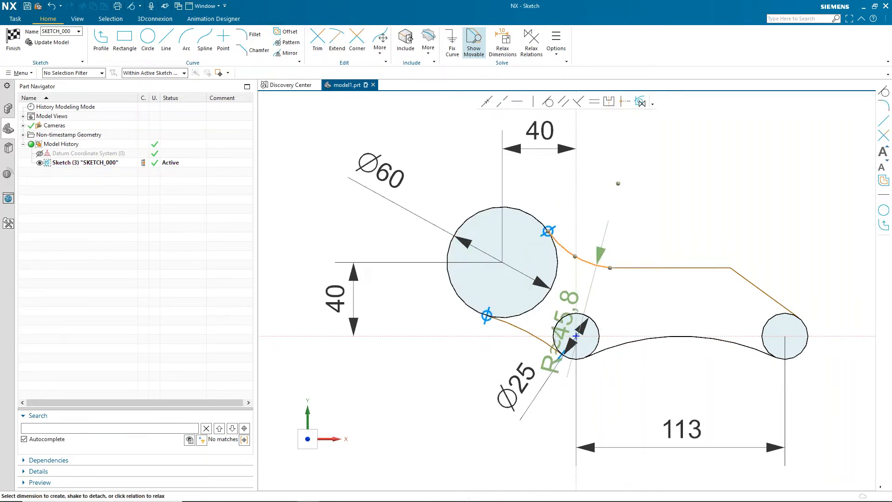
click(572, 287)
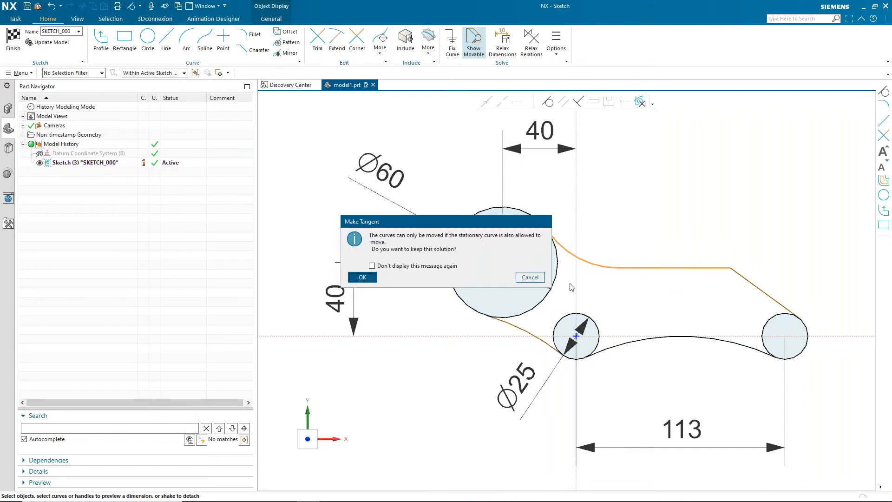
click(363, 277)
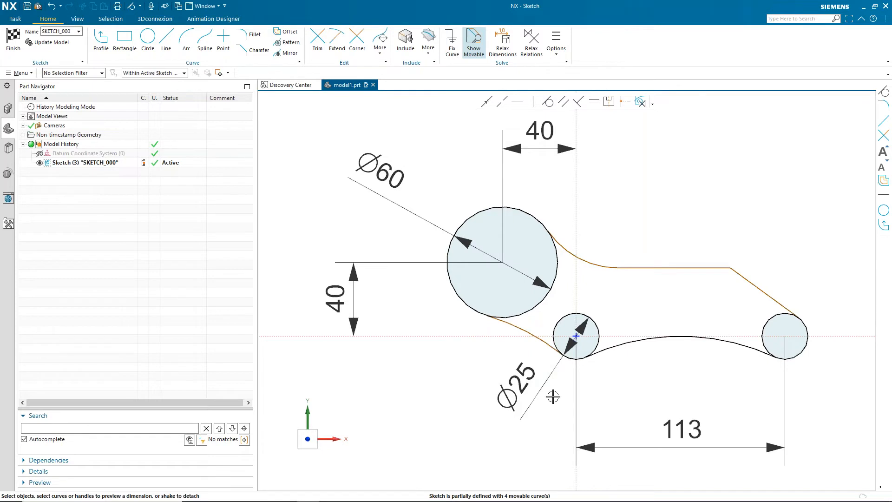
- Set the lower-left connecting arc's radius to 30 mm
click(522, 328)
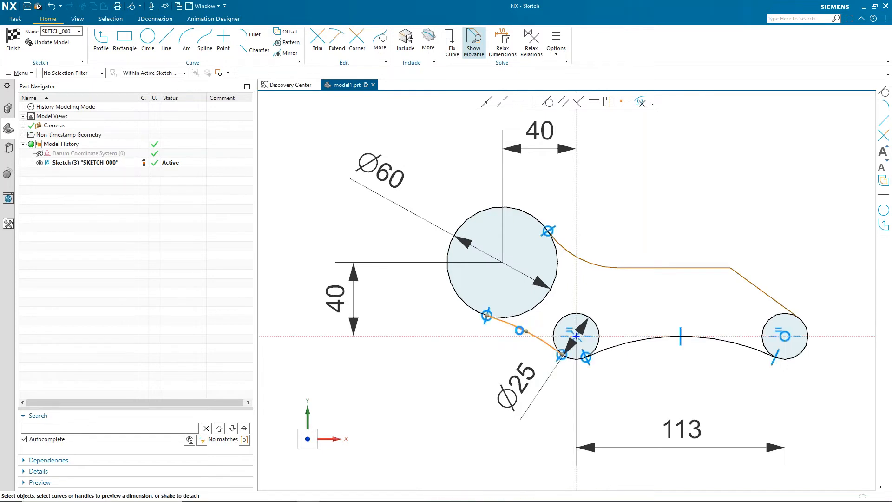
text(30)
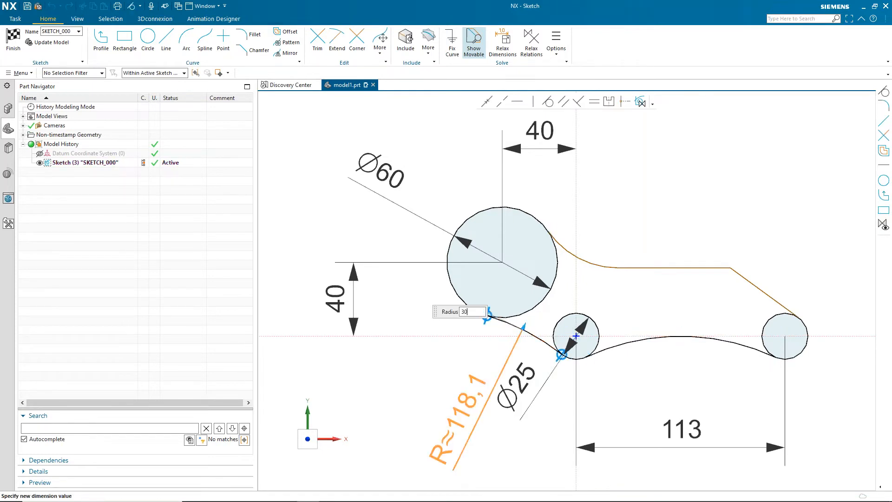
key(Return)
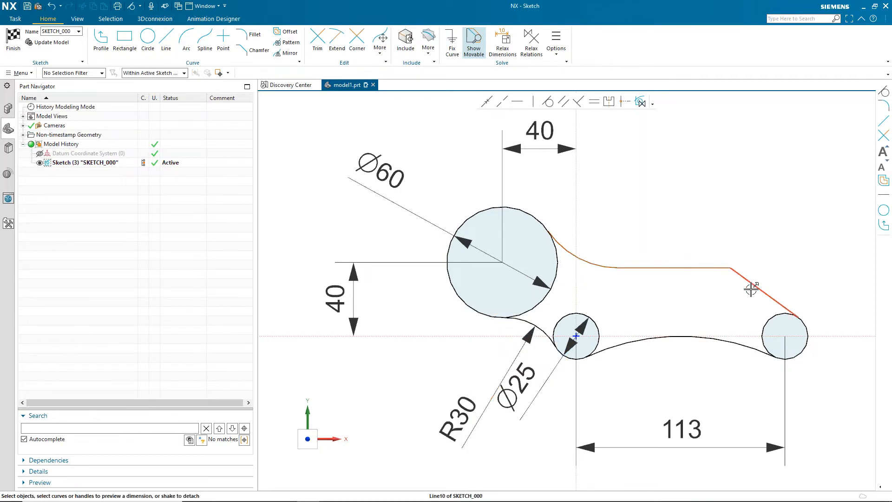
- Dimension the angle between the slanted line and the horizontal axis as 30°
click(749, 335)
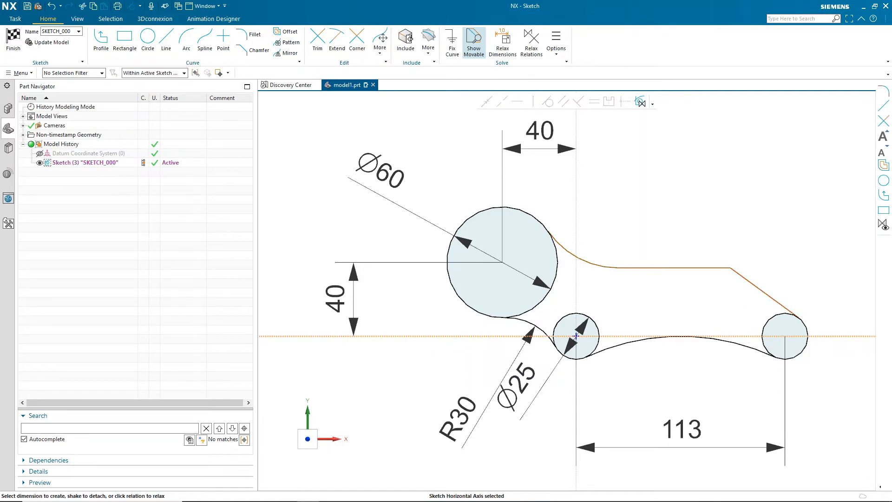
click(758, 288)
drag(843, 268, 709, 299)
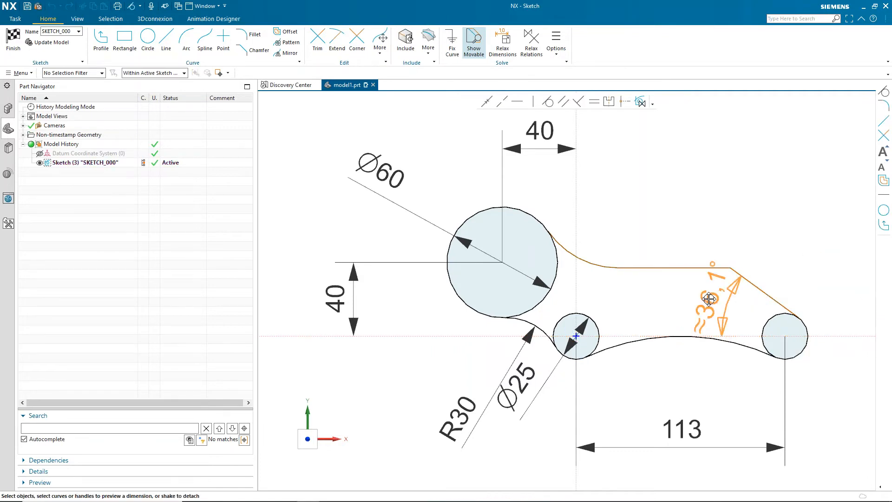
click(709, 298)
text(30)
key(Return)
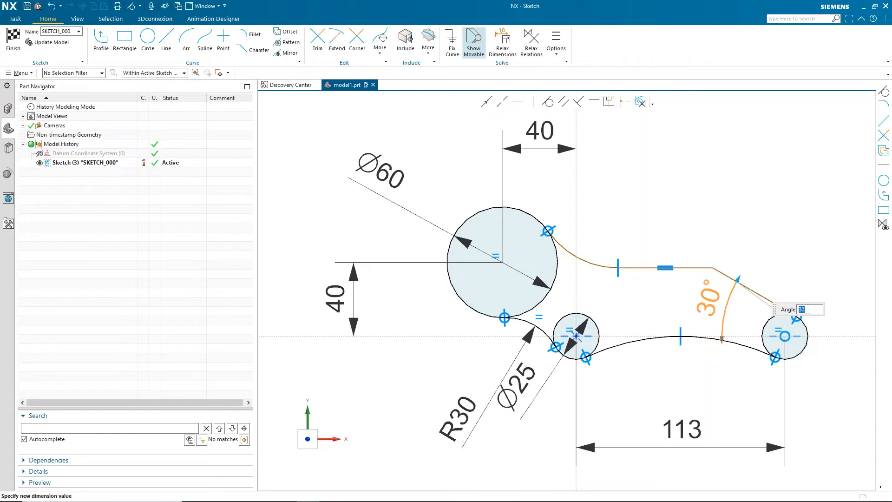
click(737, 235)
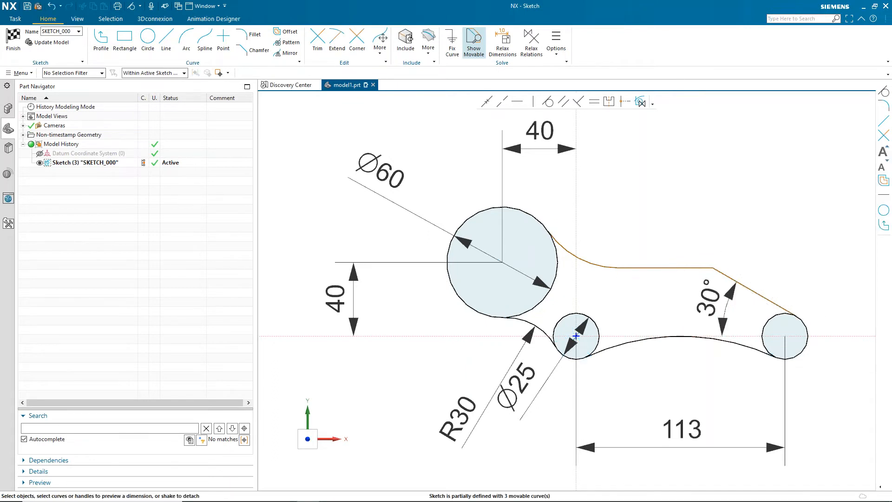
- Set the distance from the horizontal axis to the horizontal line to 40 mm
click(824, 335)
click(677, 268)
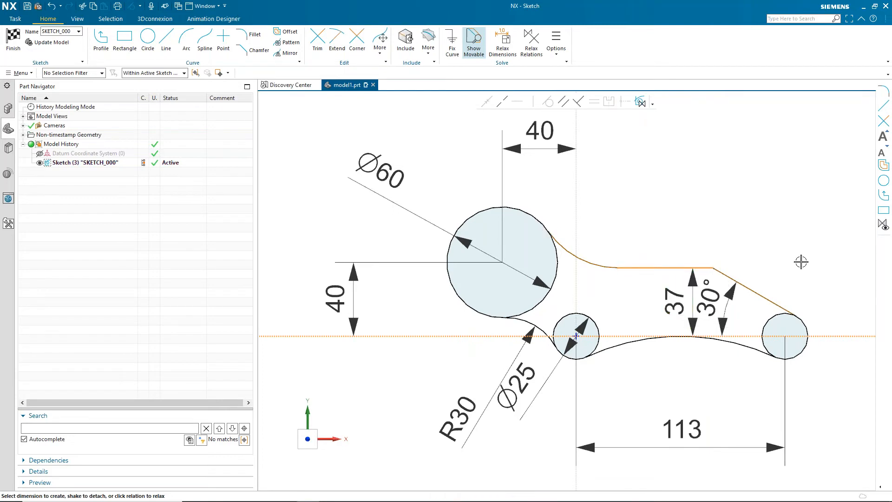
click(819, 215)
text(40)
key(Return)
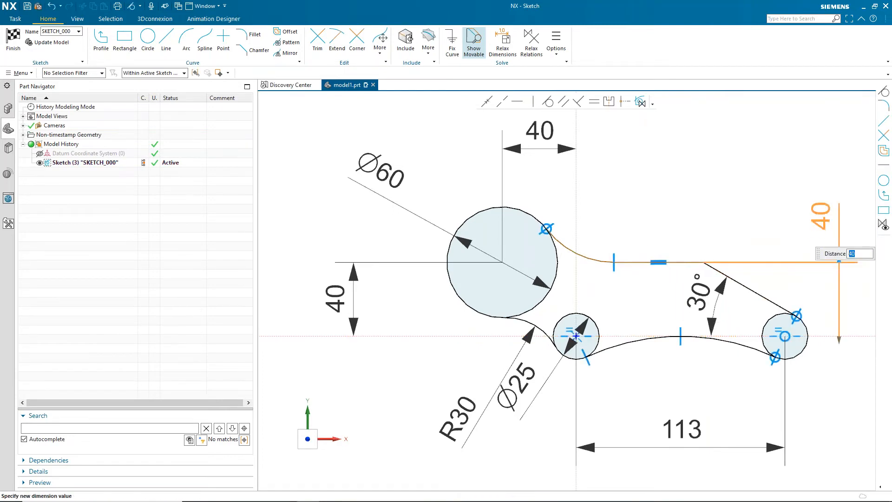
- Dimension the upper connecting arc's radius as 30 mm
middle_click(759, 201)
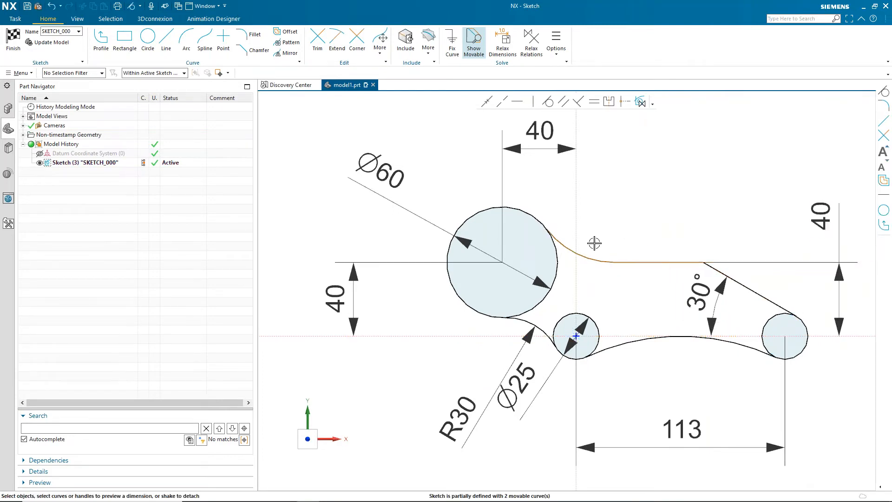
click(587, 256)
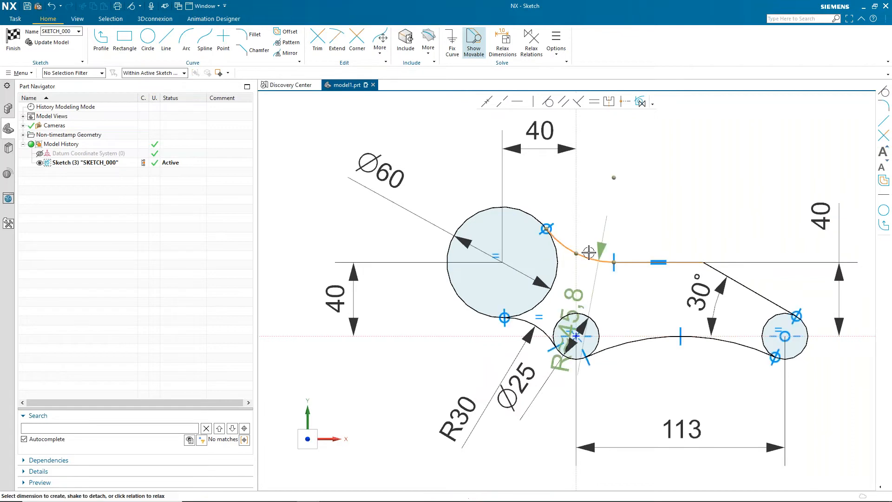
click(571, 294)
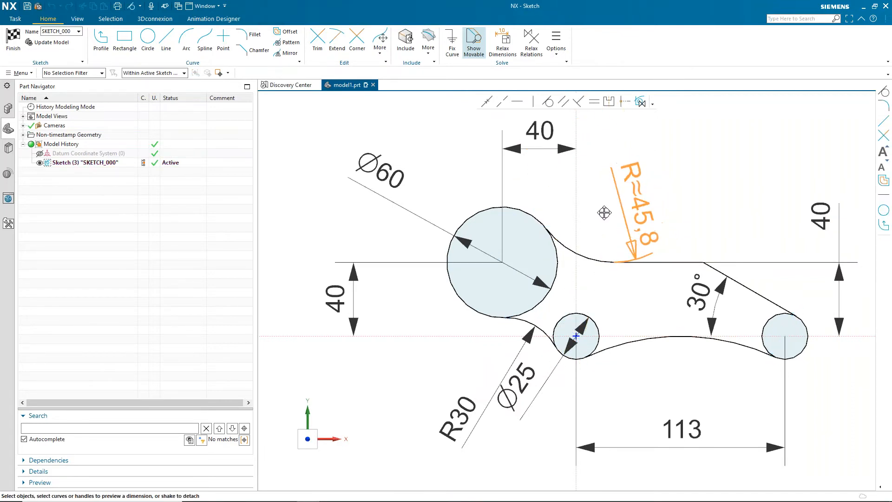
click(614, 168)
text(3)
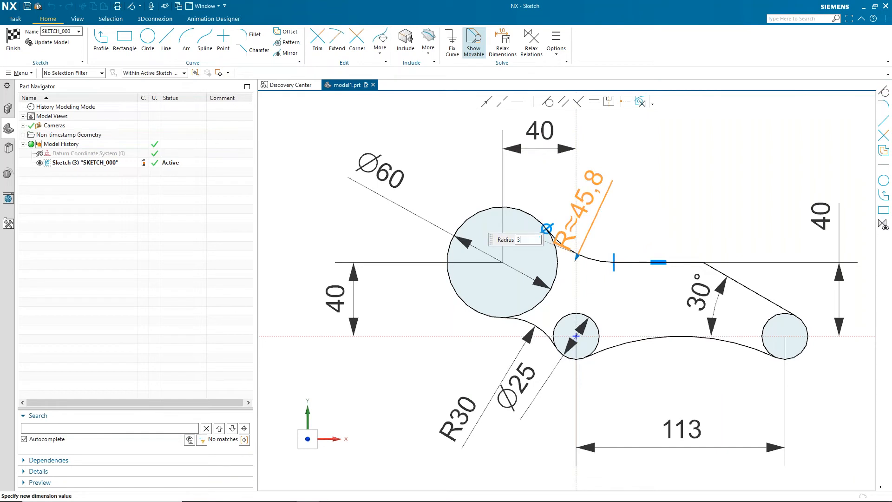
text(0)
key(Return)
middle_click(696, 155)
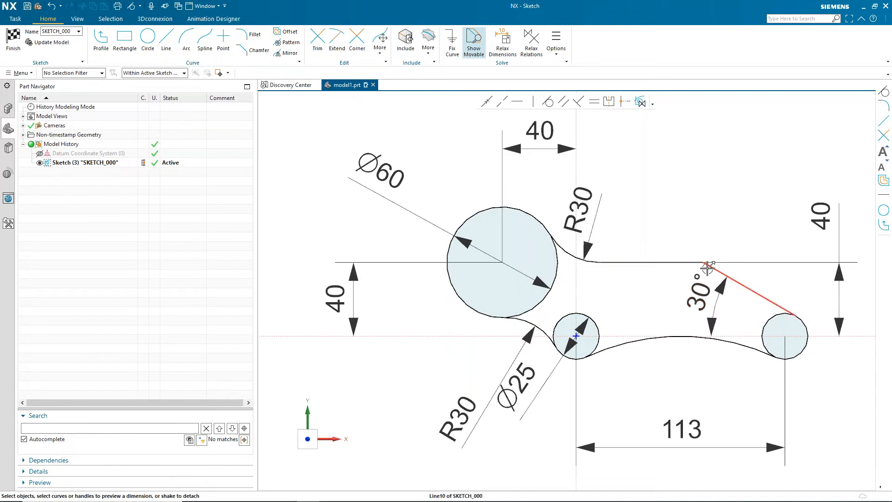
- Fillet the corner between the horizontal line and the slanted line with a 30 mm radius, repositioning its dimension
click(251, 40)
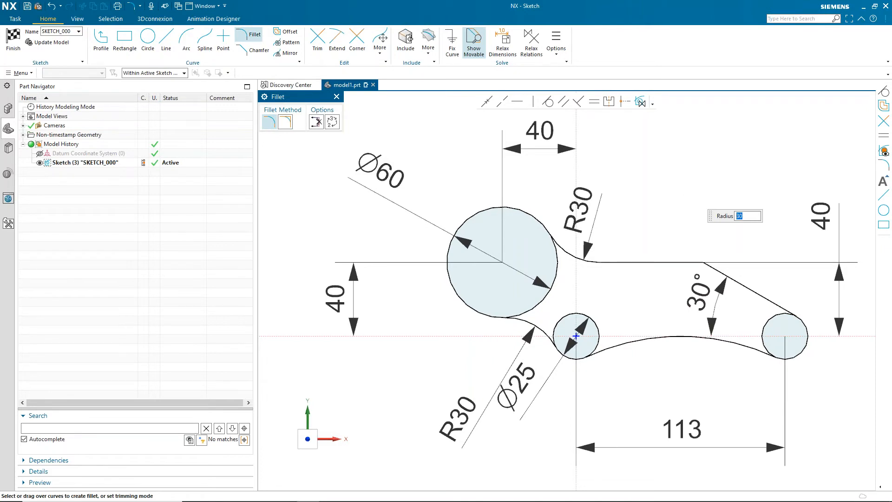
mouse_move(682, 243)
mouse_down()
mouse_move(707, 264)
mouse_move(737, 263)
mouse_move(722, 246)
mouse_up()
drag(693, 294, 697, 307)
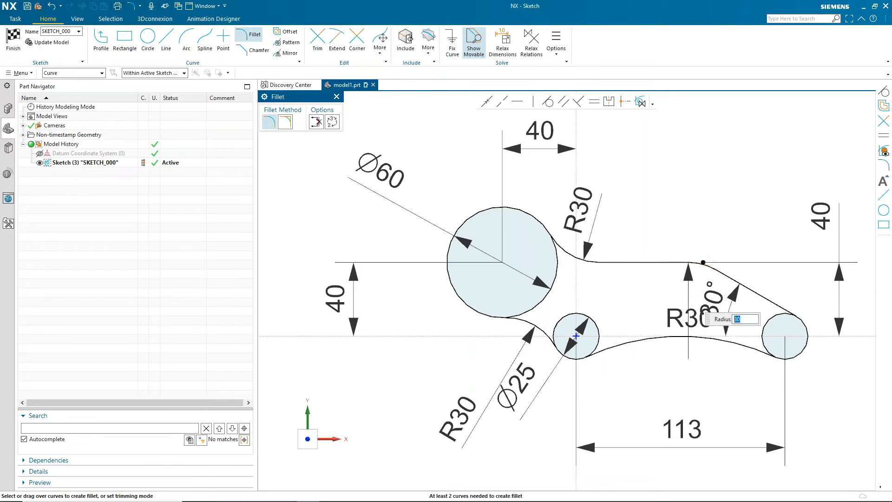
key(Escape)
mouse_move(688, 317)
mouse_down()
mouse_move(722, 199)
mouse_move(713, 198)
mouse_up()
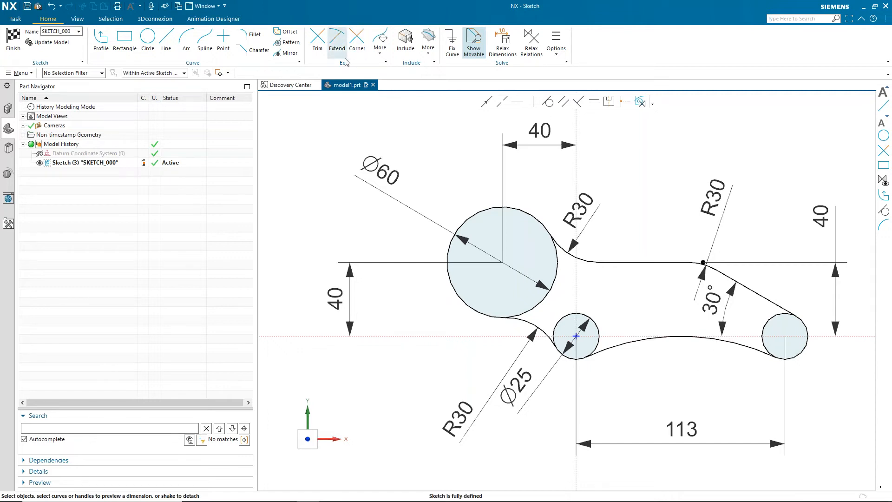
- Offset the lower-left connecting arc inward by 10 mm
click(295, 36)
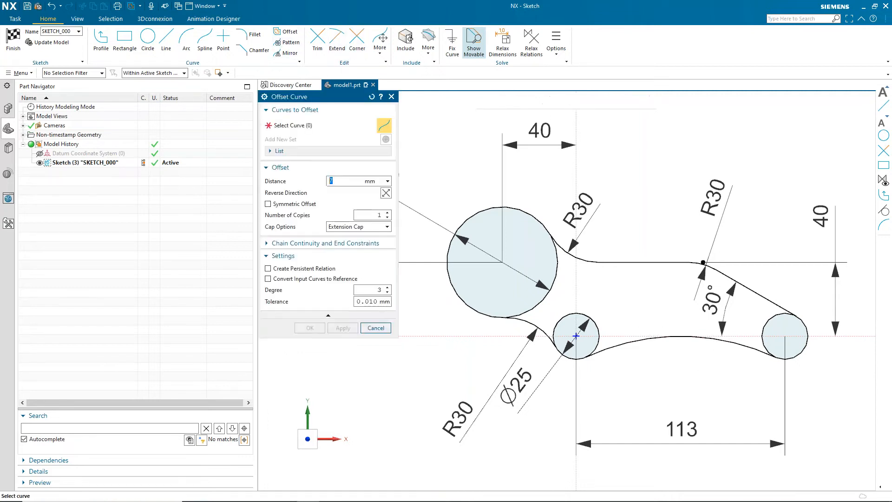
click(283, 255)
click(528, 319)
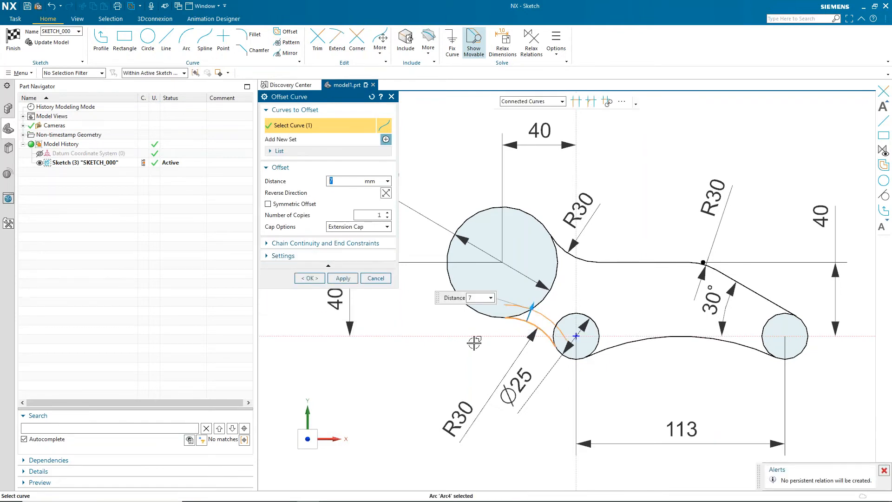
text(10)
key(Return)
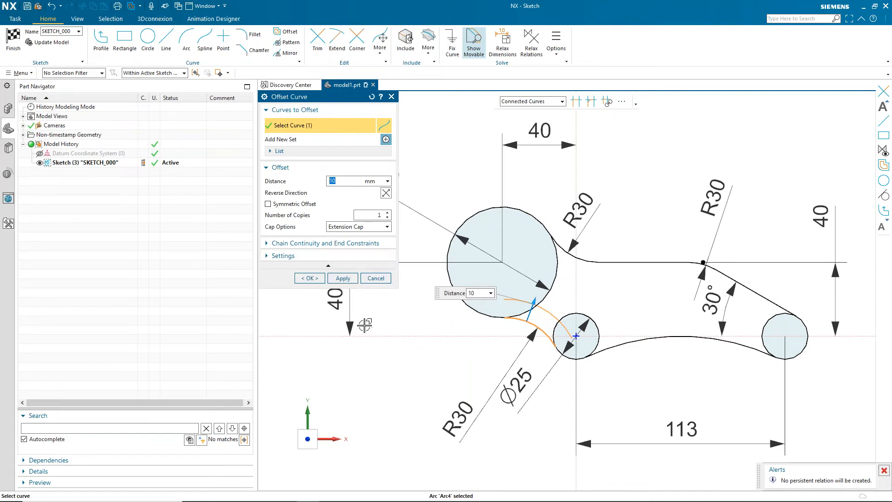
click(343, 278)
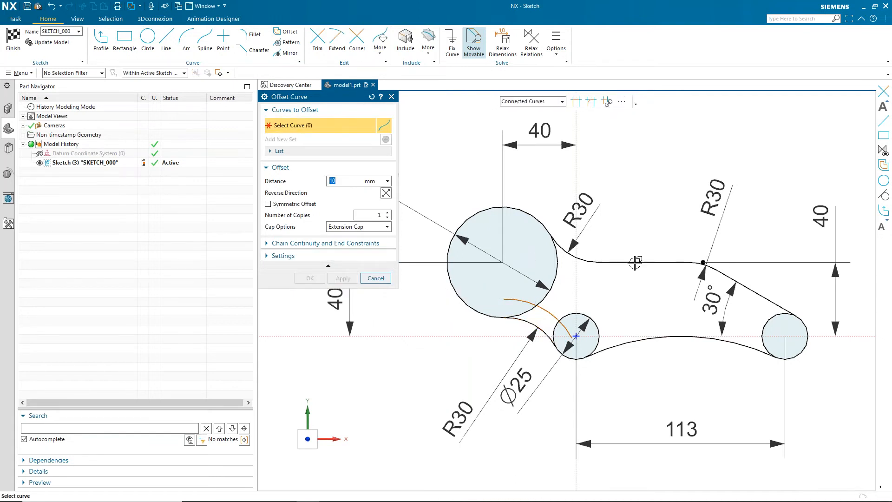
- Offset the lower connecting arc inward by 5 mm
click(639, 335)
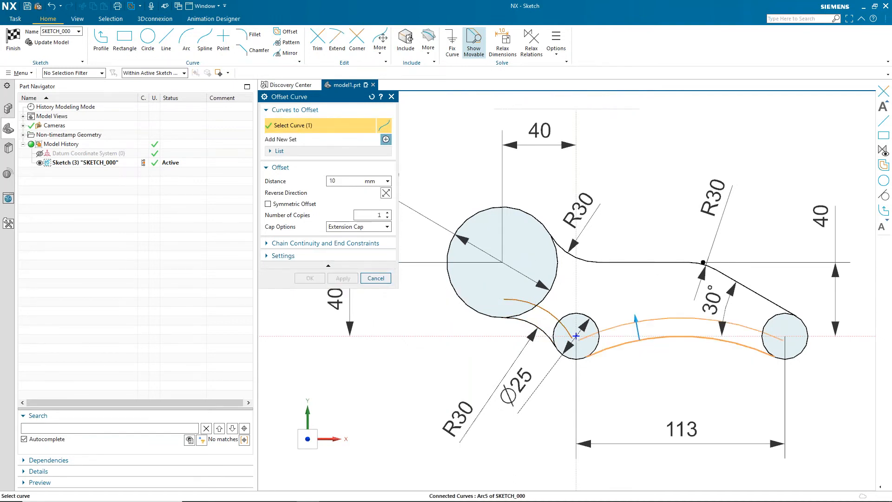
text(5)
key(Return)
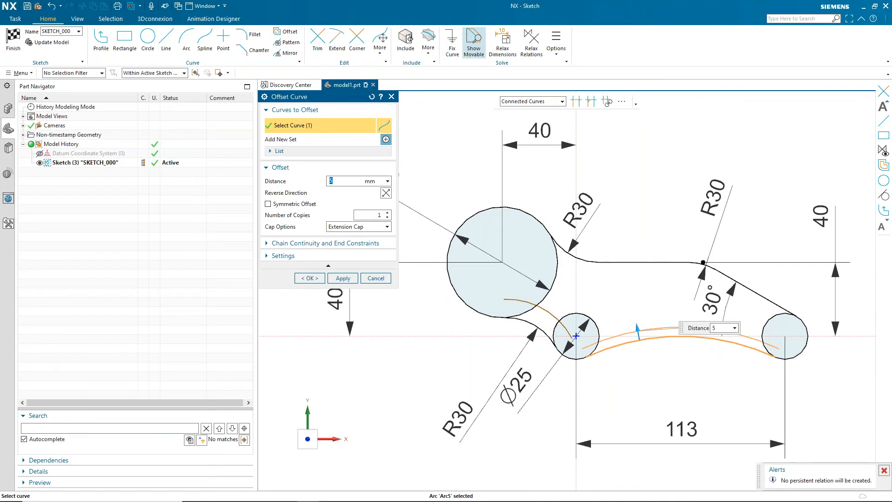
click(343, 278)
- Offset the upper chain of arc, horizontal line and slanted line inward by 7 mm
click(581, 258)
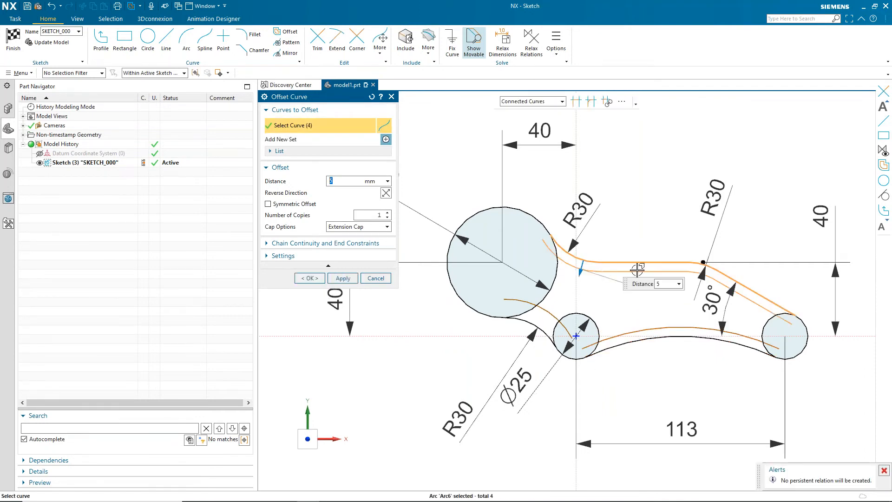
text(7)
key(Return)
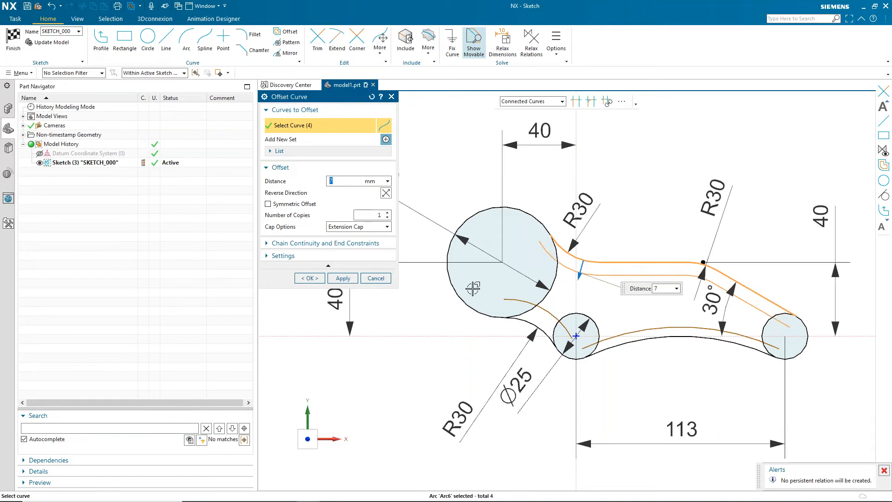
click(309, 278)
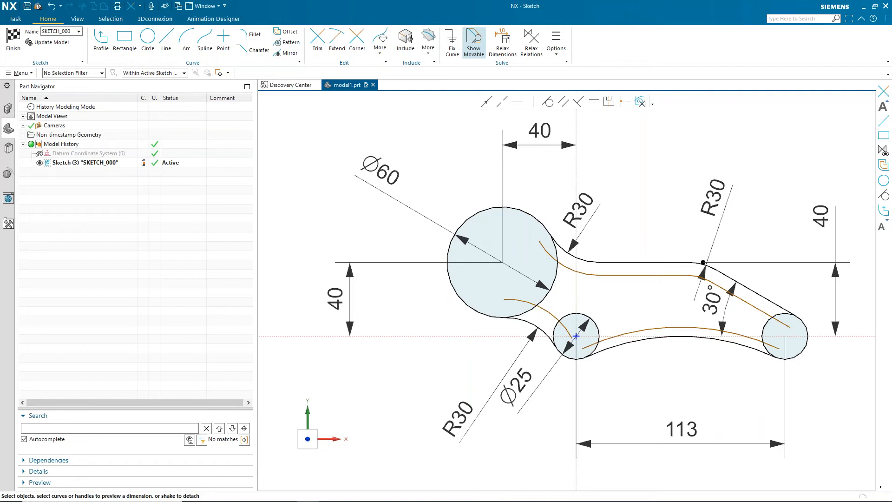
- Trim the overlapping ends of the offset curves near the large and small circles with Trim
key(t)
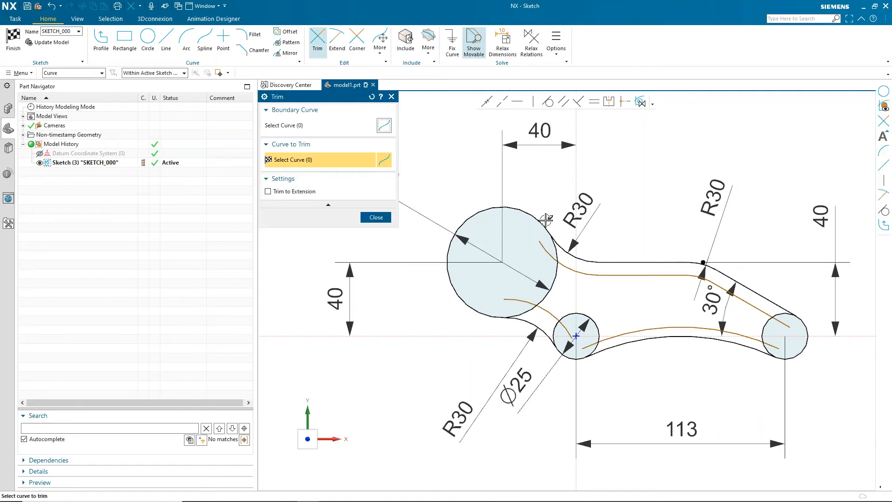
scroll(546, 224, up, 2)
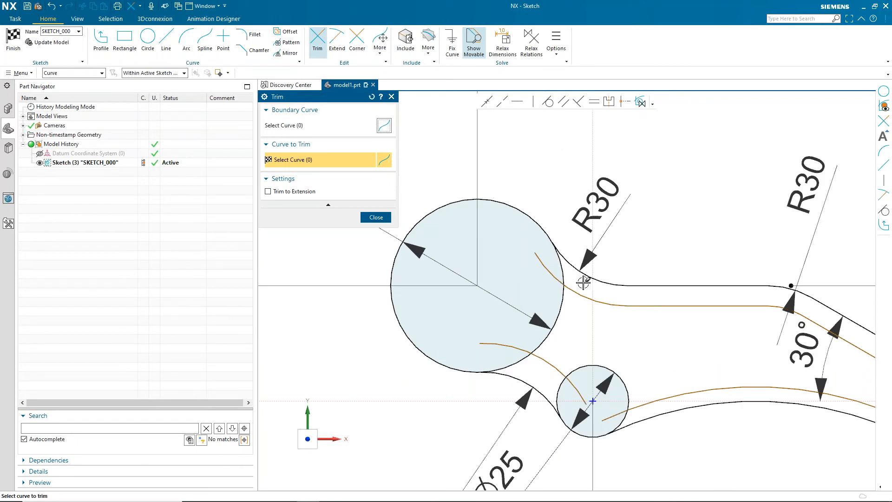
scroll(580, 278, up, 1)
click(574, 269)
drag(574, 269, 528, 350)
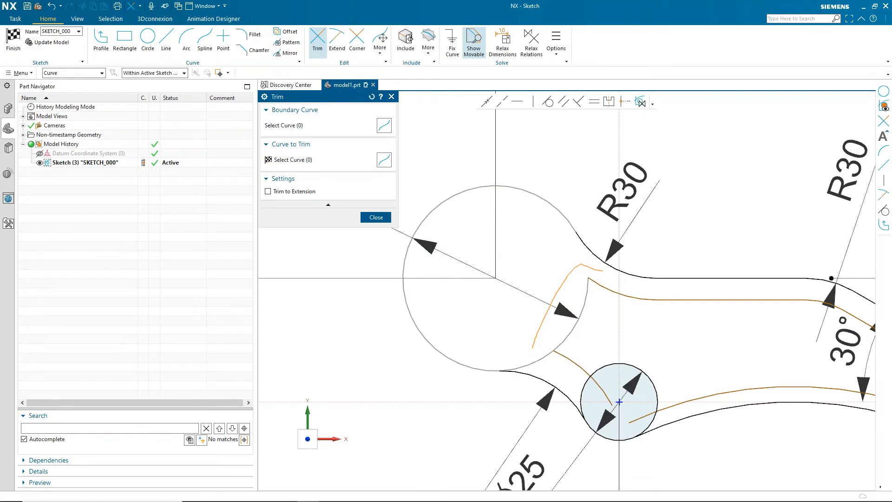
scroll(528, 349, up, 2)
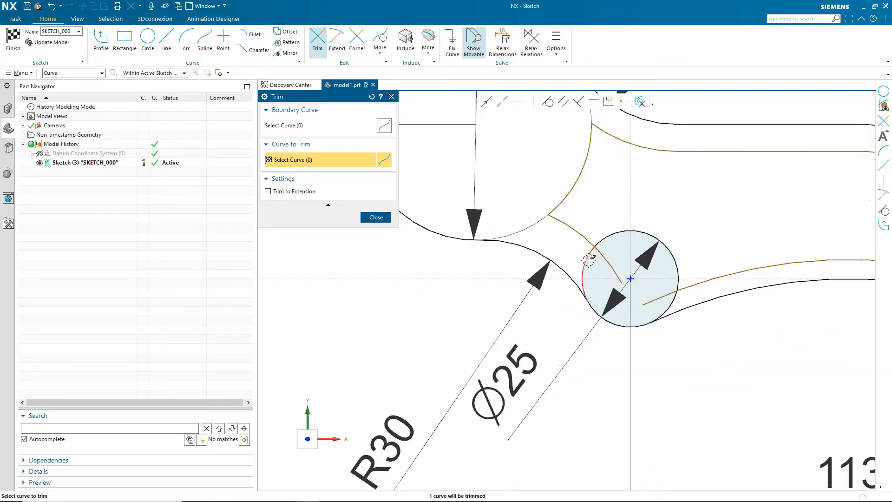
drag(576, 259, 615, 263)
drag(676, 281, 677, 295)
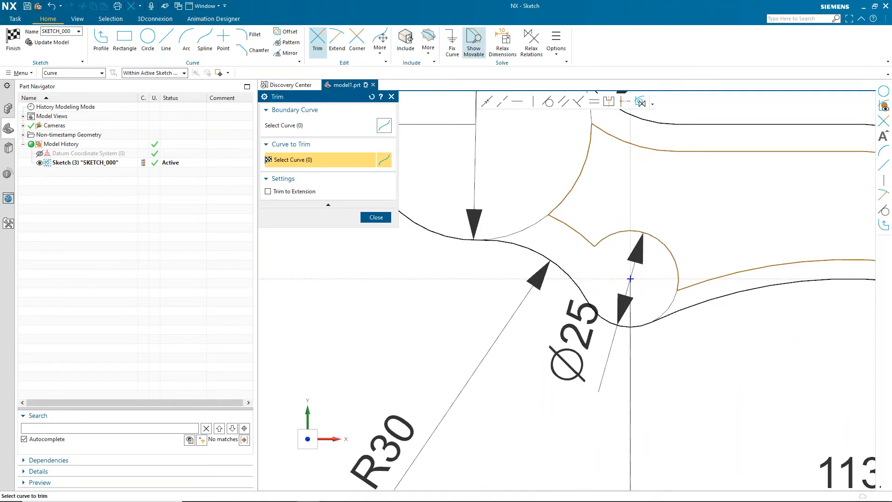
- Trim the offset curves' ends near the right circle to close the inner pocket outline
scroll(599, 330, down, 2)
scroll(679, 335, up, 4)
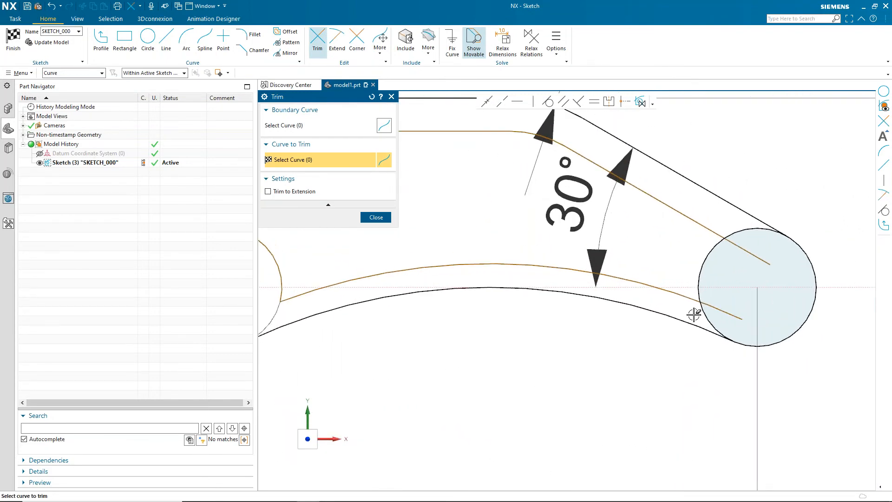
drag(744, 275, 731, 222)
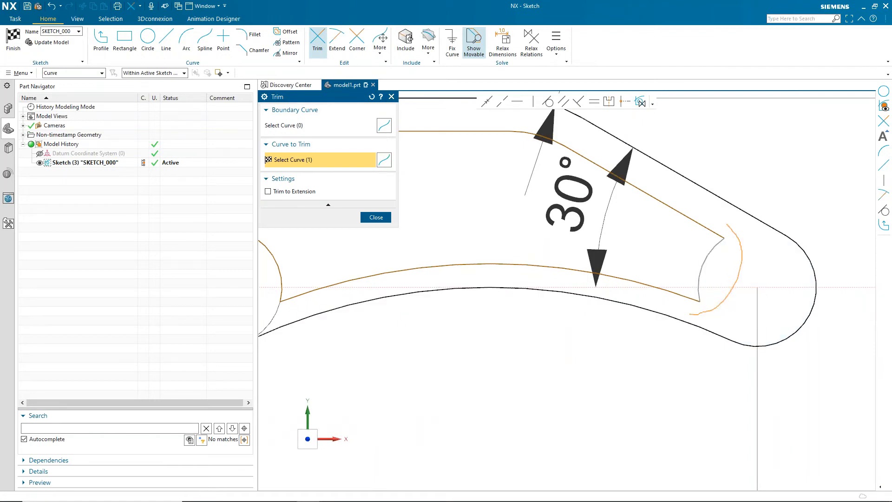
scroll(699, 223, down, 1)
scroll(608, 255, down, 3)
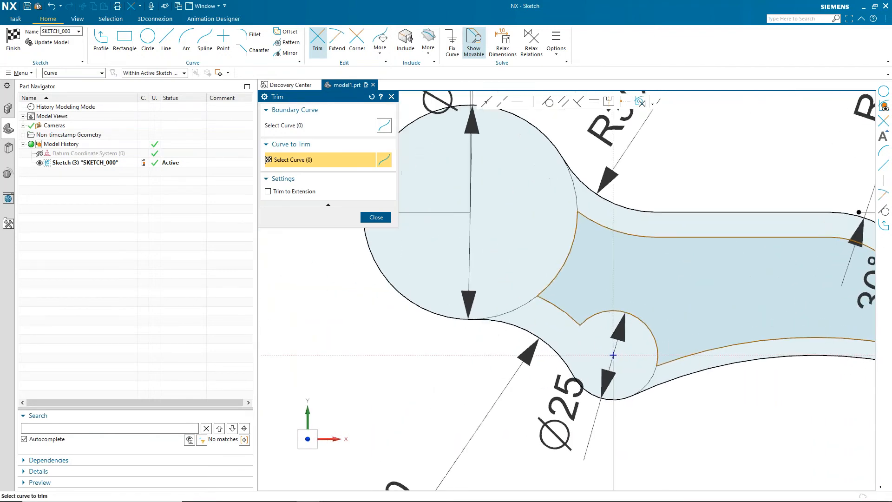
key(Escape)
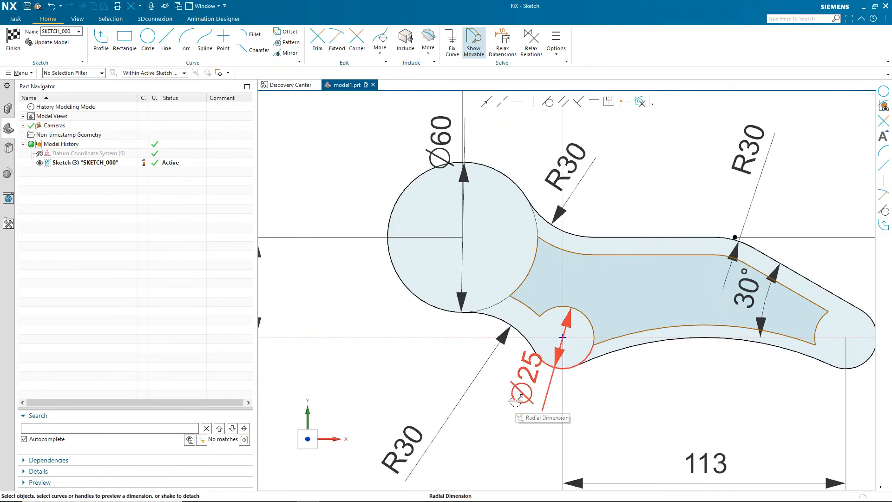
- Move the Ø25 and Ø60 dimension labels aside and dimension the radius of the pocket's lower-left arc
drag(517, 396, 488, 447)
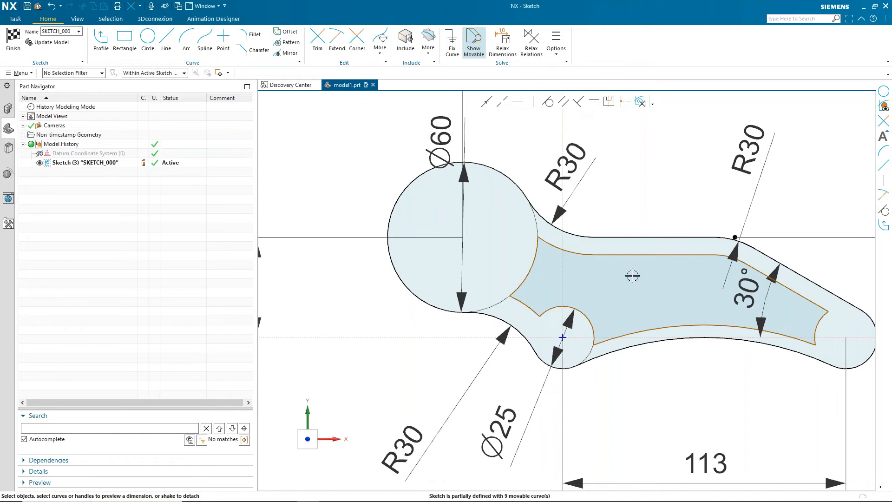
drag(416, 145, 374, 139)
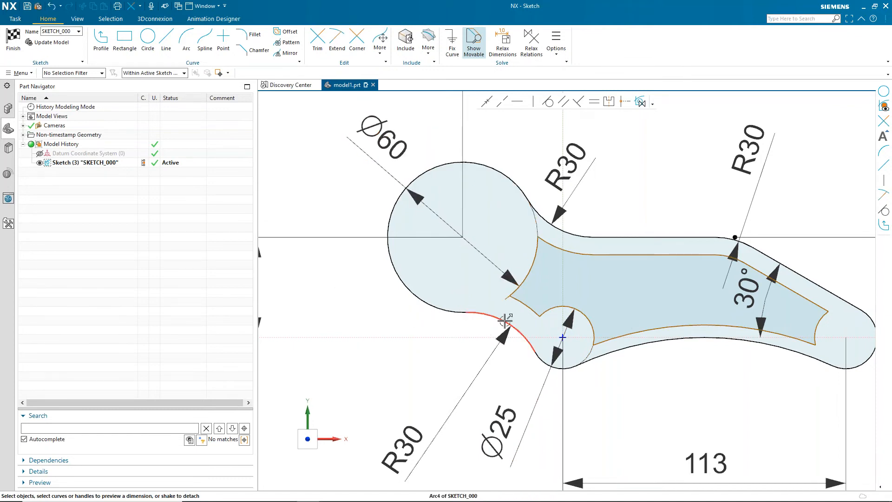
click(526, 305)
mouse_move(517, 316)
mouse_down()
mouse_move(474, 327)
mouse_move(451, 354)
mouse_move(511, 316)
mouse_move(502, 311)
mouse_up()
click(407, 383)
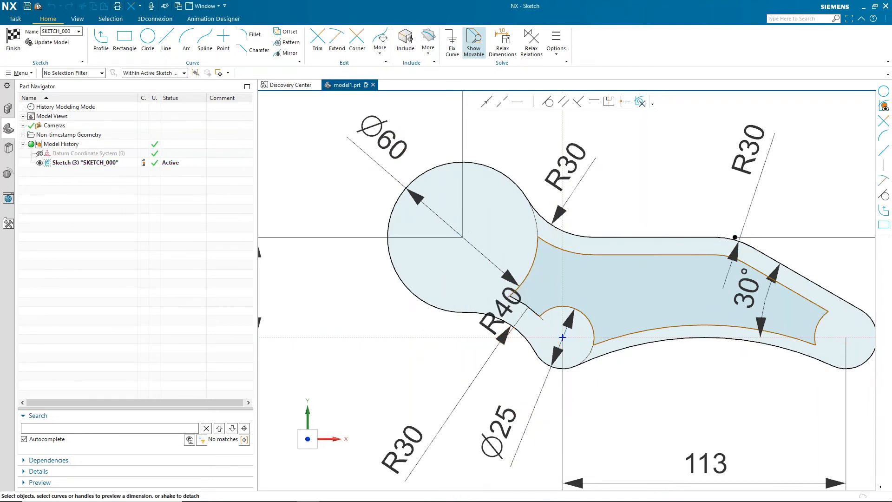
- Dimension the distance between the lower outer arc and the pocket's lower edge
click(679, 340)
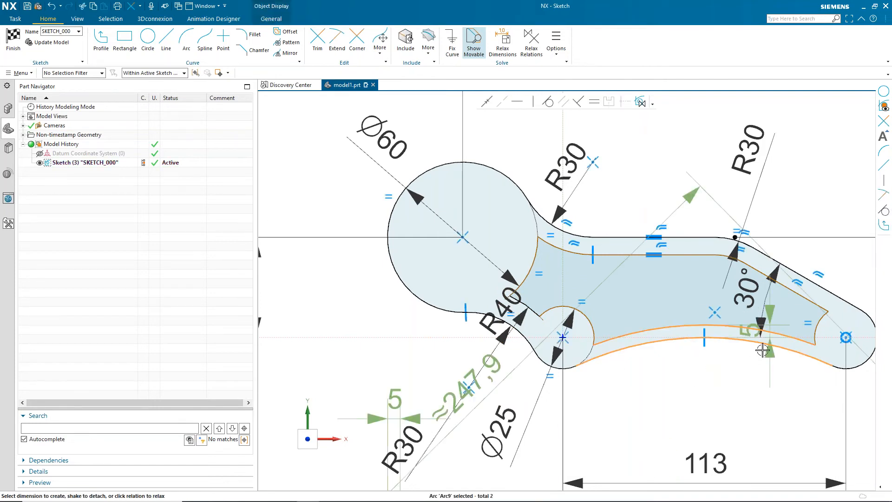
click(749, 330)
drag(750, 332, 657, 314)
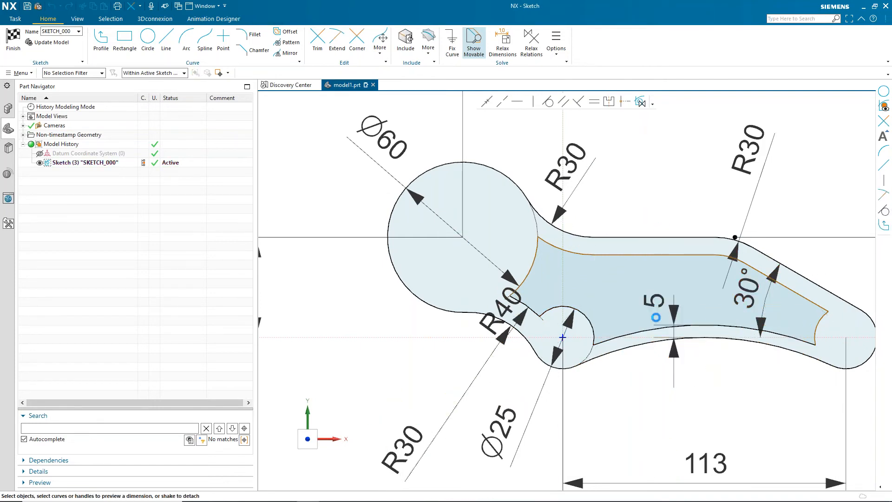
click(652, 356)
- Dimension the distance between the upper horizontal line and the pocket's top edge
click(633, 255)
click(636, 238)
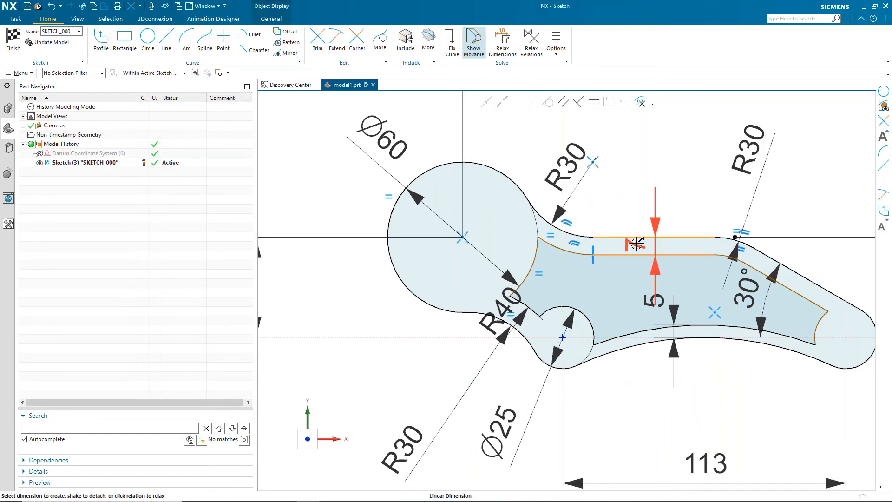
click(647, 182)
click(418, 379)
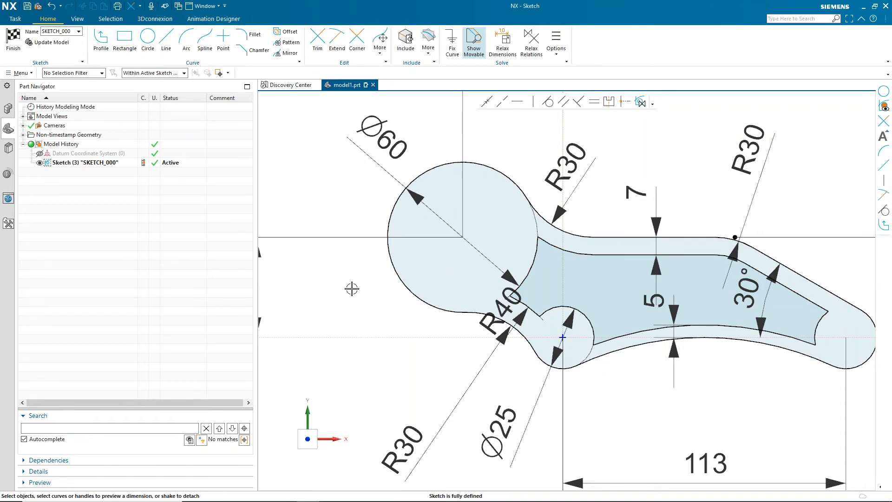
- Reposition the vertical 40 and horizontal 40 dimensions so they sit clear of the profile
scroll(352, 288, down, 1)
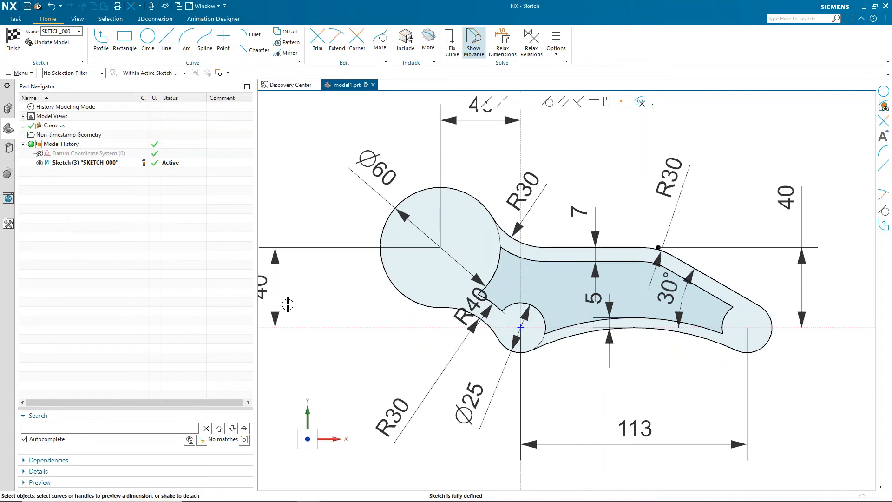
drag(263, 288, 321, 299)
drag(471, 109, 468, 132)
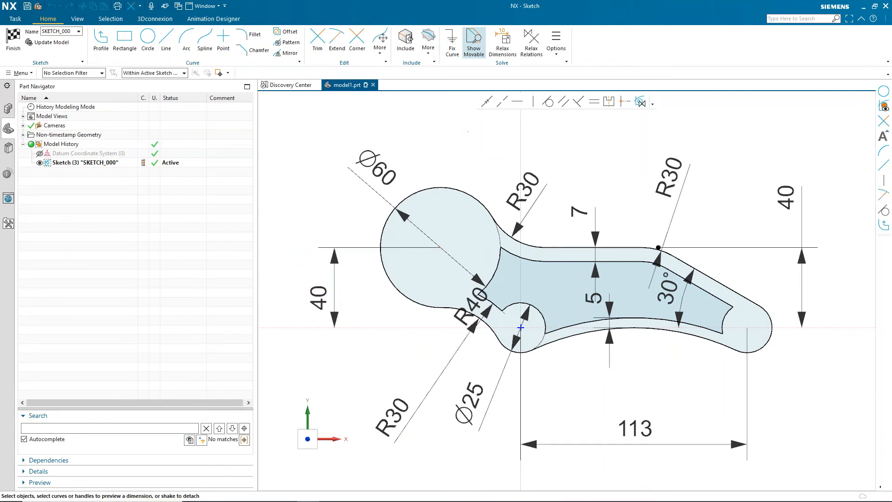
- Draw 6 mm circles at the centres of the pocket's lower-left arc and the right end arc
click(148, 40)
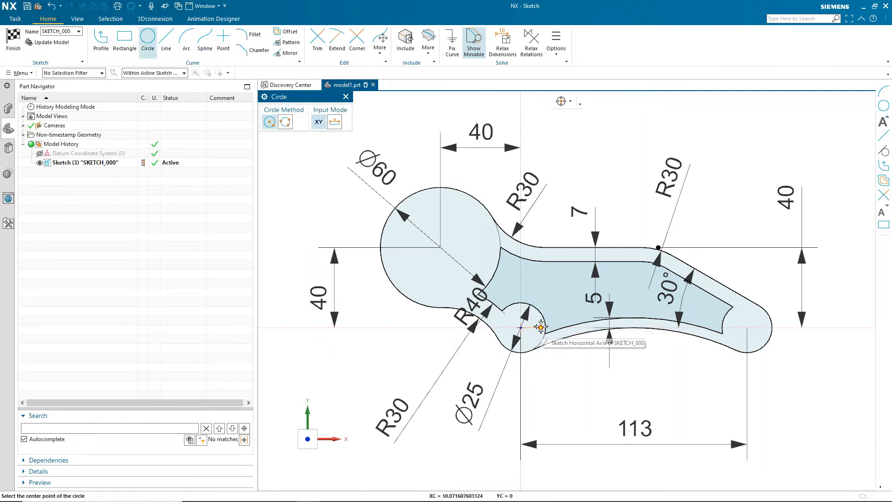
click(521, 328)
text(6)
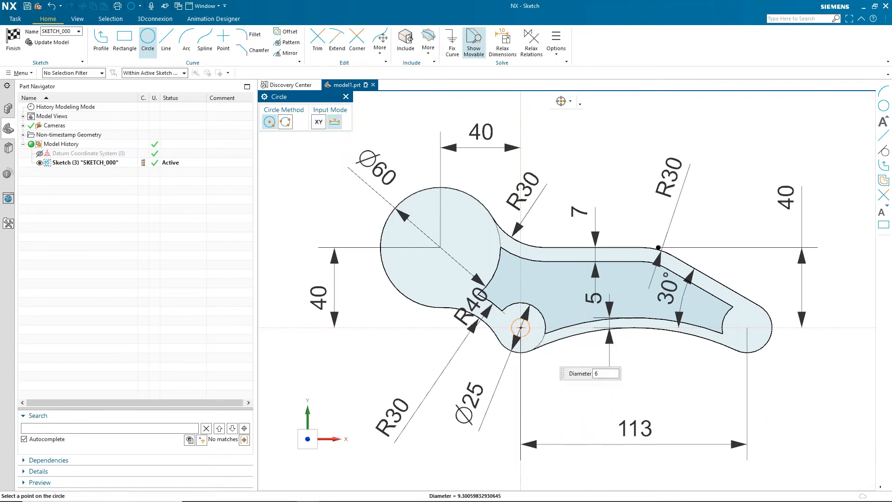
key(Return)
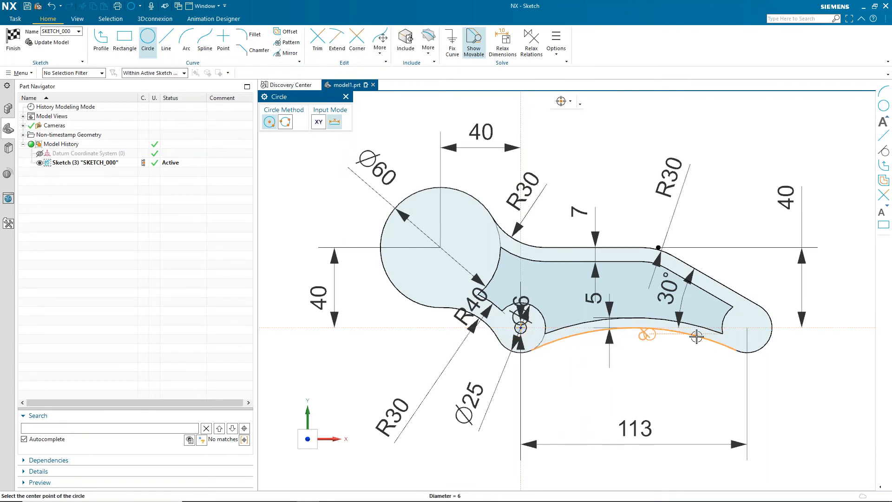
click(746, 327)
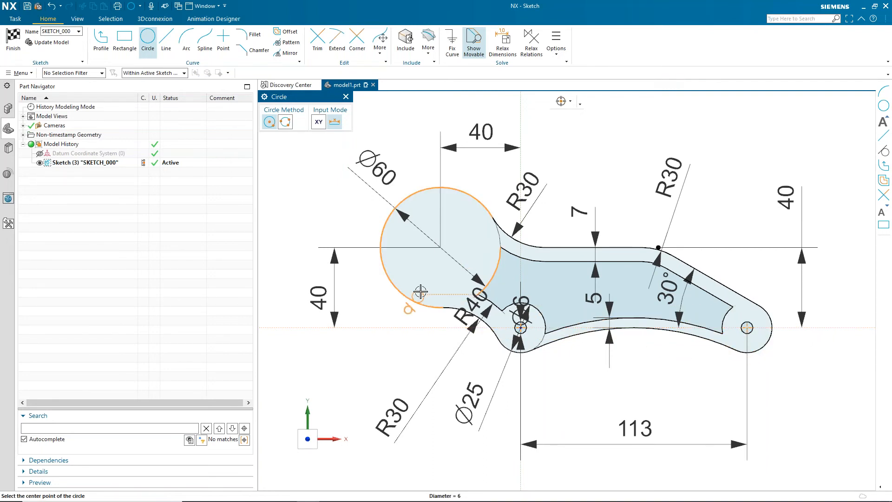
- Draw a Ø40 circle concentric with the Ø60 circle
click(441, 247)
text(40)
key(Return)
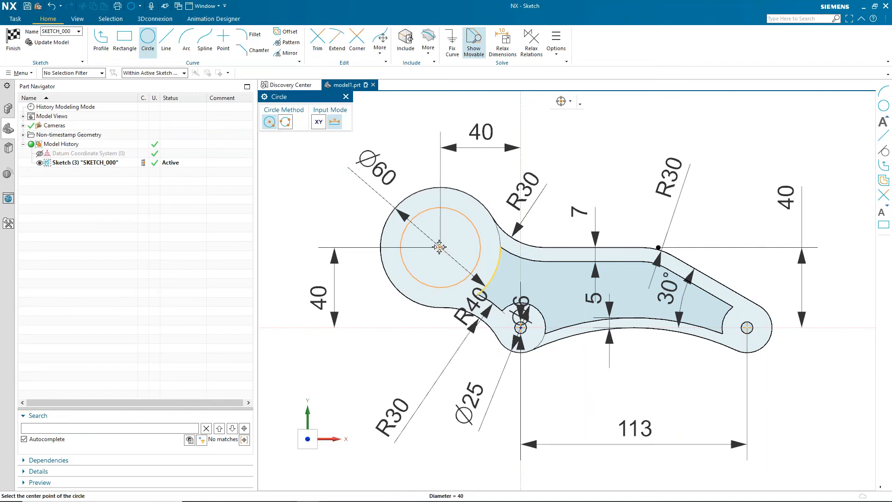
click(439, 247)
key(Escape)
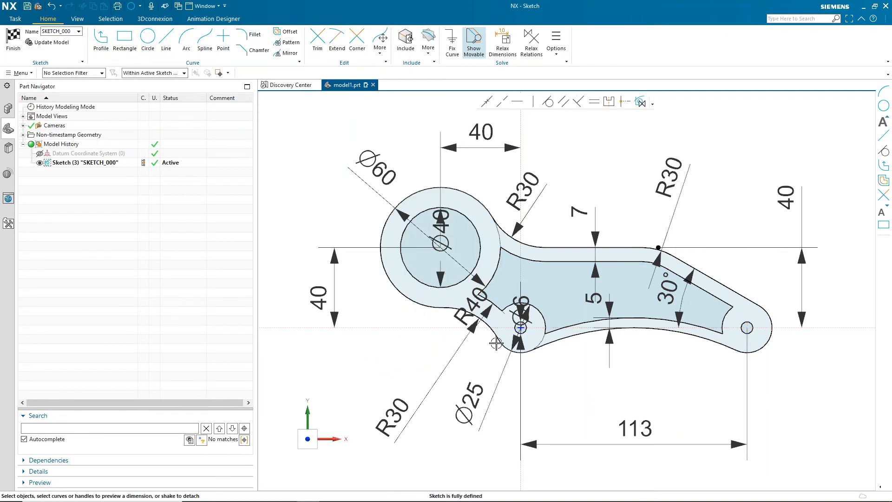
- Move the lower-left circle's diameter label aside and set that diameter to 16 mm
drag(522, 305, 488, 460)
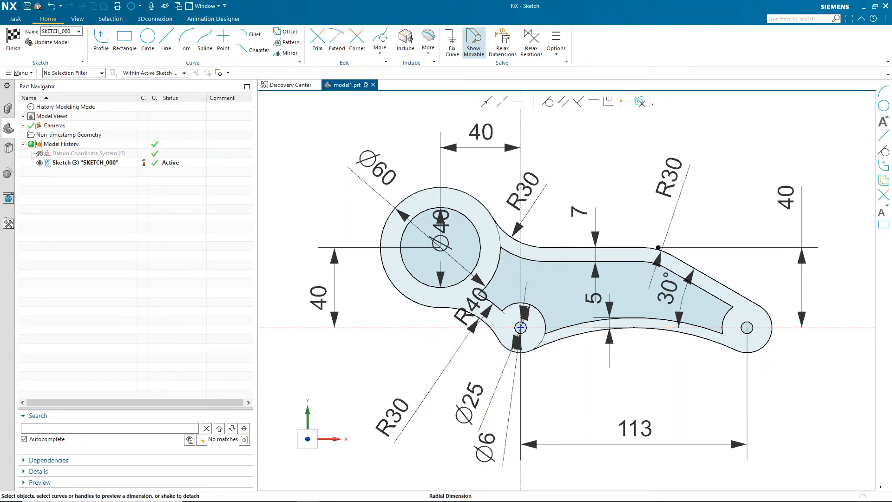
double_click(520, 336)
text(1)
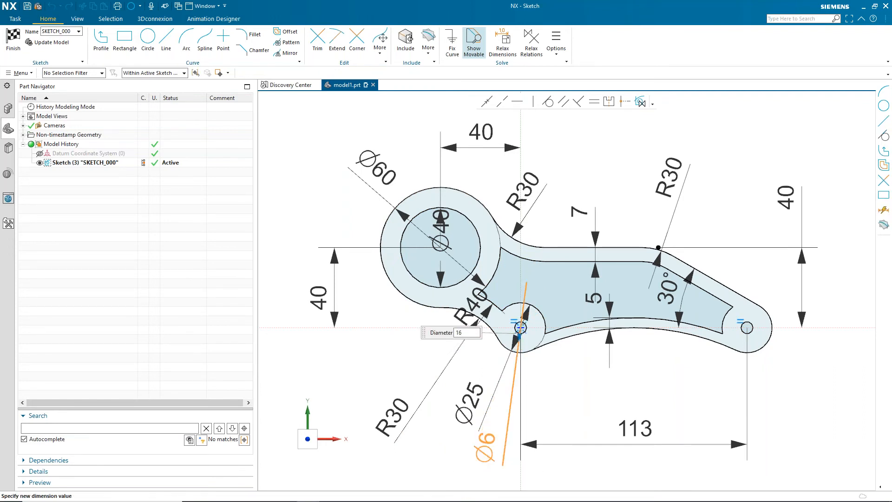
text(6)
key(Return)
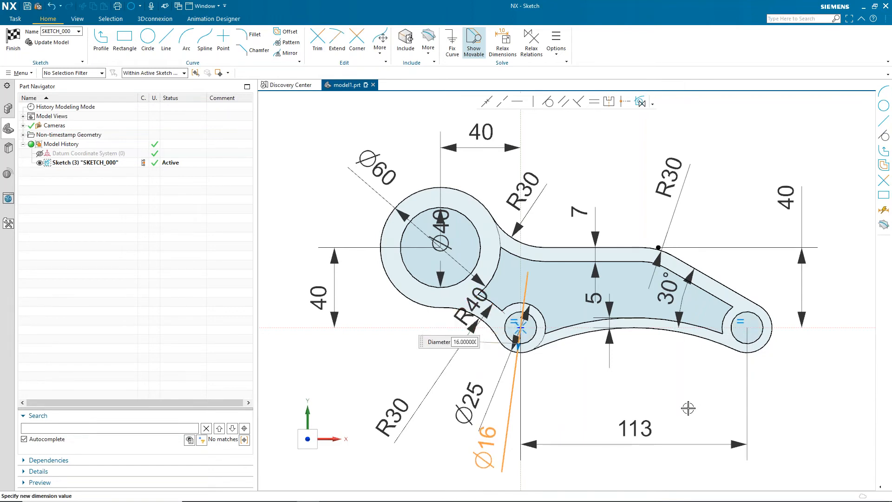
key(Escape)
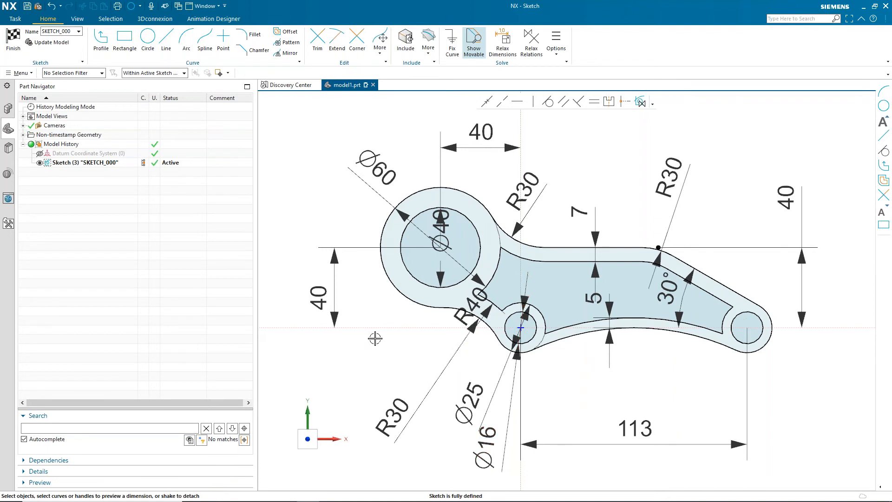
- Replace the right vertical 40 dimension with a new 40 distance from the horizontal axis to the upper edge
mouse_move(447, 499)
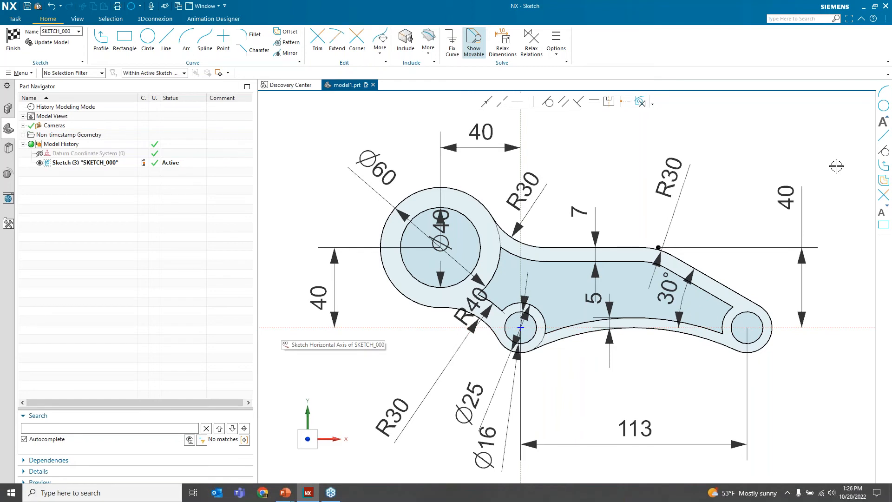
click(790, 199)
click(859, 185)
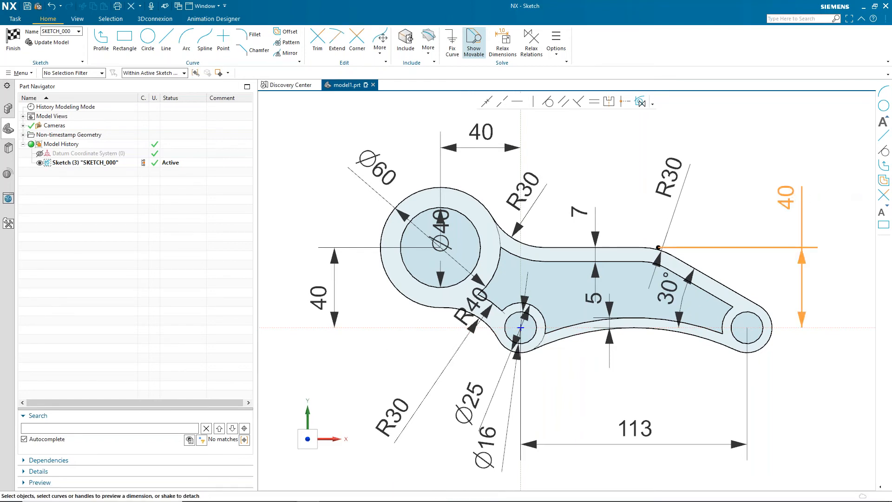
click(832, 328)
click(621, 247)
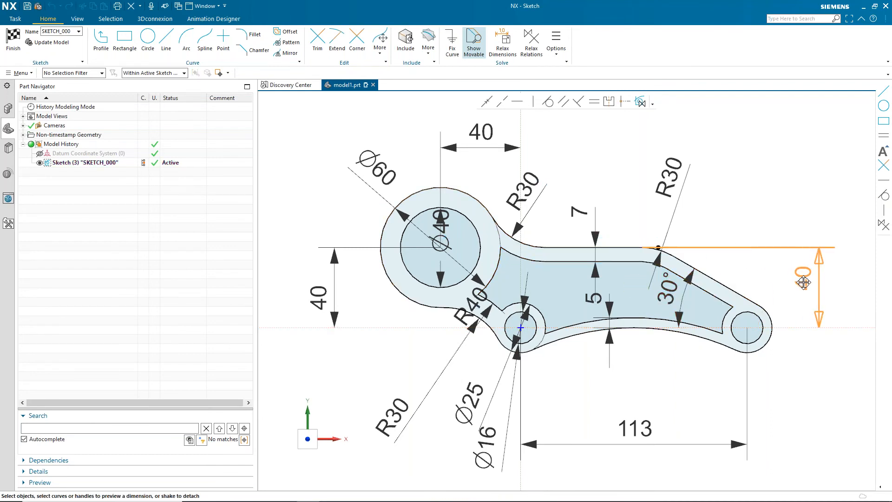
click(809, 285)
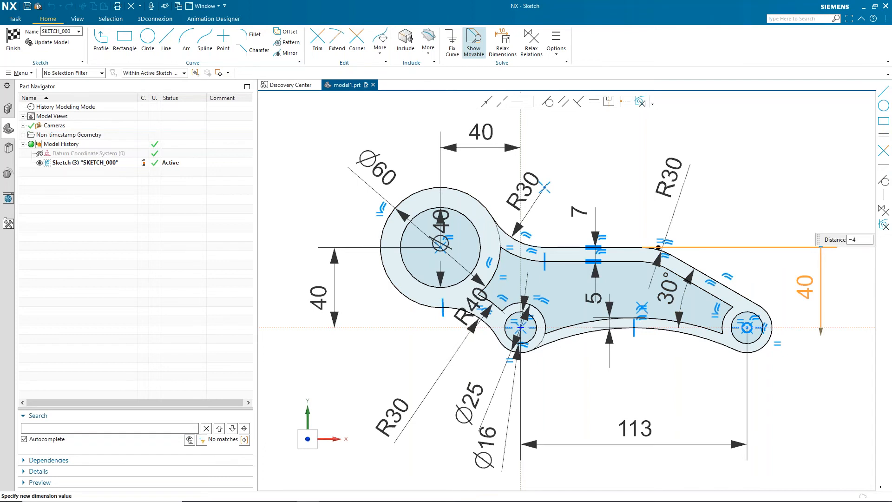
key(Return)
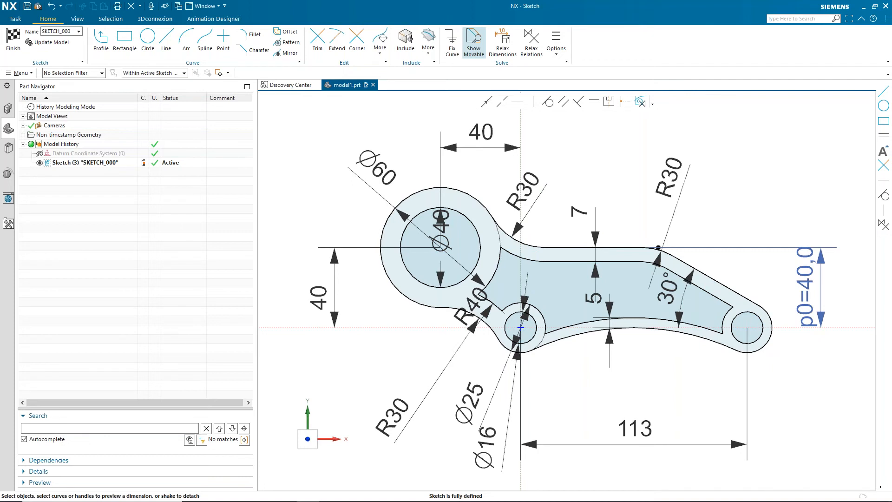
key(Escape)
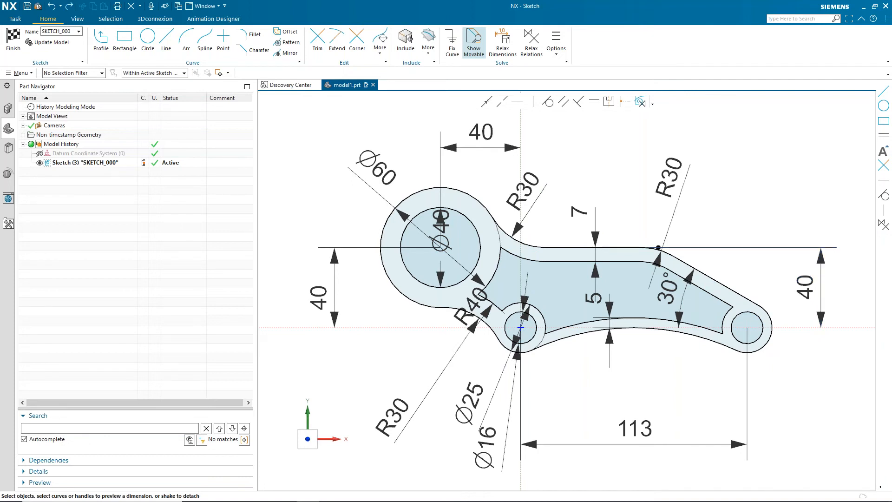
double_click(333, 294)
drag(329, 230, 326, 267)
key(Escape)
- Try setting the top horizontal 40 dimension to 42, then undo the changes
double_click(491, 145)
mouse_move(440, 147)
mouse_down()
mouse_move(396, 147)
mouse_move(436, 147)
mouse_up()
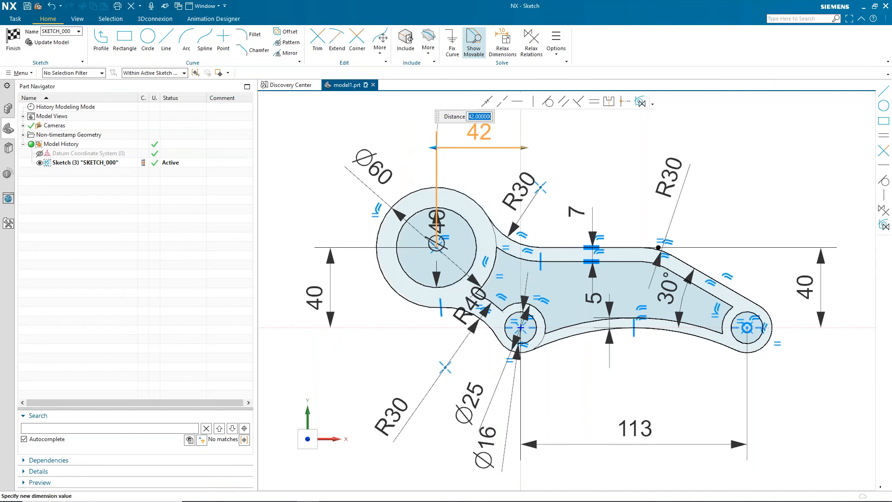
key(Return)
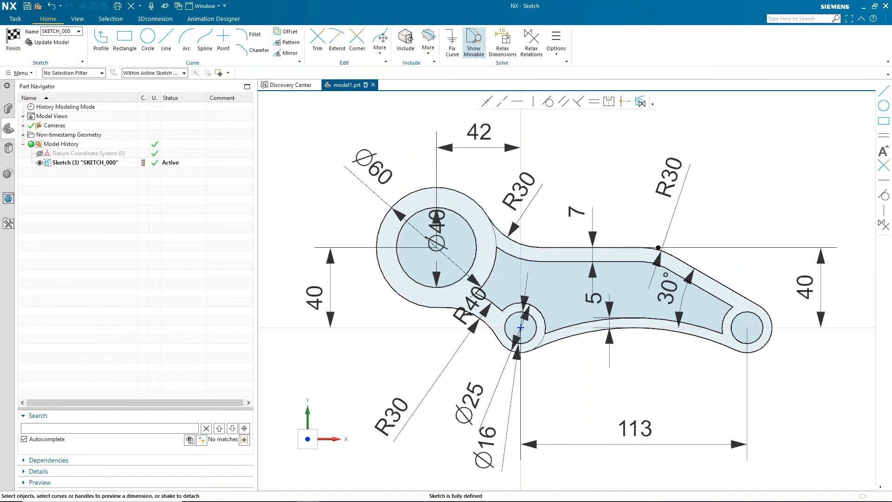
key(ctrl+z)
mouse_move(822, 248)
mouse_down()
mouse_move(820, 223)
mouse_move(820, 240)
mouse_up()
key(ctrl+z)
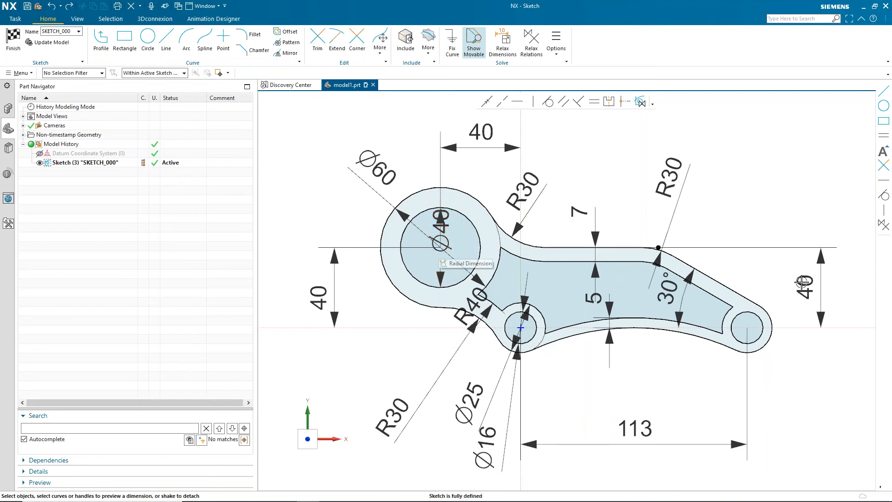
- Shift the left 40 dimension label and delete the right vertical 40 dimension
drag(320, 297, 320, 287)
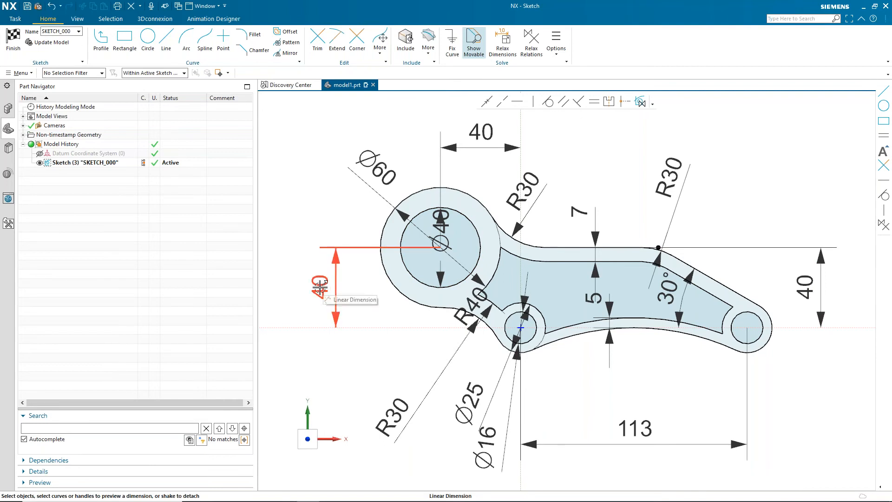
click(821, 288)
key(Delete)
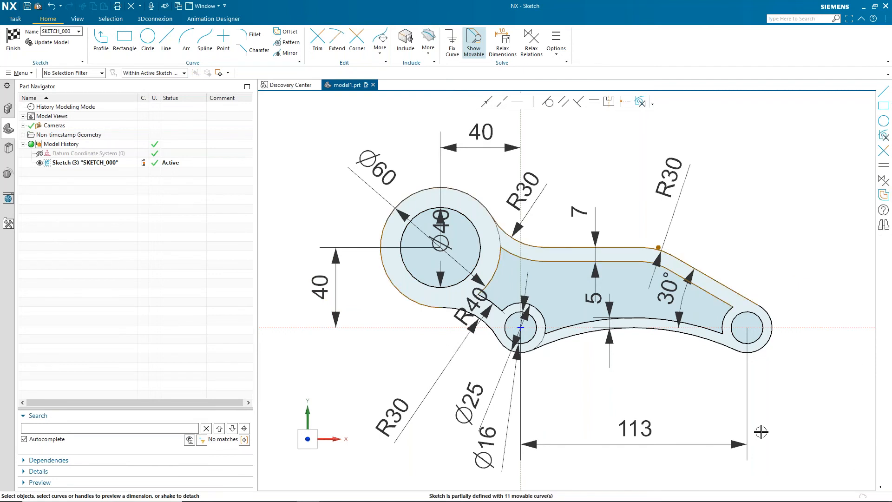
- Draw a line from the upper edge's left end to the Ø40 circle's centre and convert it to reference
click(169, 39)
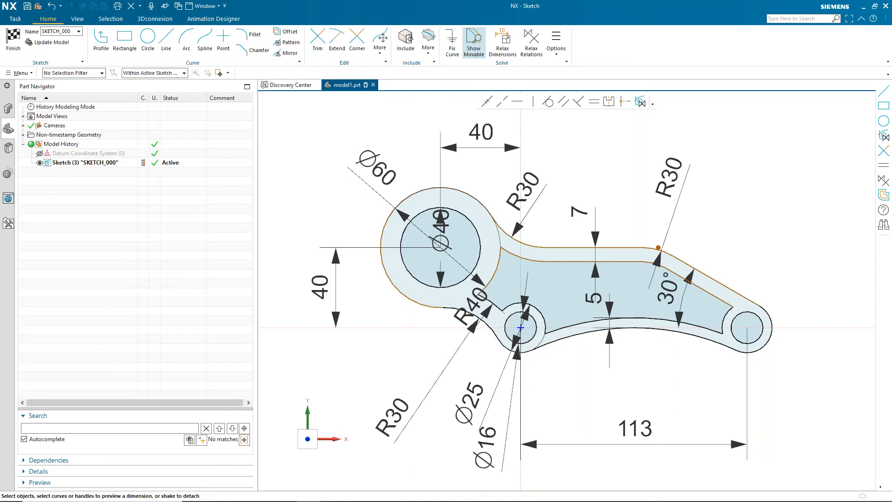
click(545, 249)
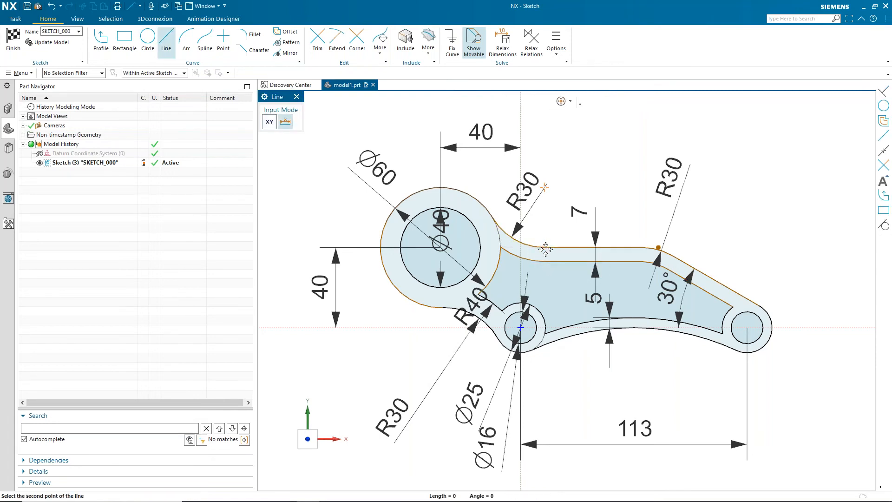
click(441, 246)
key(Escape)
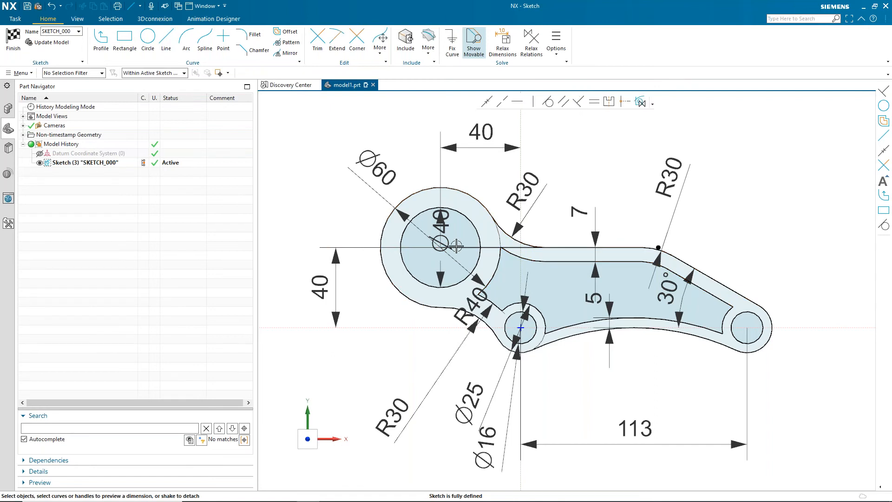
right_click(460, 247)
click(470, 239)
- Convert the left vertical and top horizontal 40 dimensions into expressions
scroll(328, 227, up, 5)
scroll(331, 193, down, 3)
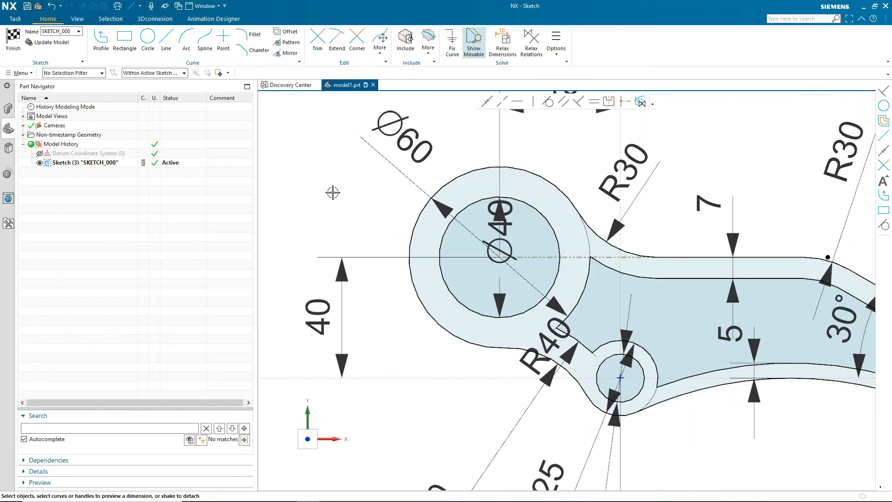
scroll(333, 190, down, 2)
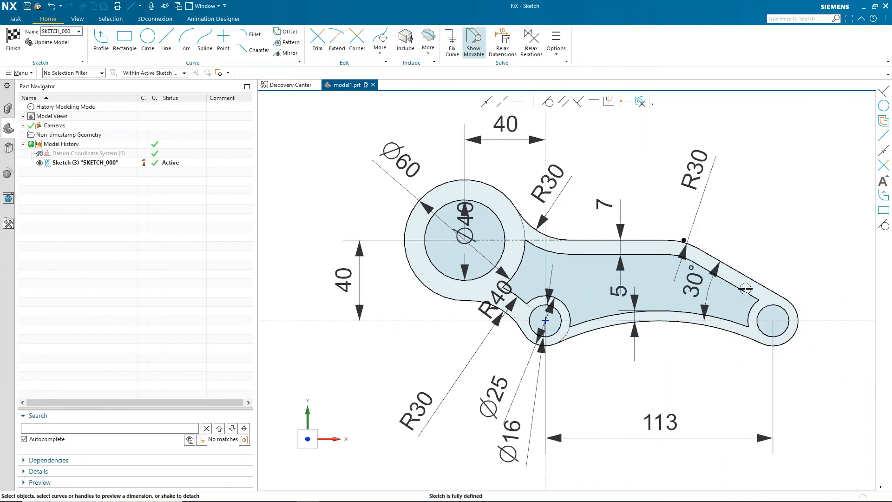
right_click(344, 281)
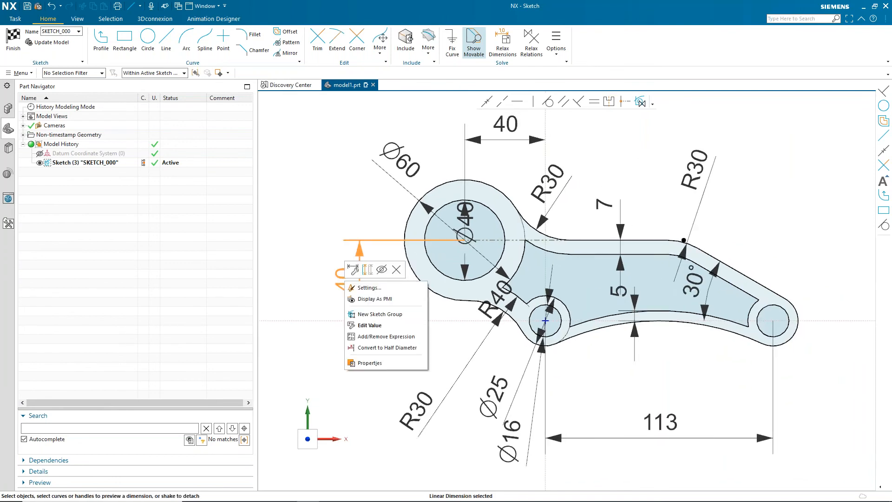
click(382, 338)
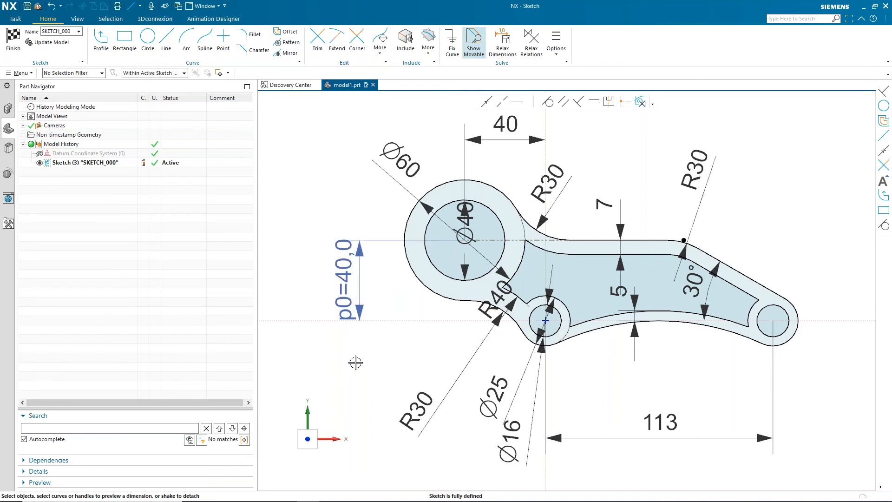
right_click(510, 140)
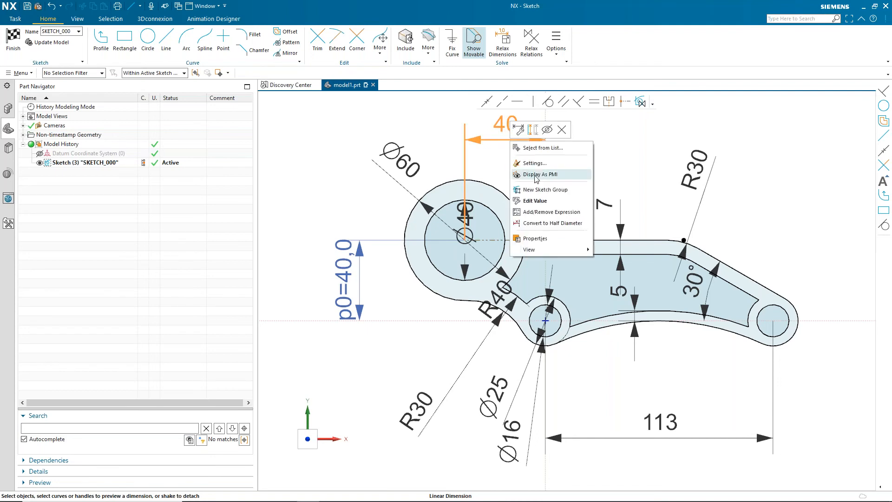
click(549, 213)
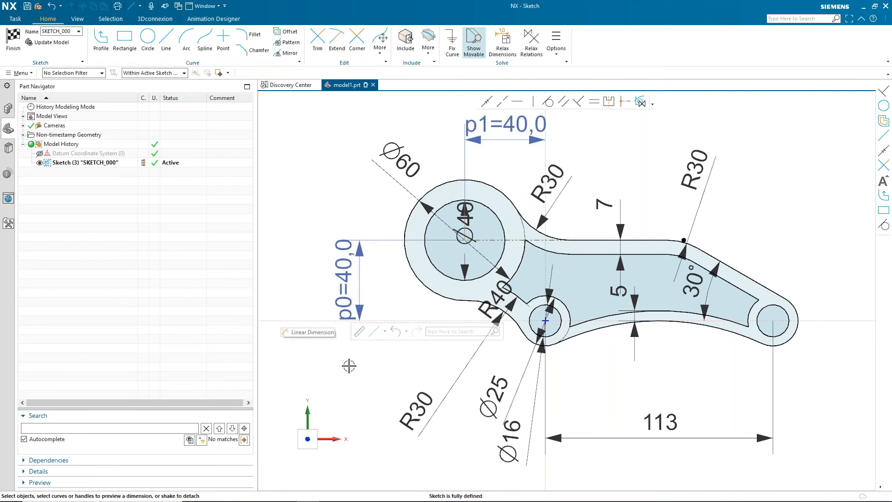
- Finish the sketch and open the sketch's Details to review its expressions
click(13, 50)
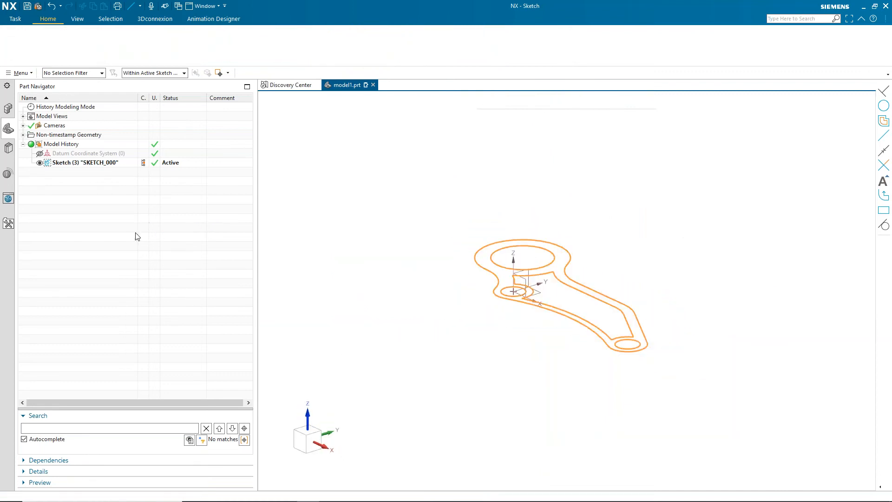
click(71, 156)
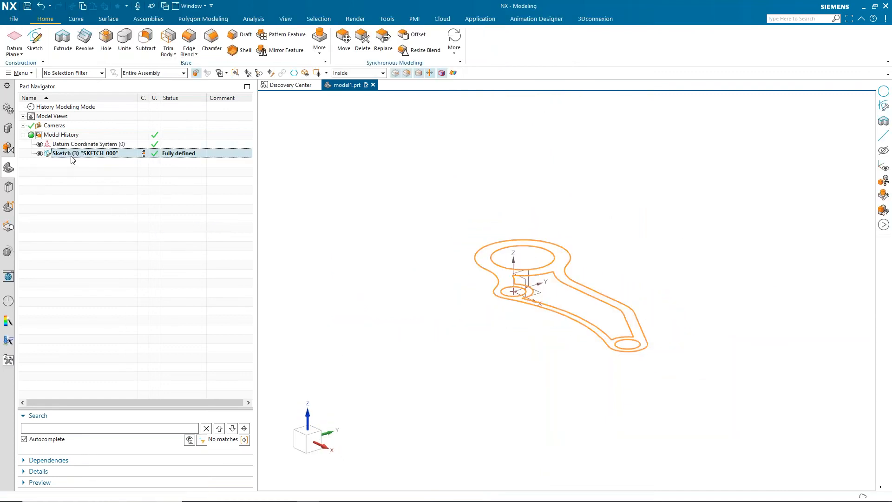
click(51, 470)
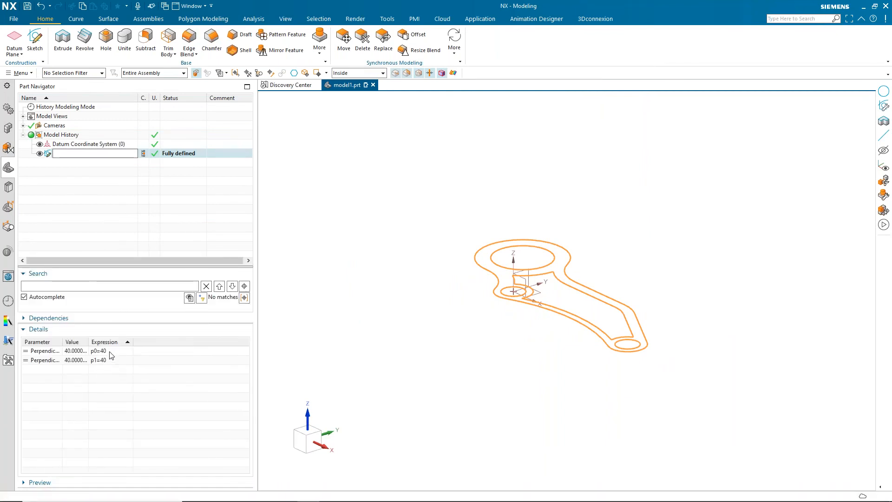
key(Escape)
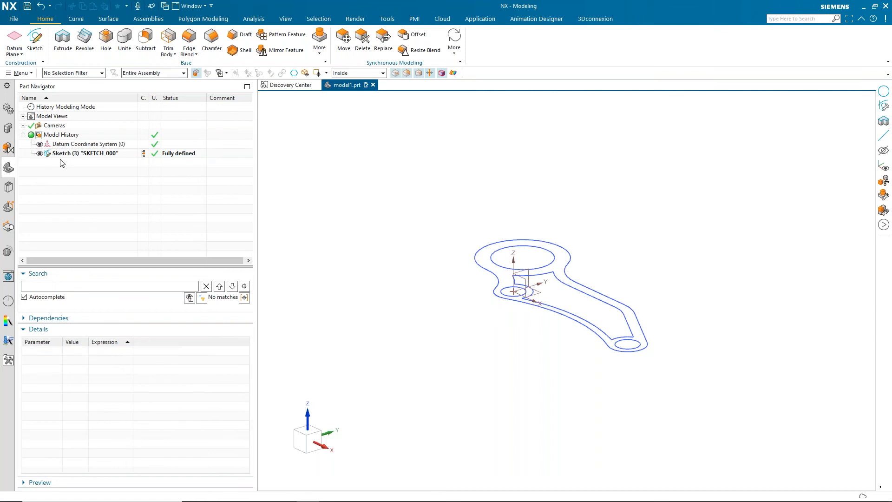
- Try setting the p0 expression to 35 in the sketch's Details, then undo that change
click(48, 153)
double_click(116, 355)
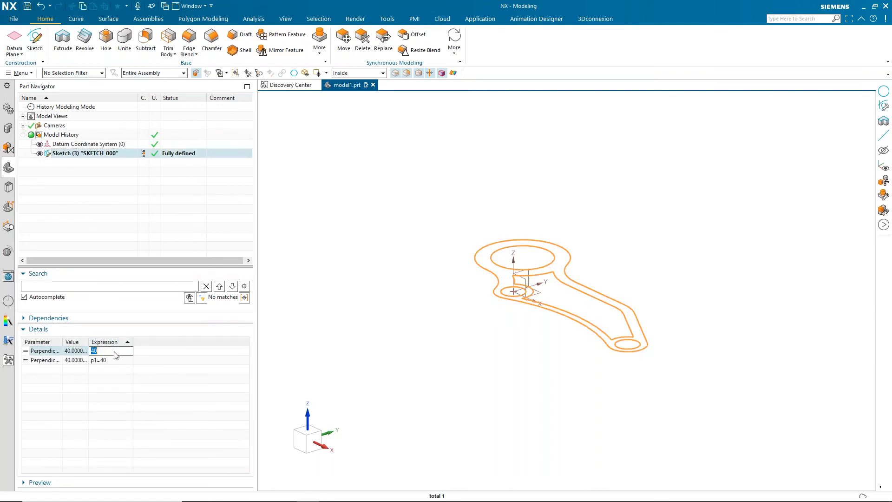
key(Return)
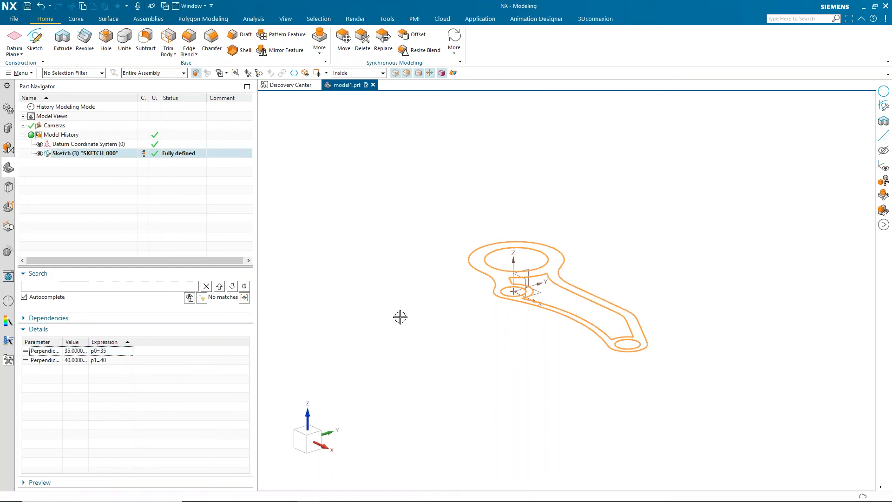
key(ctrl+z)
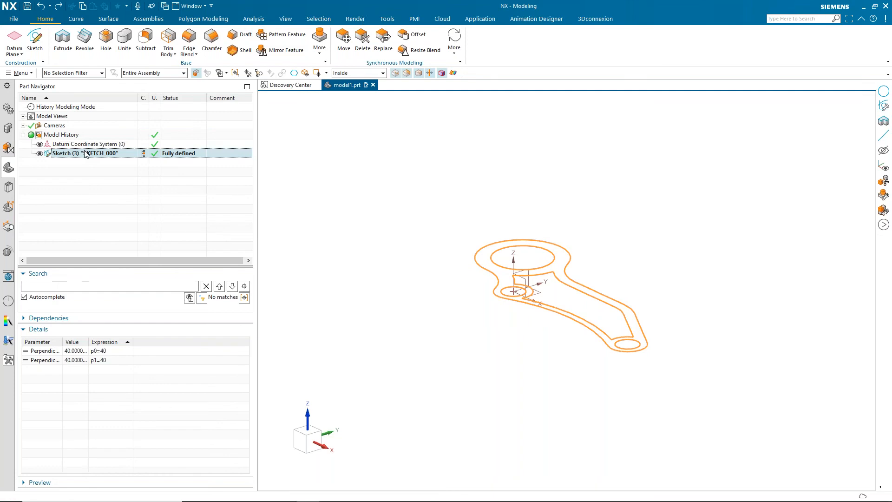
- Reopen the sketch, set the top horizontal dimension p1 equal to p0, and finish the sketch
click(377, 159)
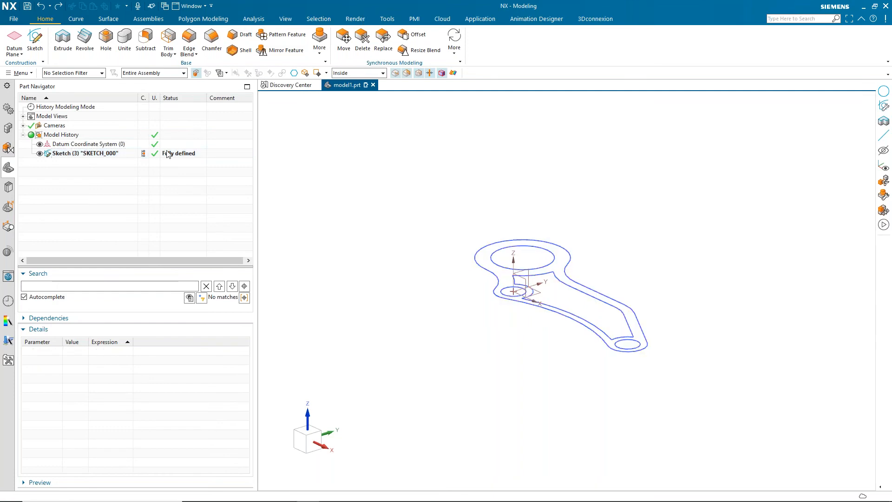
double_click(107, 156)
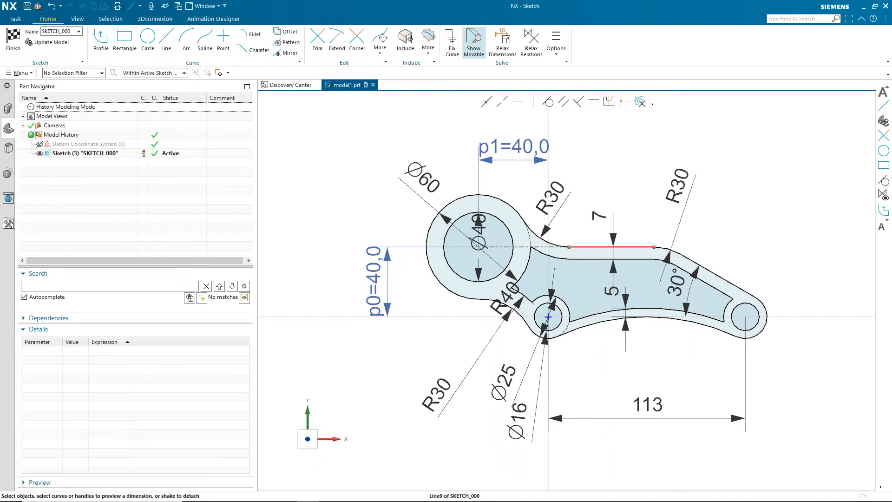
double_click(507, 152)
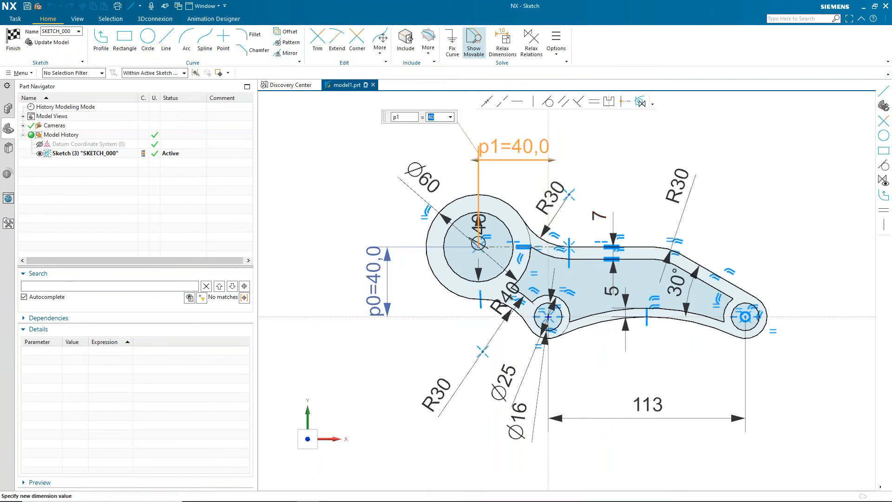
text(p0)
key(Return)
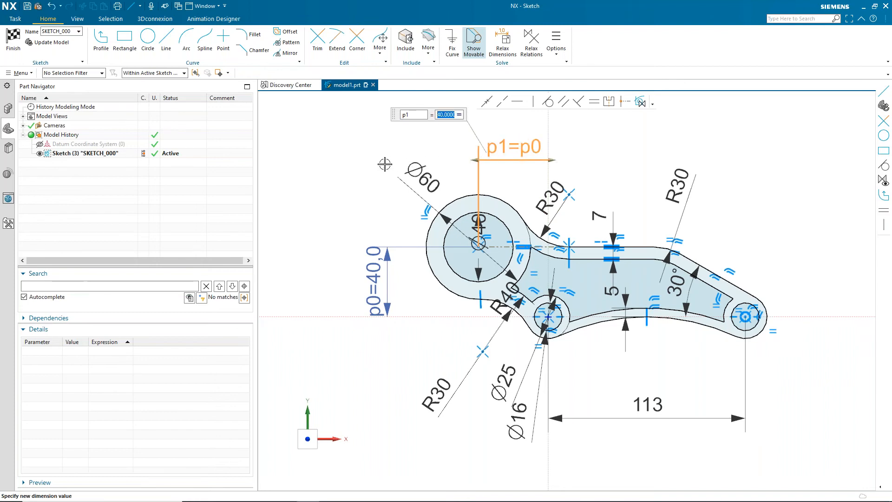
click(365, 159)
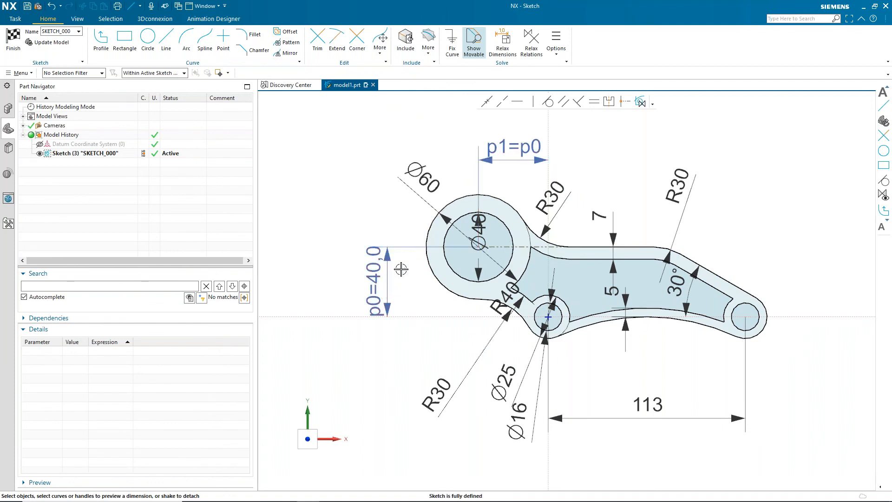
click(9, 41)
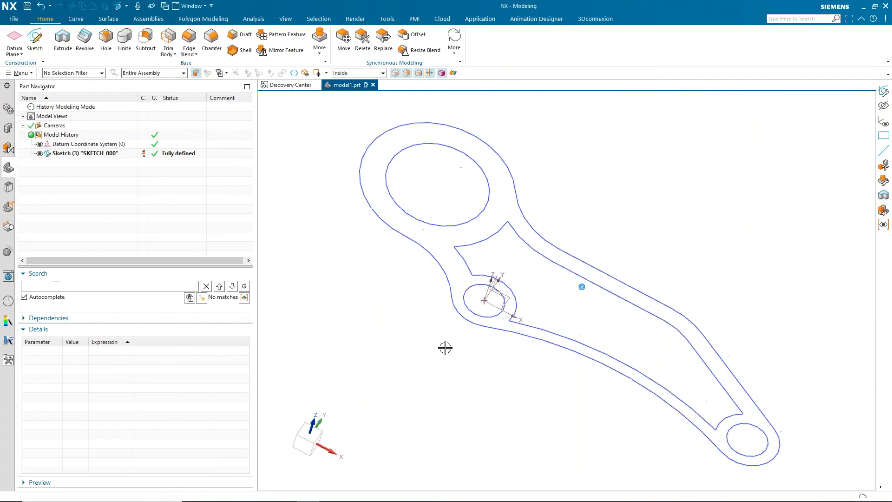
- Set the p0 expression to 35 in the sketch's Details so both linked dimensions update
click(307, 436)
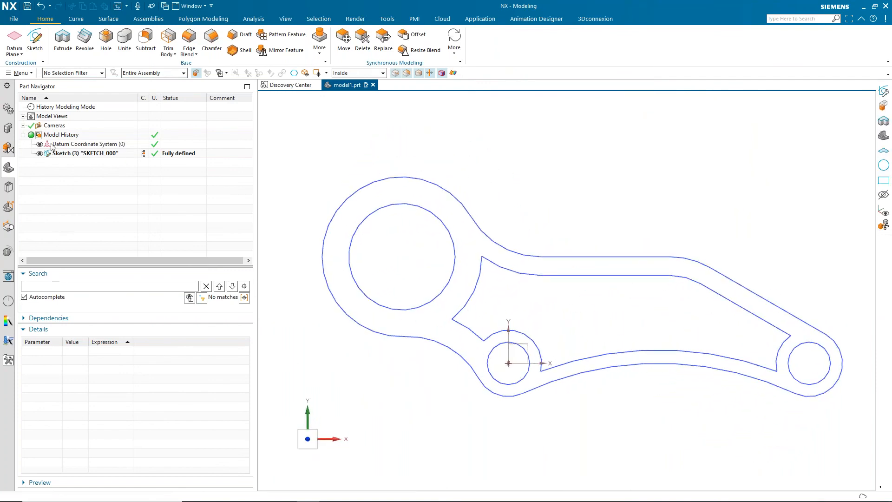
click(88, 154)
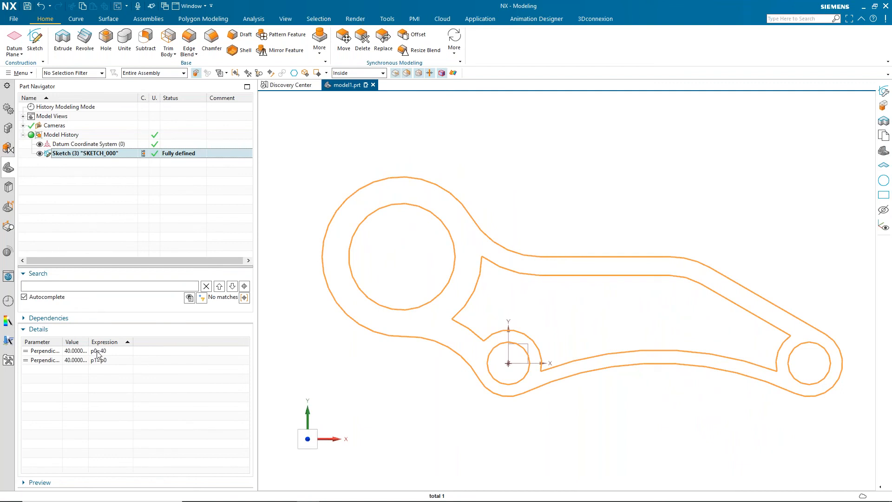
double_click(100, 351)
key(Return)
double_click(115, 352)
text(35)
key(Return)
key(Escape)
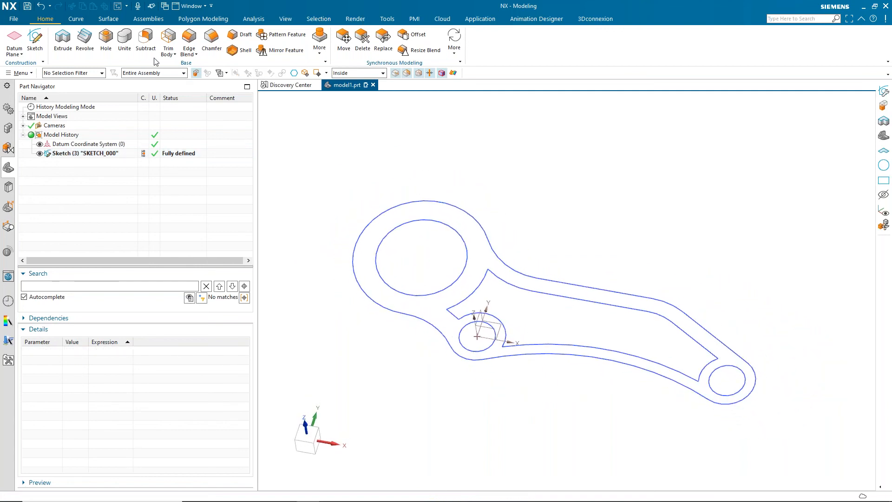
- Extrude the whole sketch profile 10 mm into a solid
click(62, 40)
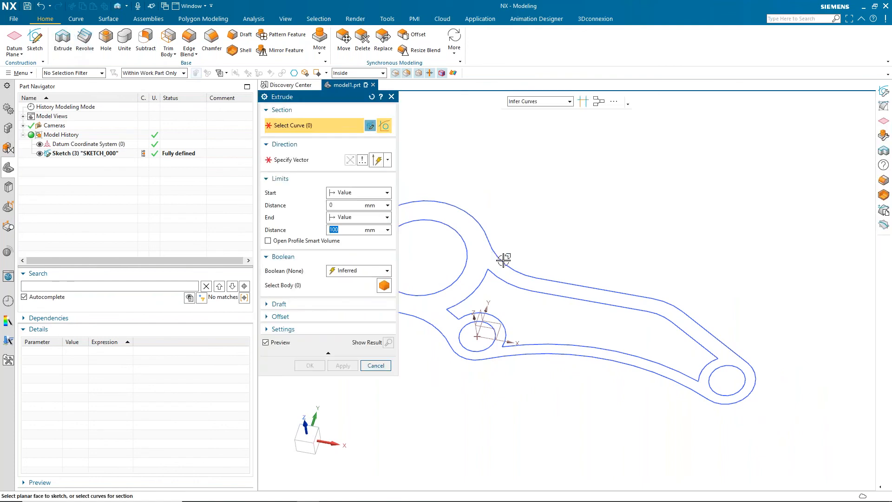
click(544, 280)
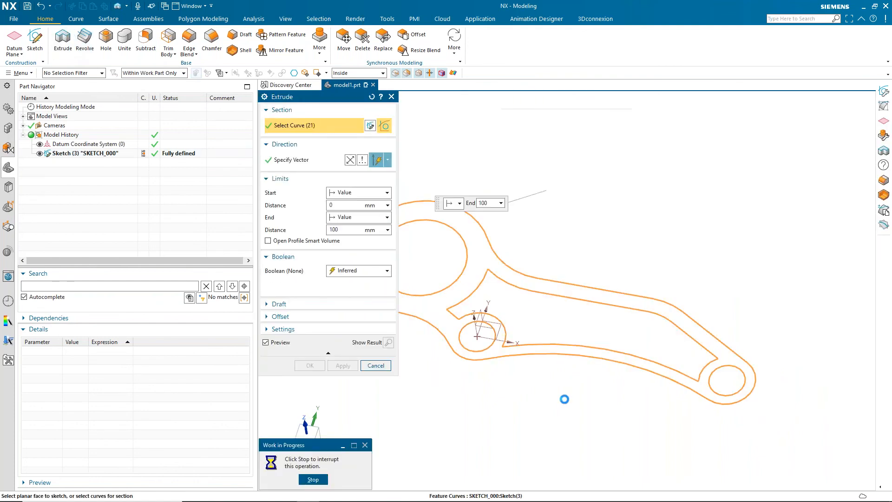
text(10)
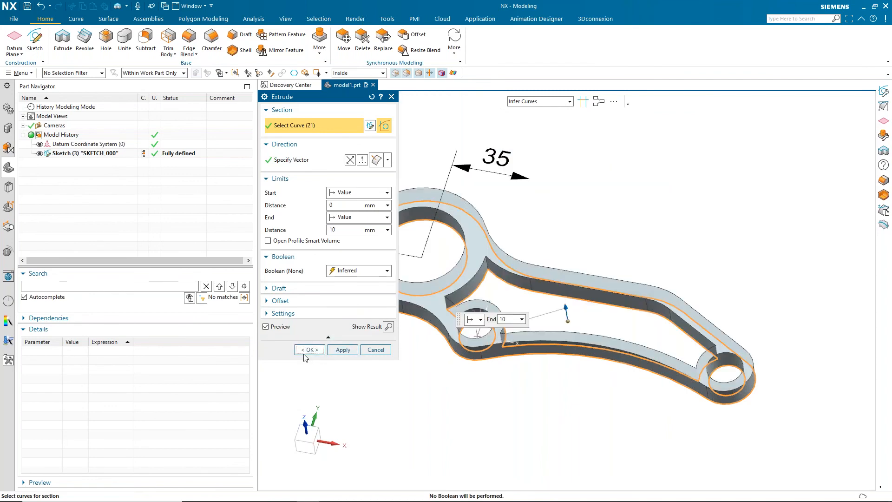
click(305, 353)
mouse_move(388, 443)
middle_down()
mouse_move(409, 442)
mouse_move(388, 443)
middle_up()
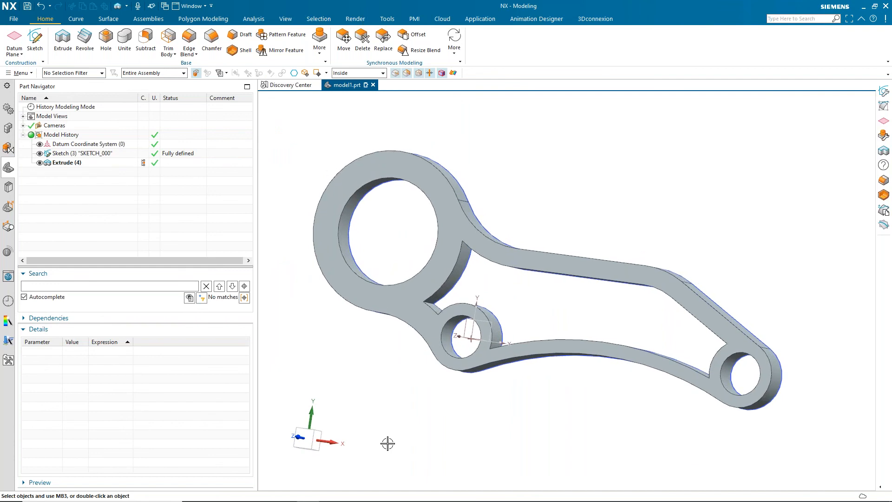
key(alt+Tab)
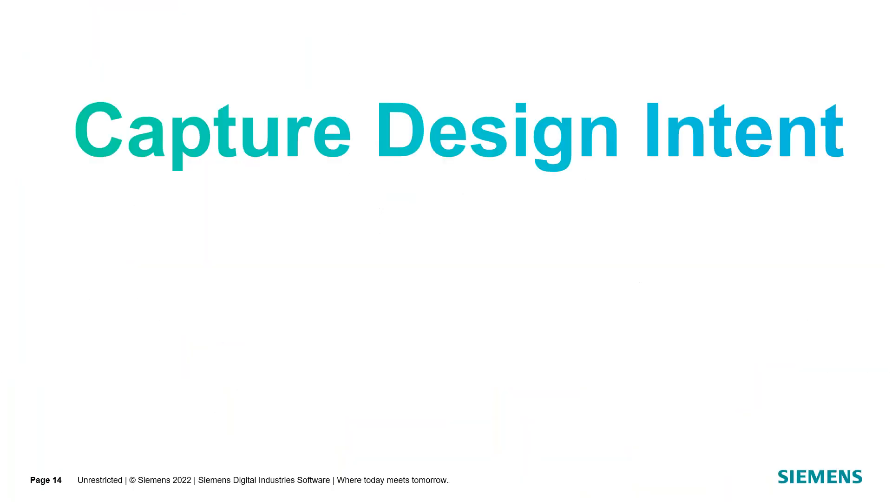
key(Right)
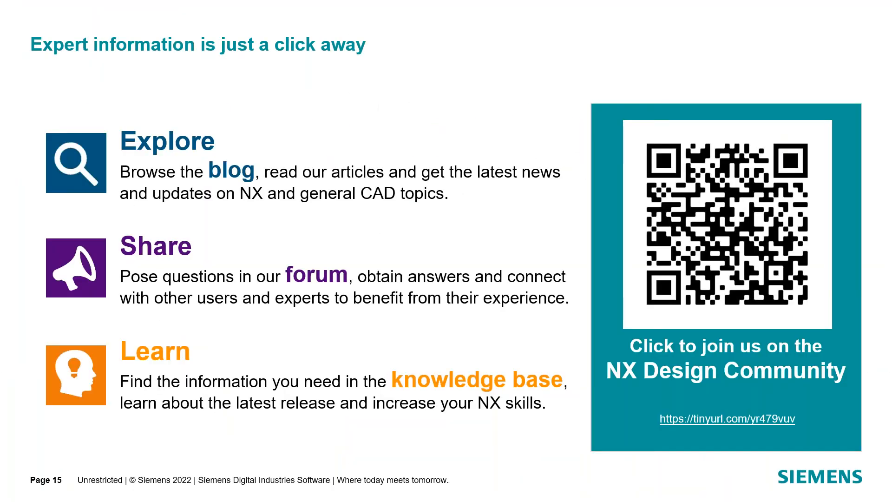